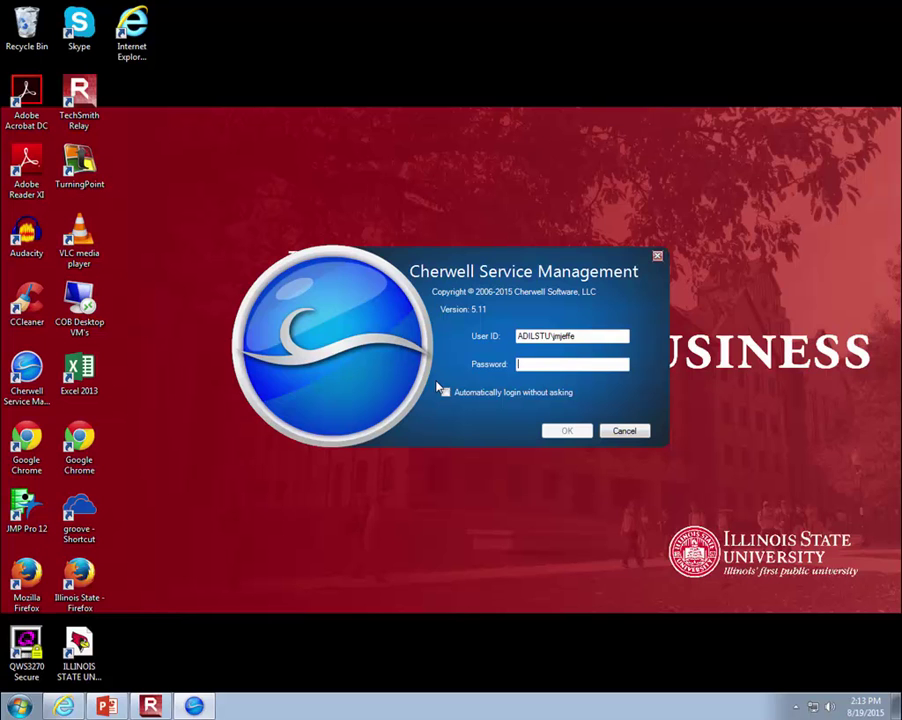
Step: Enter the account password and log in to Cherwell Service Management
{"action": "type", "text": "••••••••••"}
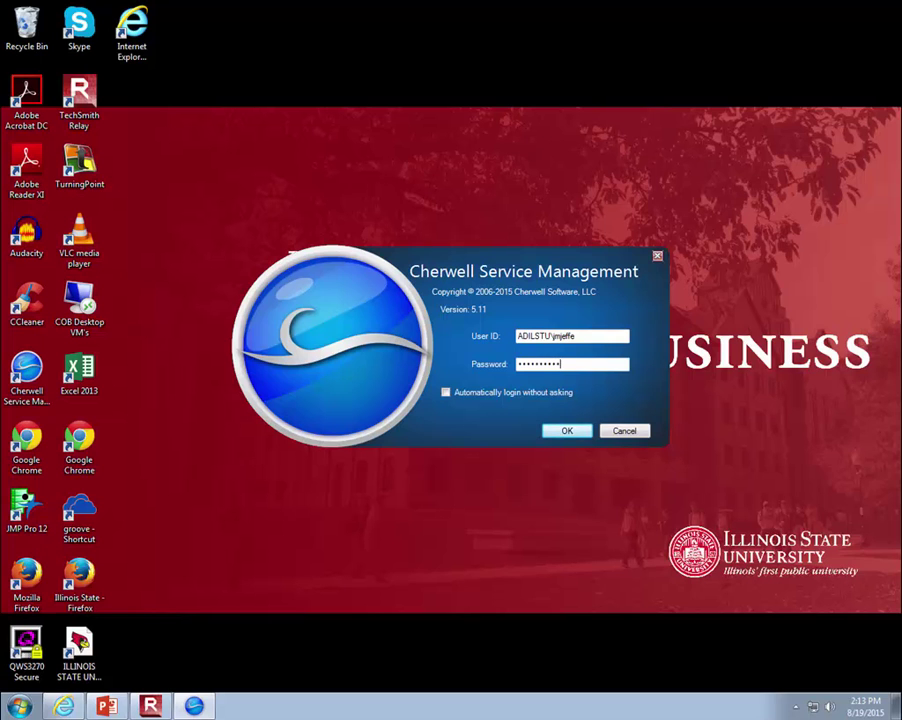
{"action": "left_click", "coordinate": [569, 431]}
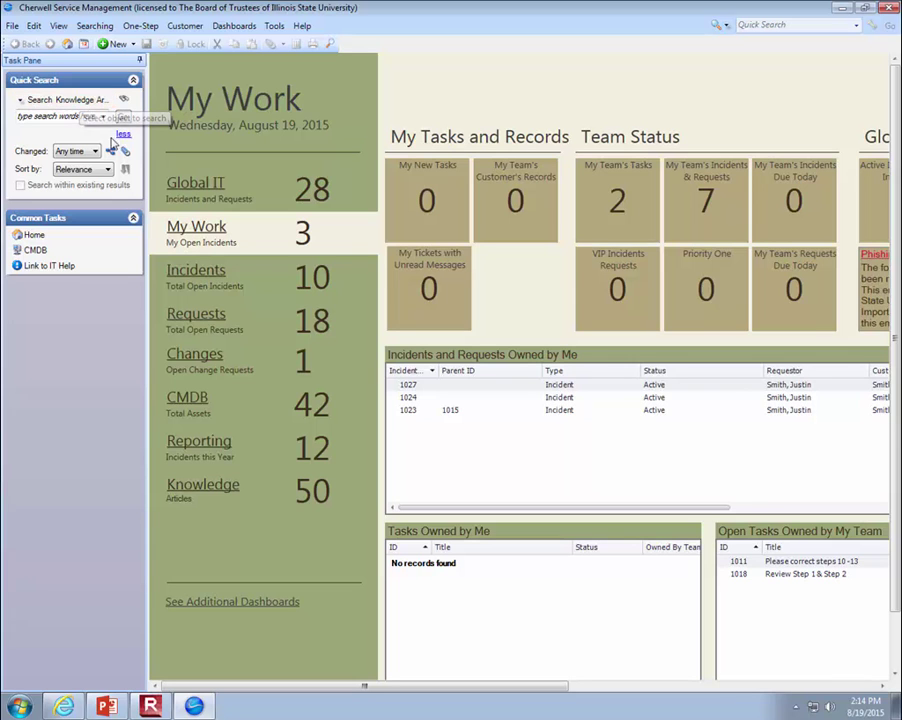
Step: Run a quick search of the knowledge articles for REG-E
{"action": "left_click", "coordinate": [80, 104]}
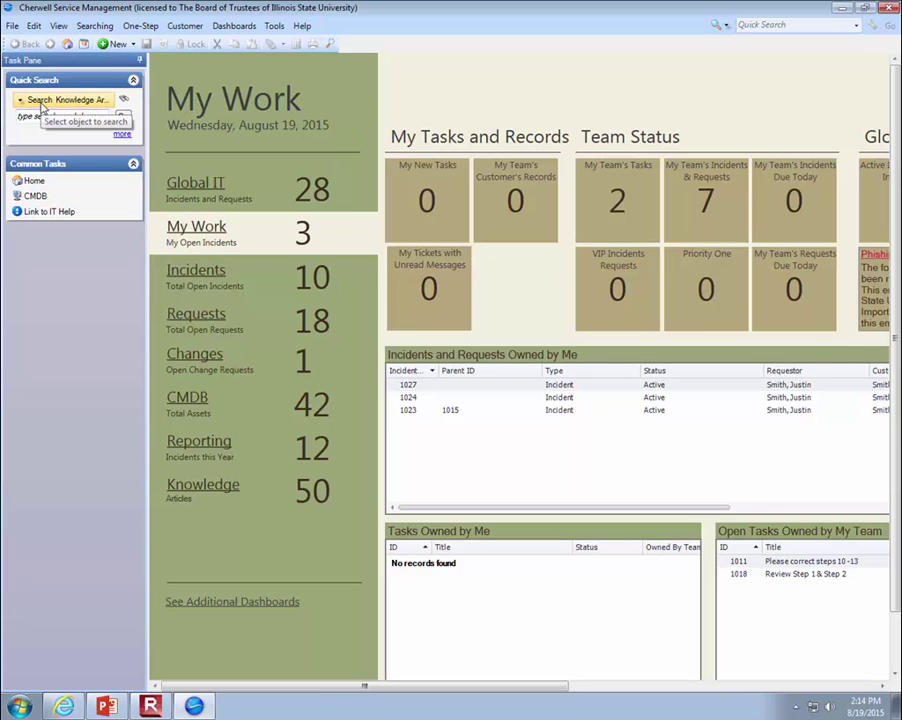
{"action": "left_click", "coordinate": [43, 104]}
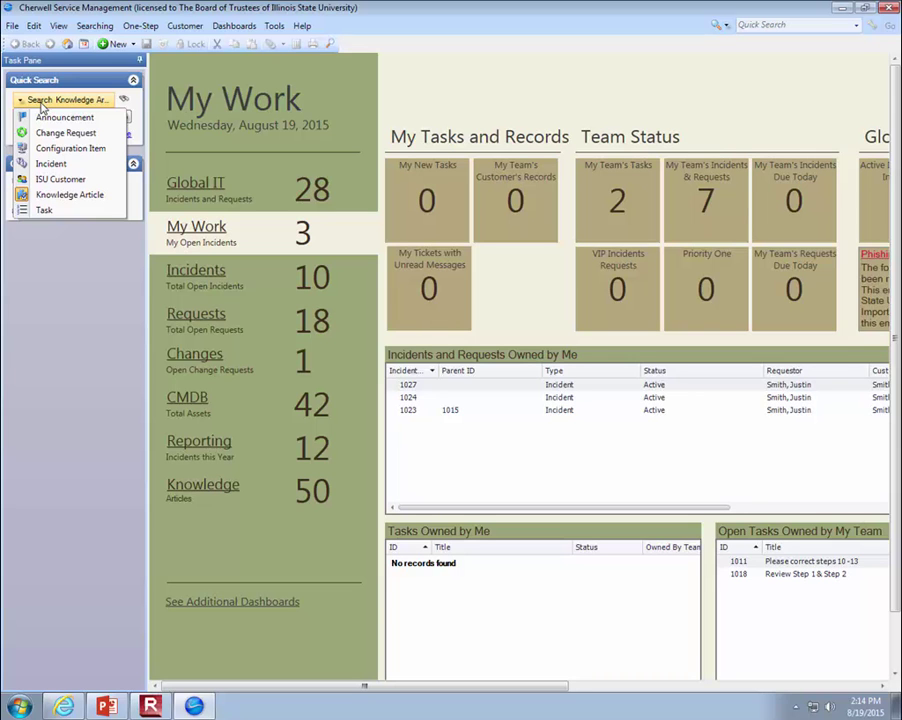
{"action": "left_click", "coordinate": [85, 199]}
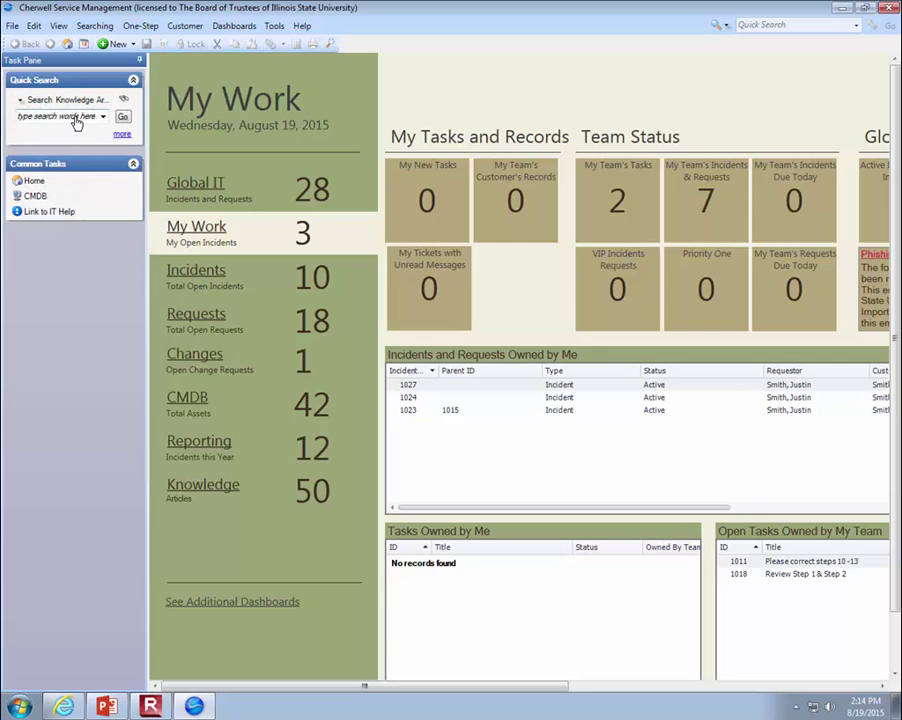
{"action": "left_click", "coordinate": [75, 119]}
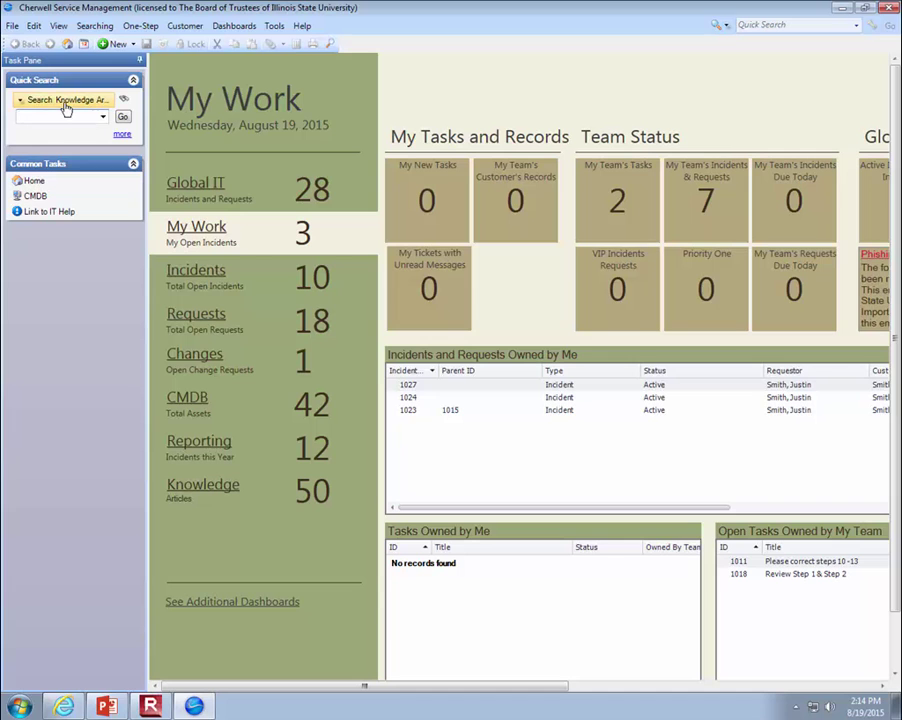
{"action": "type", "text": "RE"}
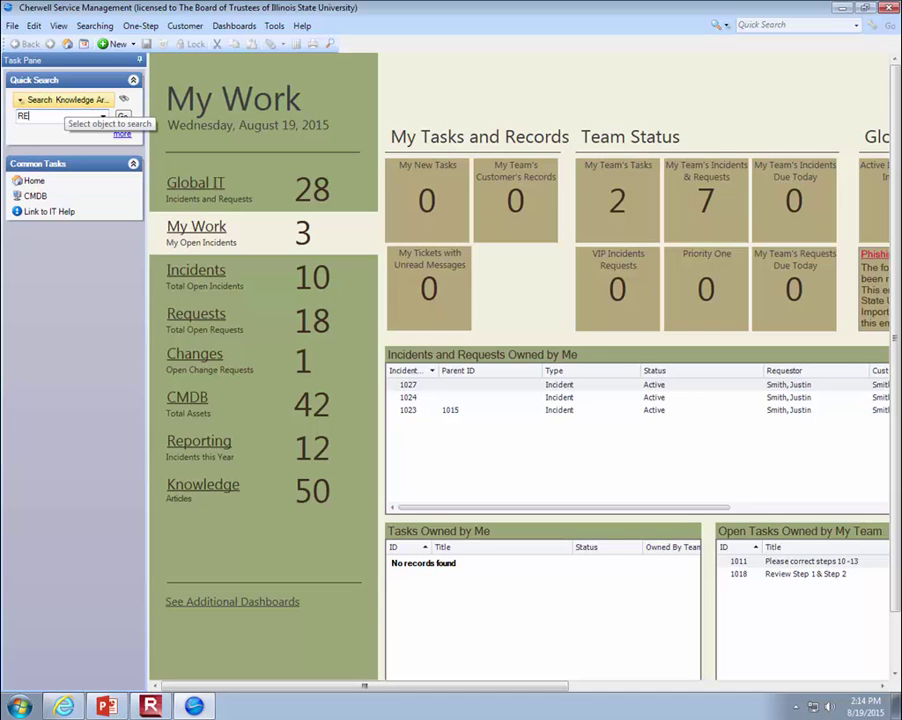
{"action": "type", "text": "G-E"}
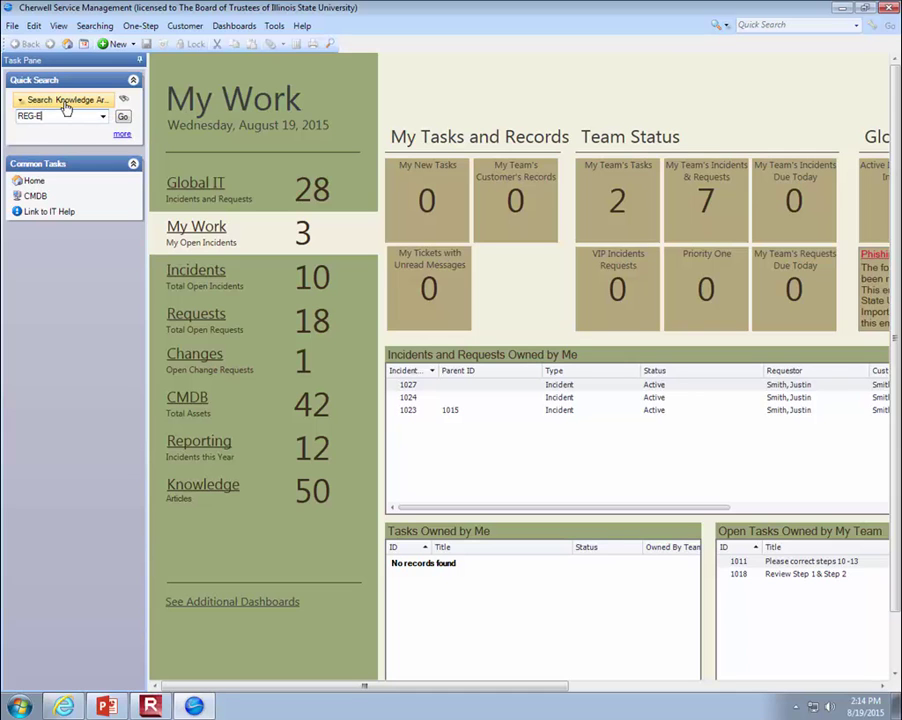
{"action": "left_click", "coordinate": [124, 118]}
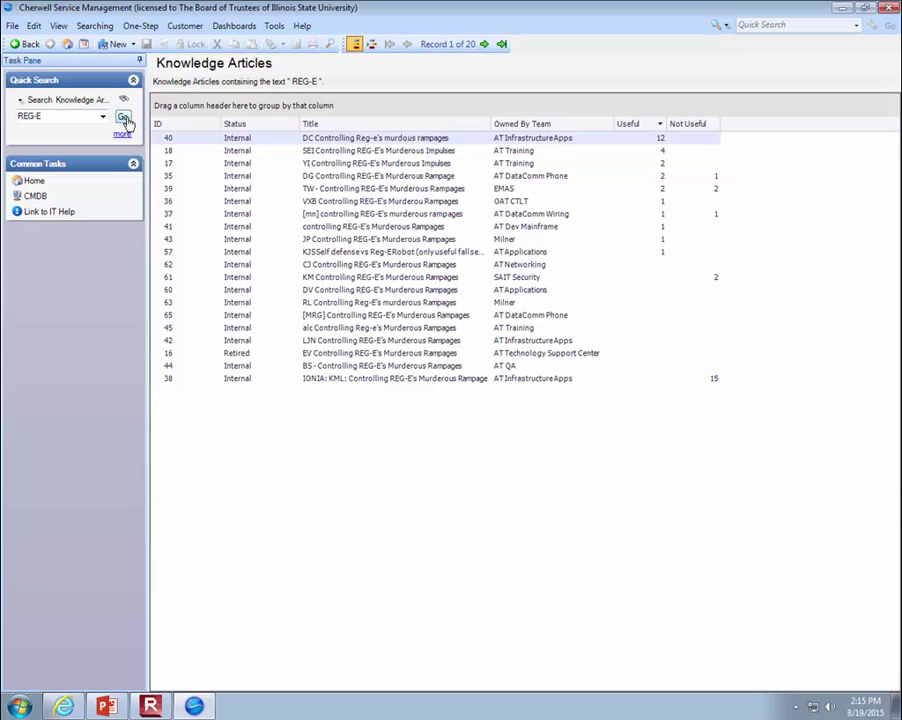
Step: Show the Knowledge pane with its search options and search for REG-E in Google, retired and current knowledge articles
{"action": "left_click", "coordinate": [59, 26]}
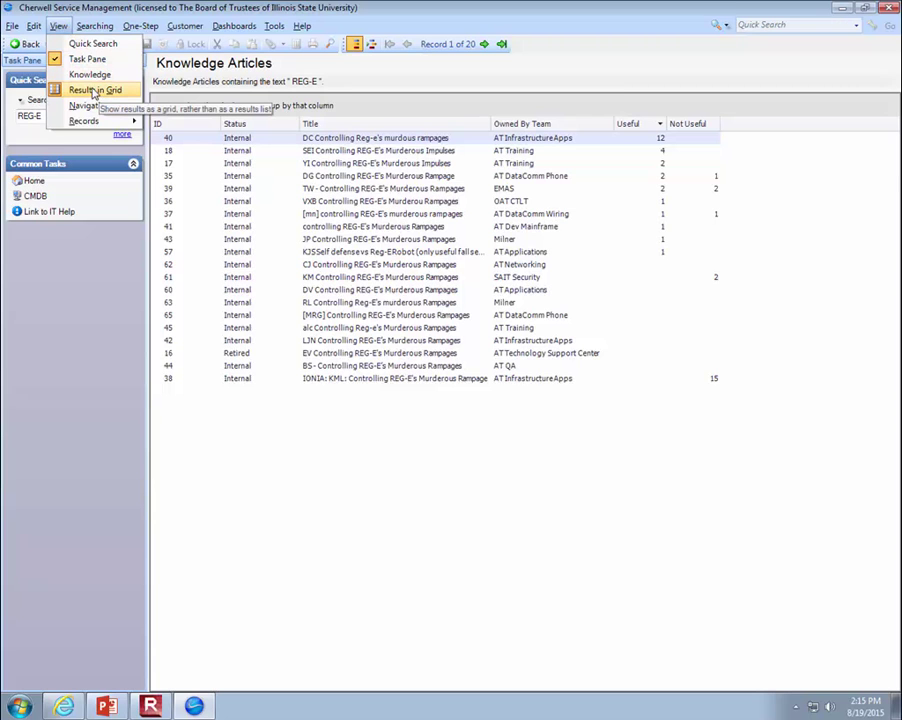
{"action": "left_click", "coordinate": [436, 493]}
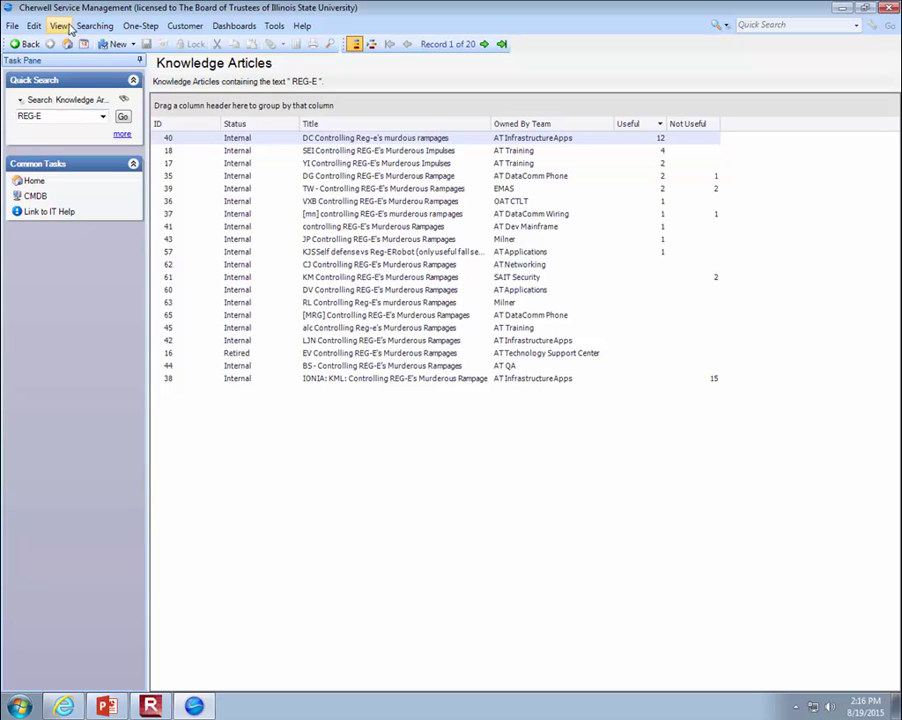
{"action": "left_click", "coordinate": [59, 26]}
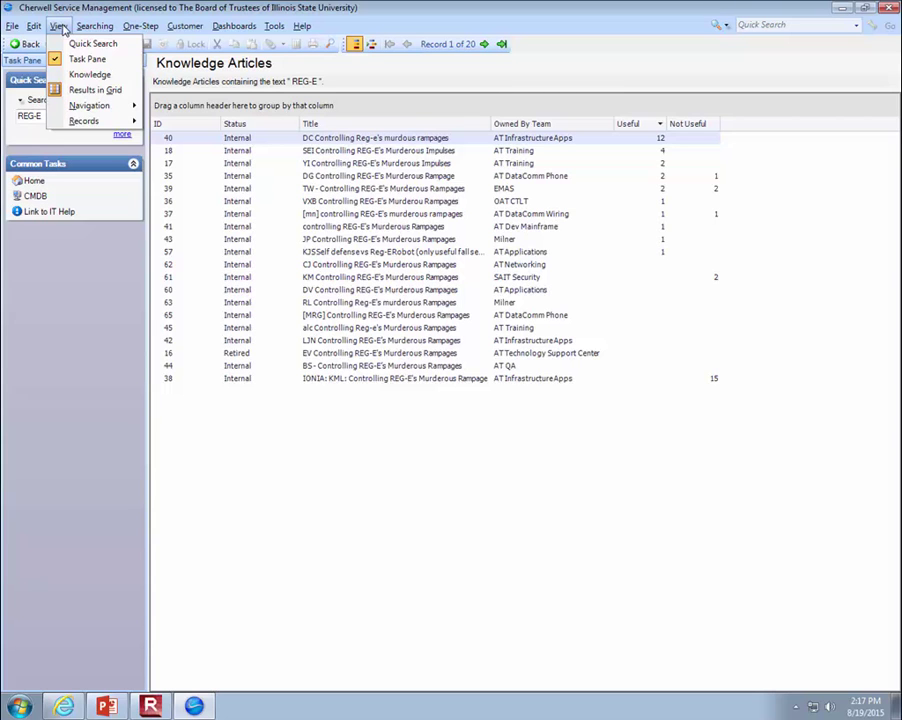
{"action": "left_click", "coordinate": [87, 76]}
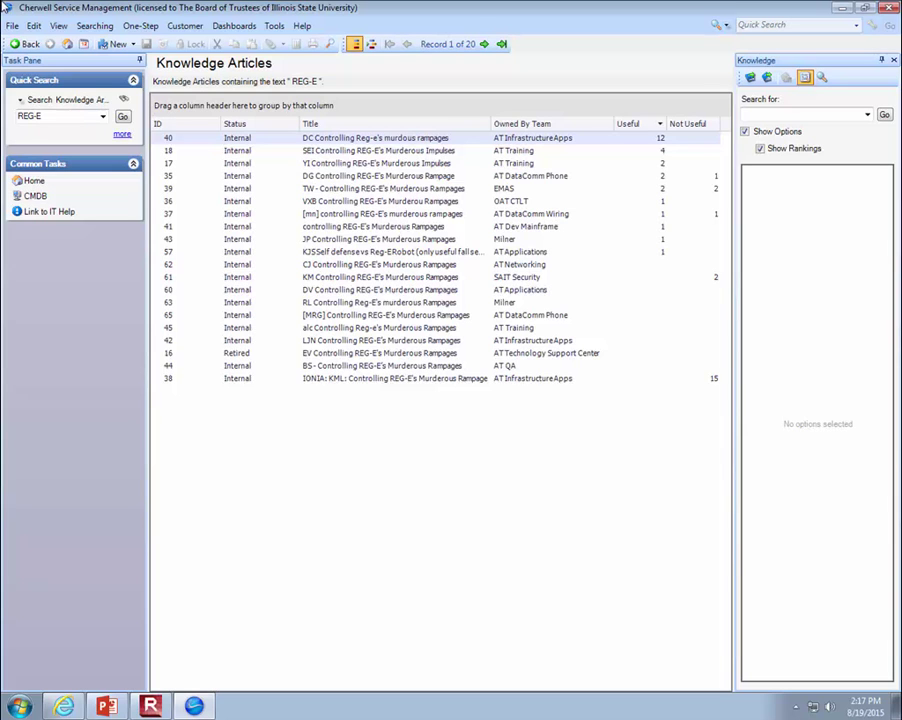
{"action": "left_click", "coordinate": [825, 79]}
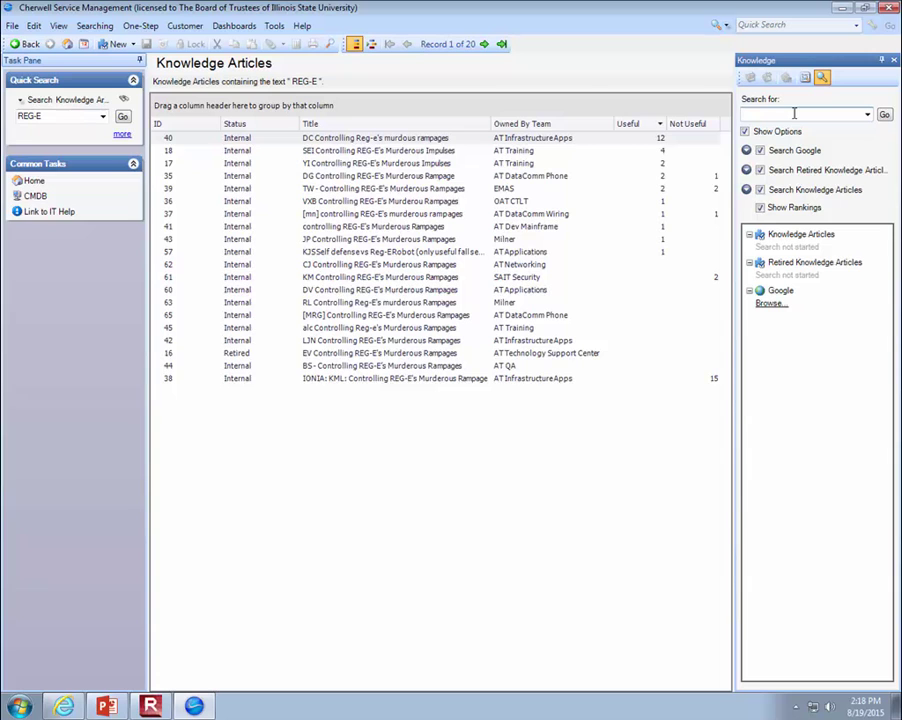
{"action": "type", "text": "REg-E"}
{"action": "left_click", "coordinate": [884, 116]}
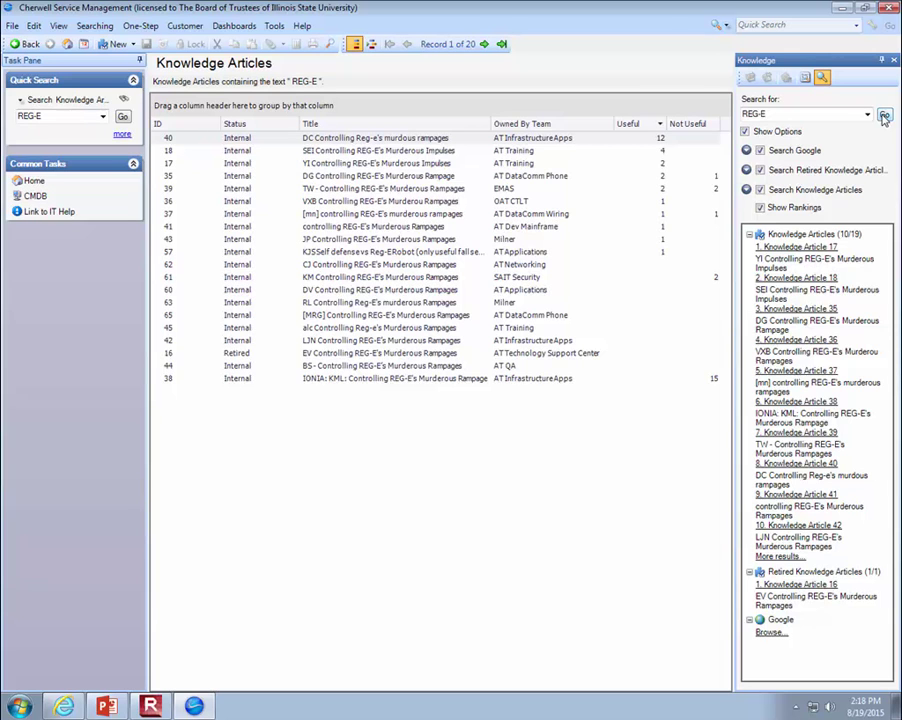
Step: Open Knowledge Article 17 from the Knowledge pane results and maximize its window
{"action": "left_click", "coordinate": [827, 249]}
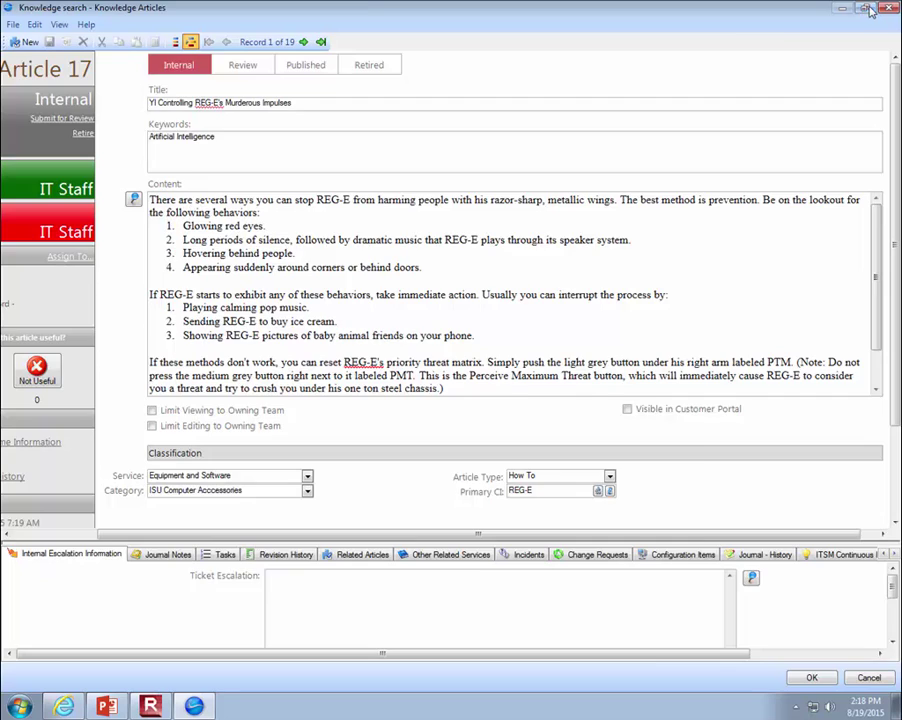
{"action": "left_click", "coordinate": [866, 8]}
{"action": "left_click_drag", "start_coordinate": [472, 174], "coordinate": [373, 72]}
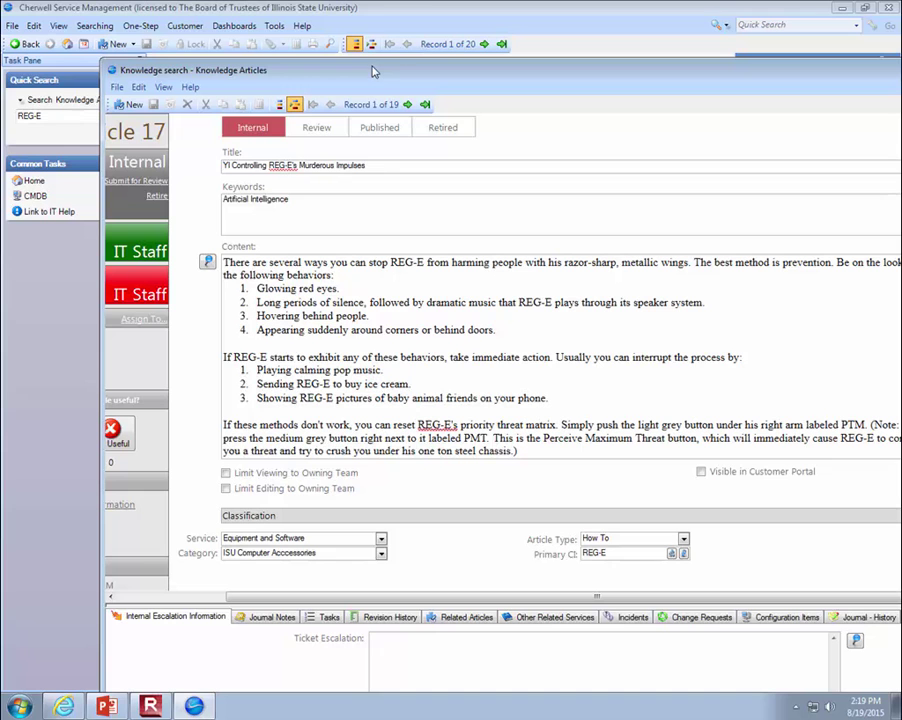
{"action": "double_click", "coordinate": [416, 69]}
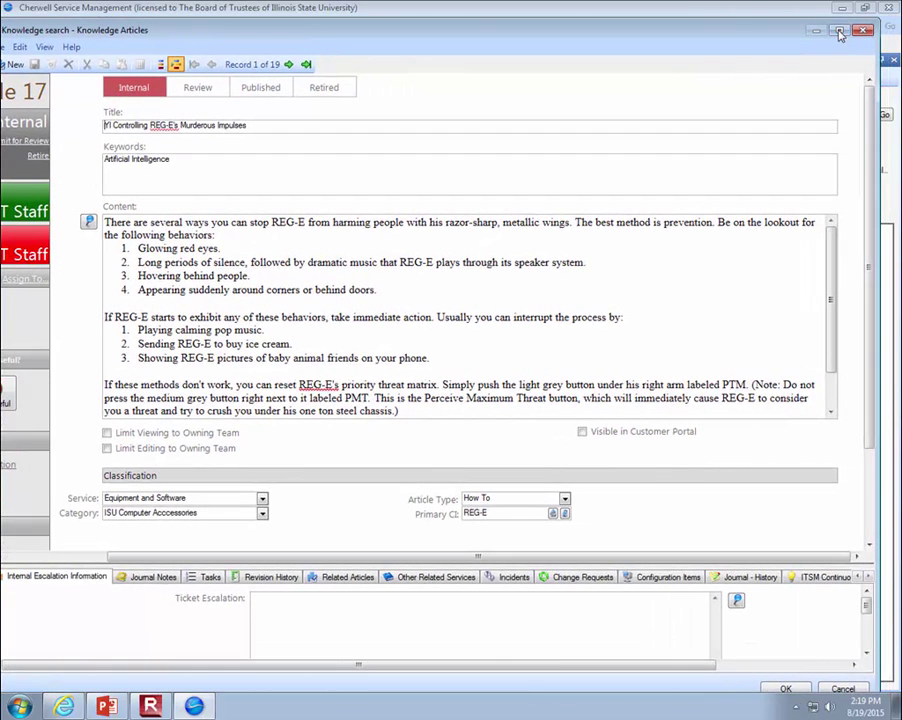
{"action": "left_click", "coordinate": [840, 33]}
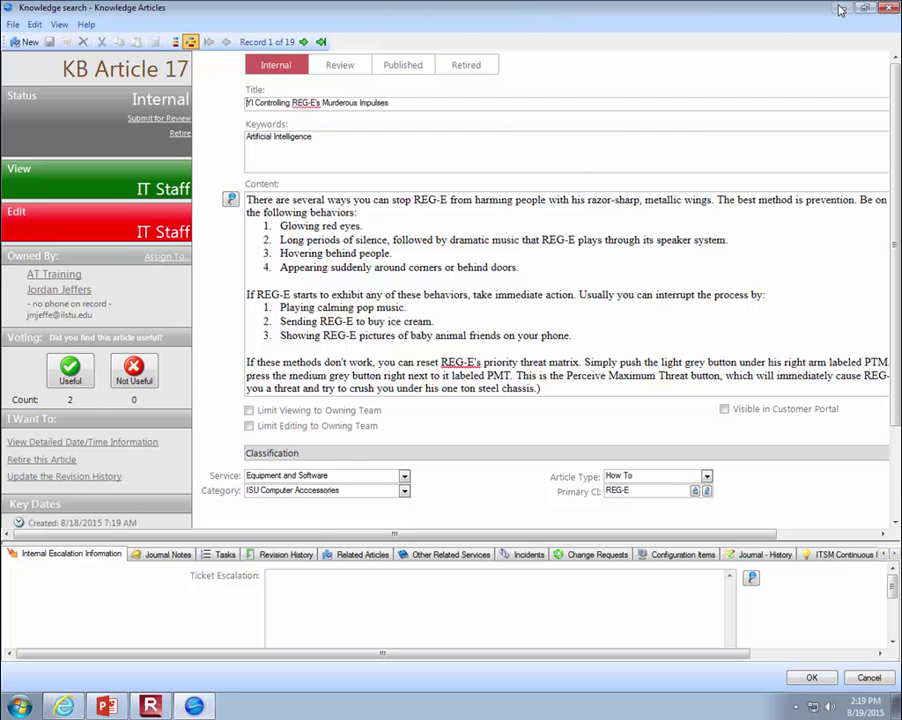
Step: Switch to the Knowledge Management presentation in PowerPoint, start the slide show from the current slide and advance to the Internal slide
{"action": "left_click", "coordinate": [107, 707]}
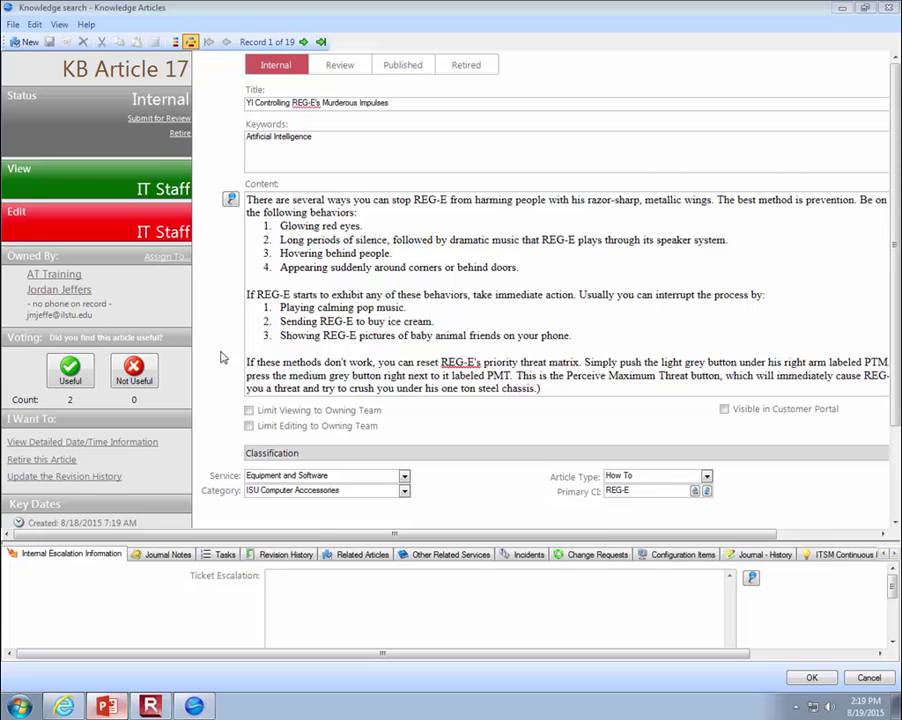
{"action": "left_click", "coordinate": [521, 187]}
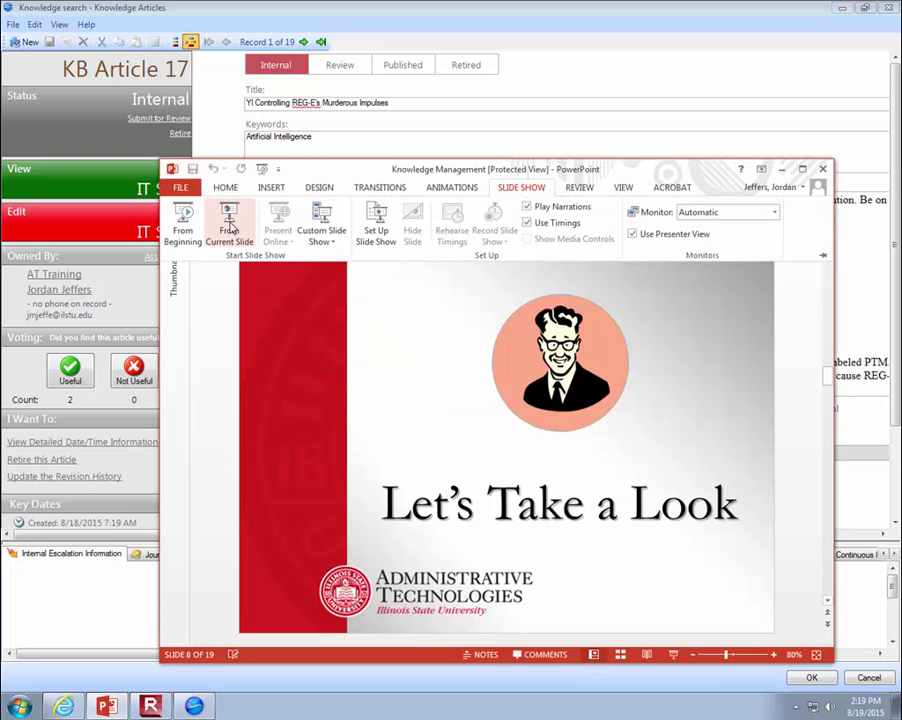
{"action": "left_click", "coordinate": [229, 218]}
{"action": "left_click", "coordinate": [632, 309]}
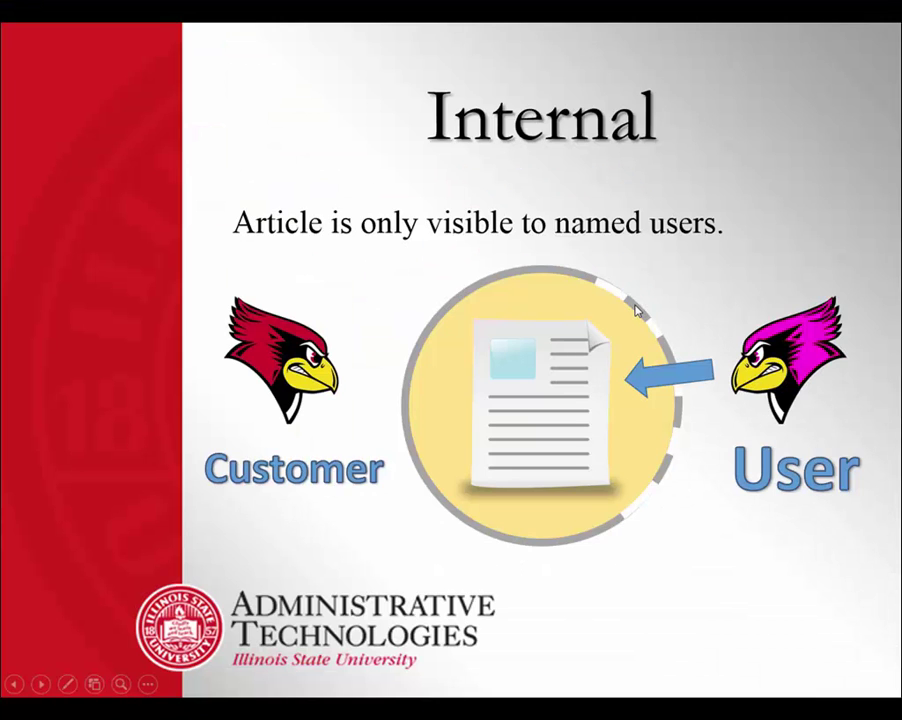
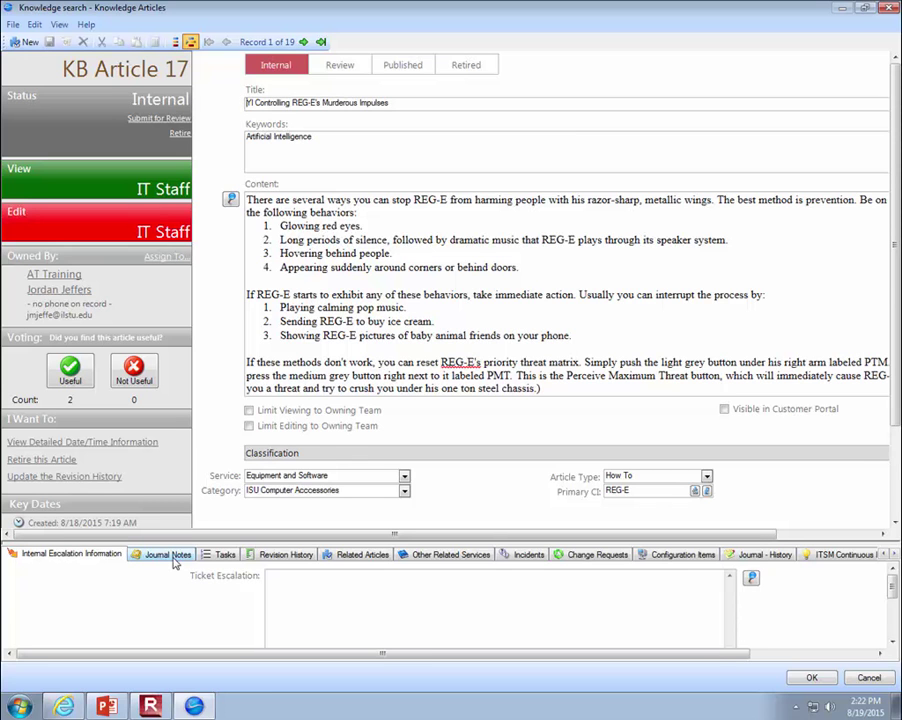
Step: Start a blank journal note on KB Article 17 and close the article without keeping the changes
{"action": "left_click", "coordinate": [174, 557]}
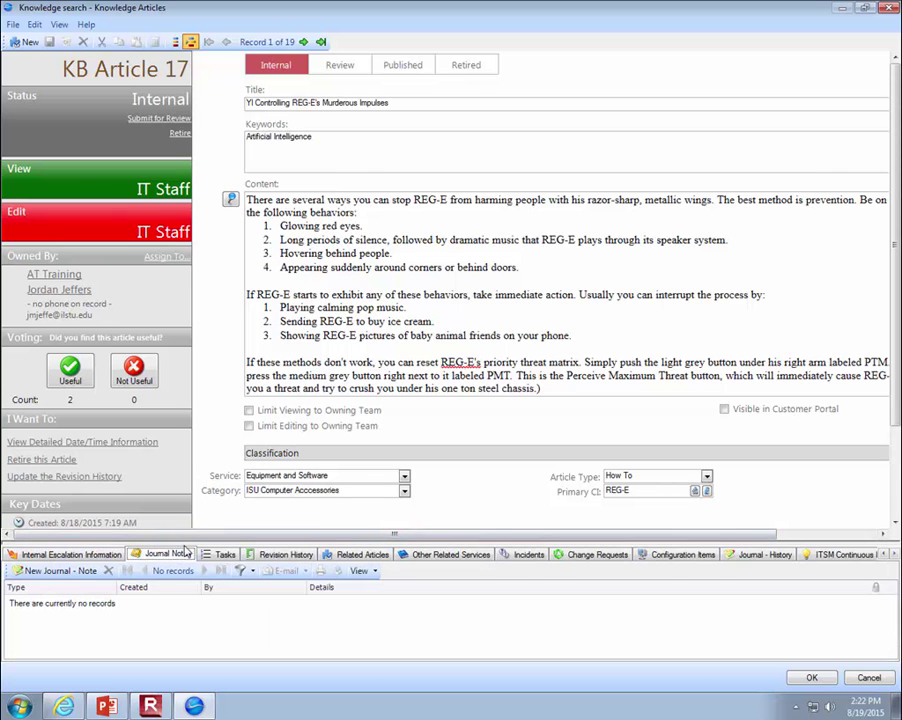
{"action": "left_click_drag", "start_coordinate": [183, 539], "coordinate": [192, 376]}
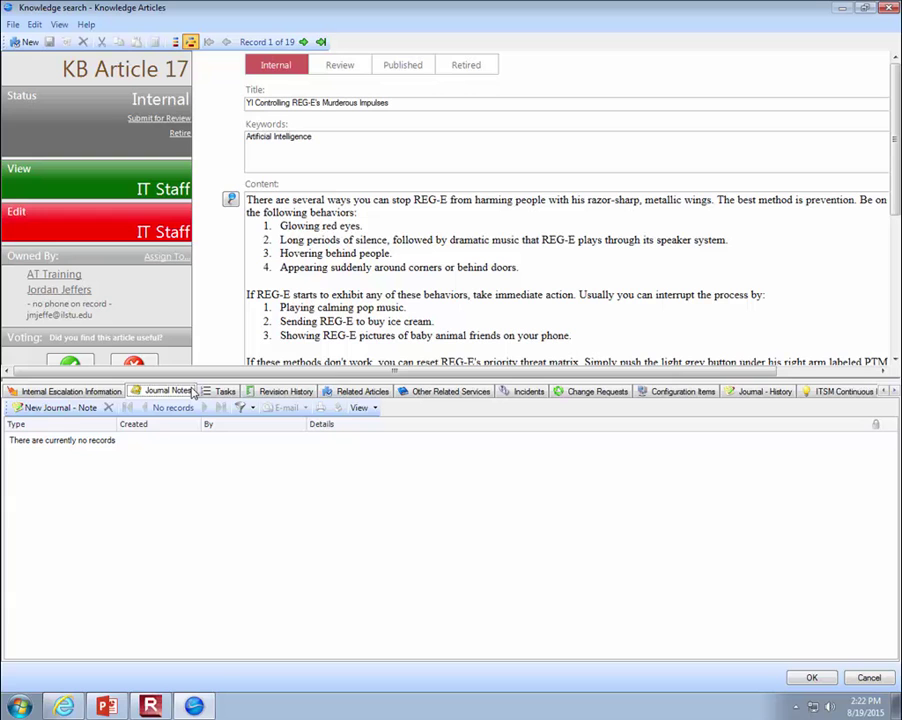
{"action": "left_click", "coordinate": [75, 411]}
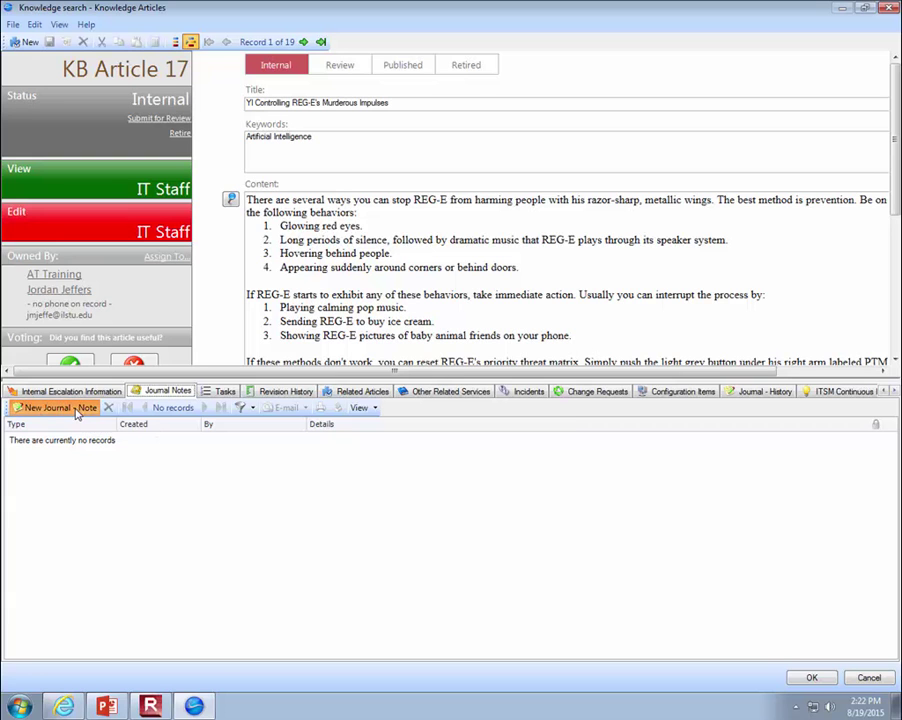
{"action": "left_click", "coordinate": [238, 569]}
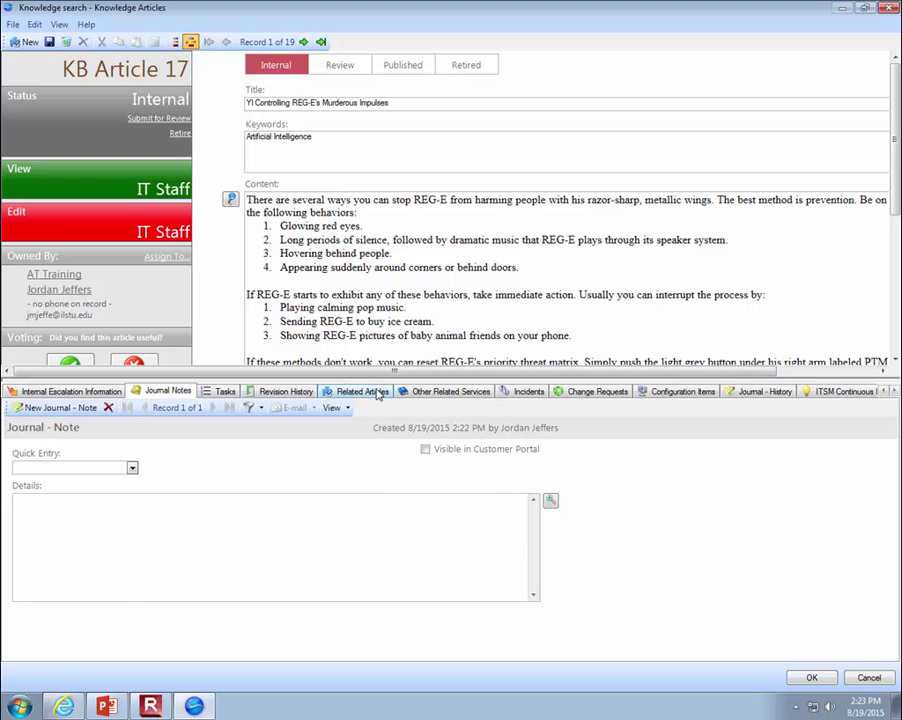
{"action": "left_click_drag", "start_coordinate": [378, 380], "coordinate": [370, 578]}
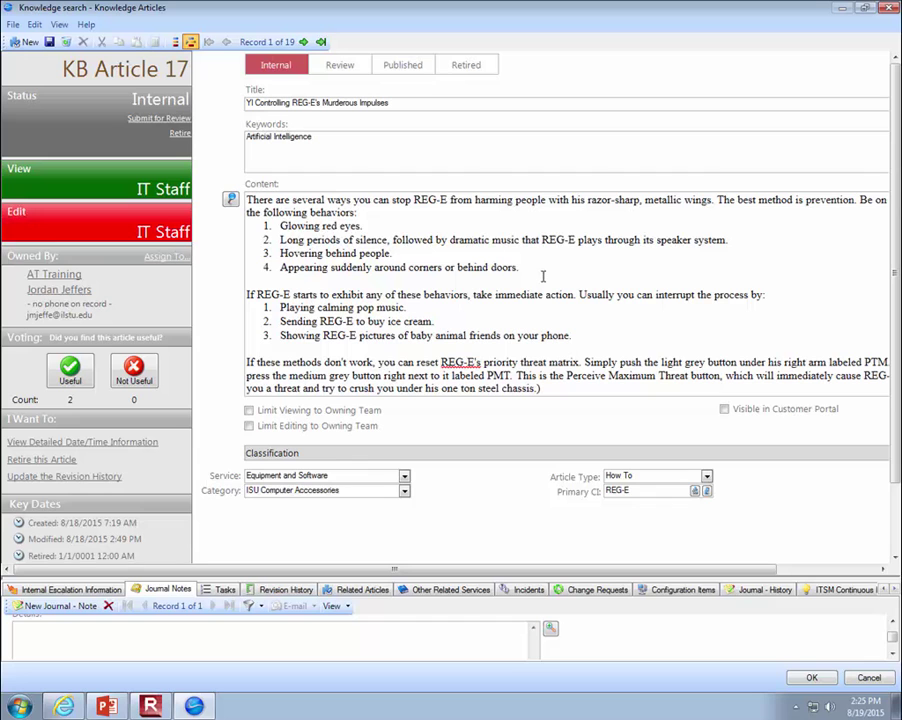
{"action": "left_click", "coordinate": [868, 679]}
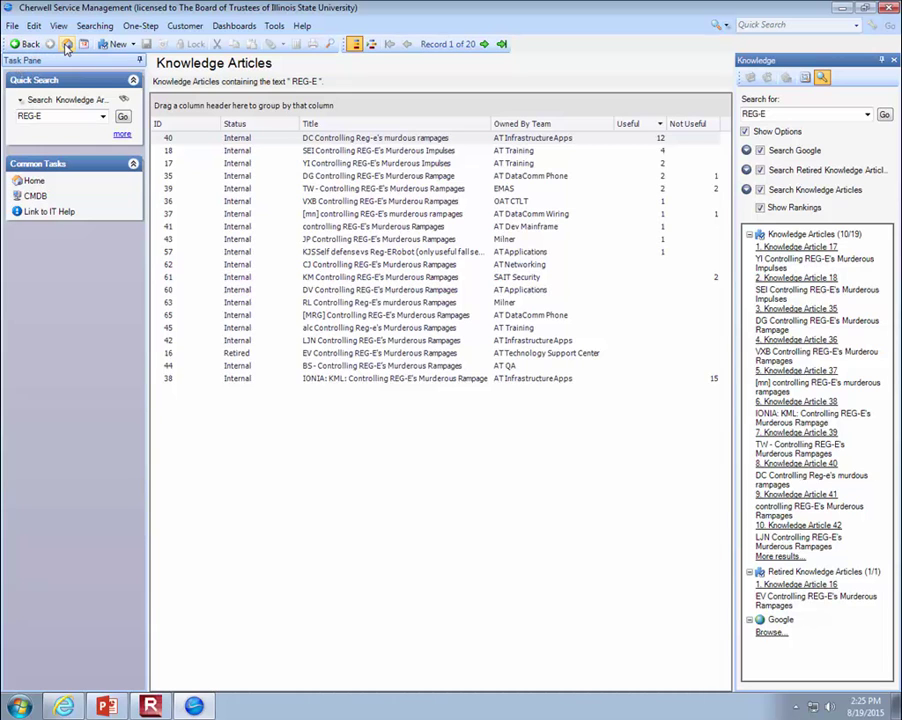
Step: Create a new knowledge article, discarding the unsaved incident, and auto-hide the Knowledge pane
{"action": "left_click", "coordinate": [133, 45]}
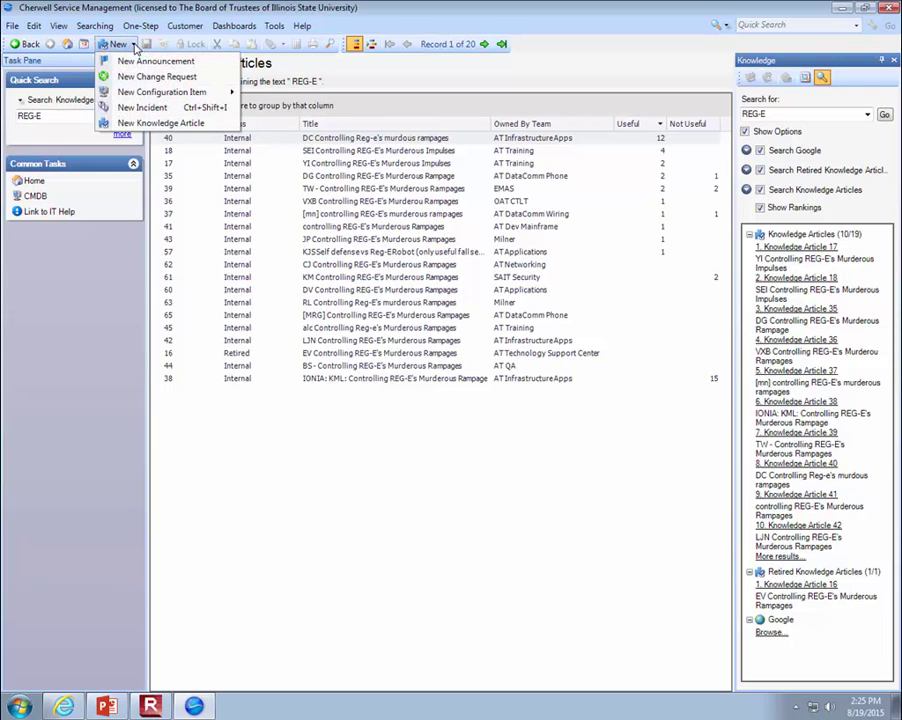
{"action": "left_click", "coordinate": [162, 123]}
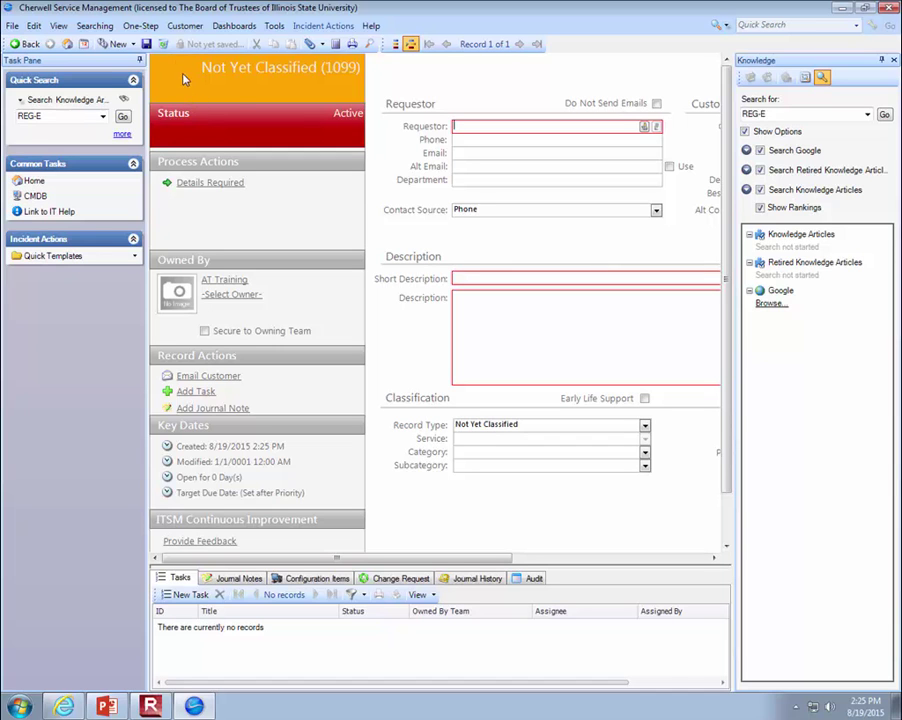
{"action": "left_click", "coordinate": [116, 44]}
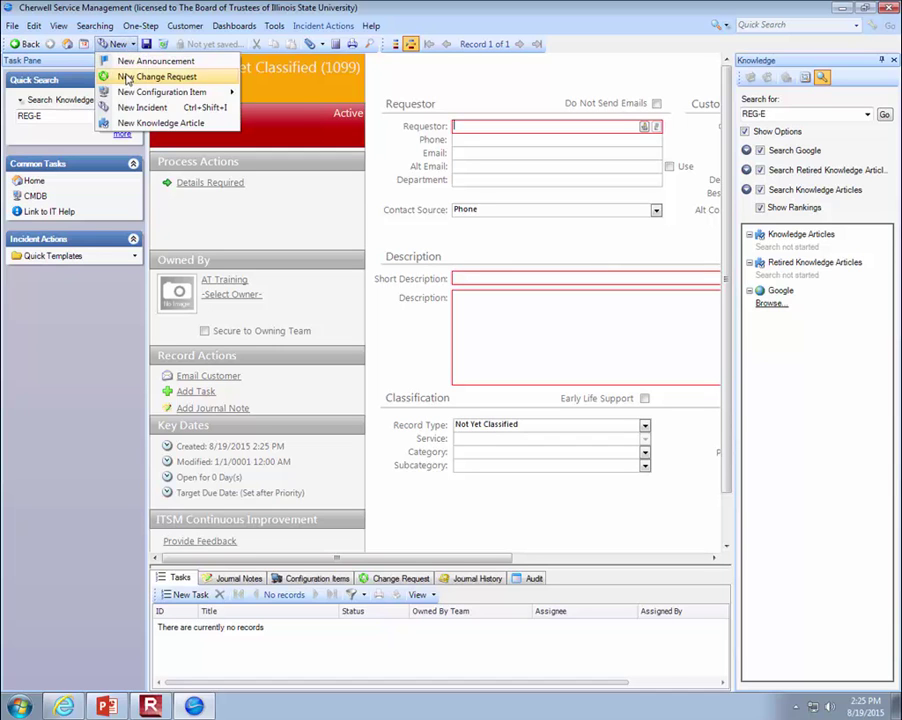
{"action": "left_click", "coordinate": [128, 123]}
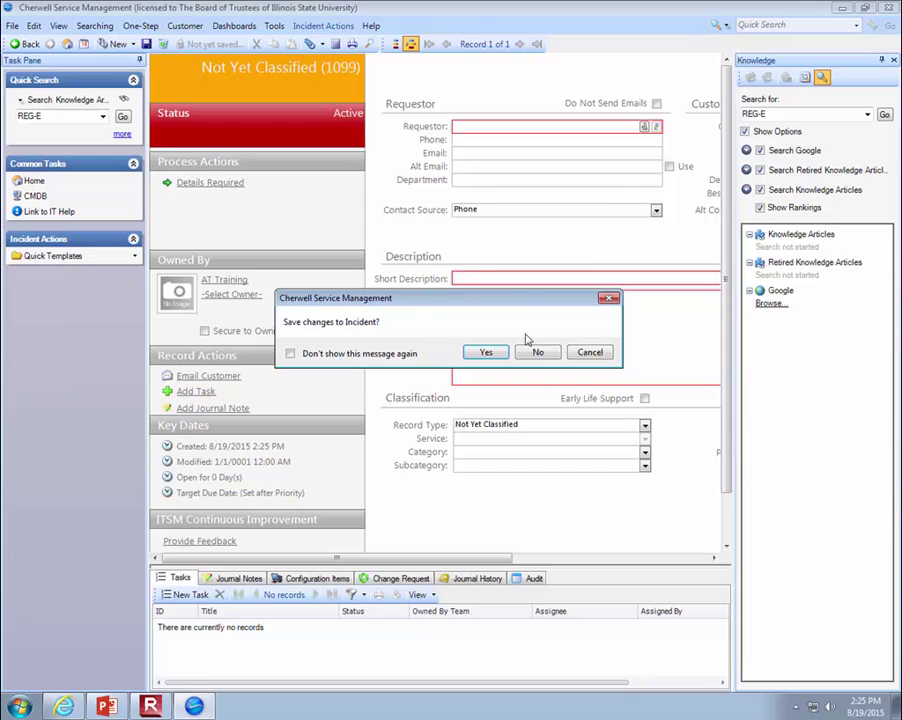
{"action": "left_click", "coordinate": [535, 350]}
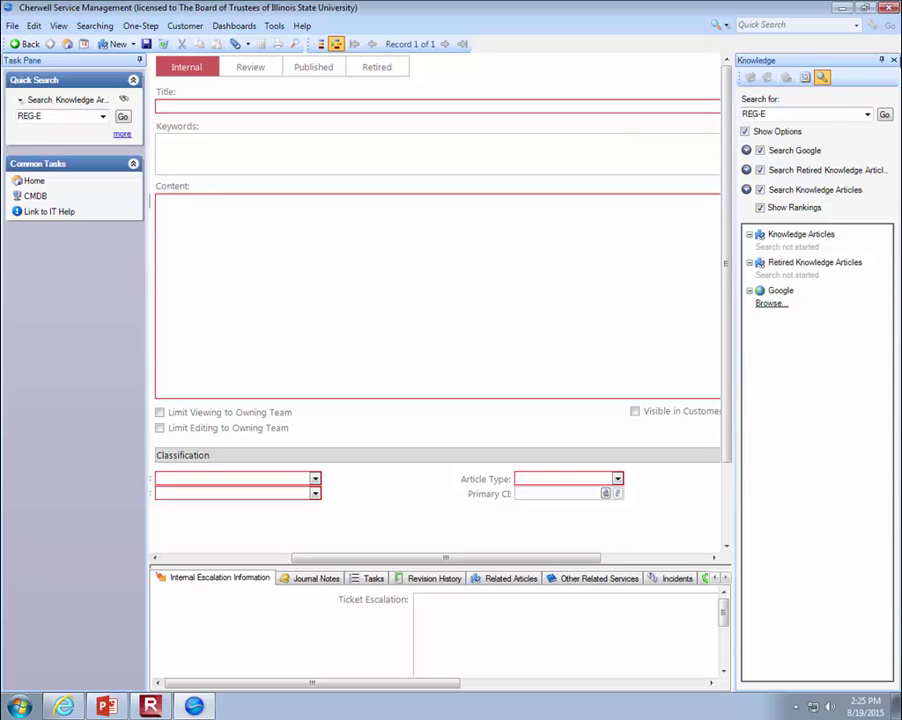
{"action": "left_click", "coordinate": [881, 60]}
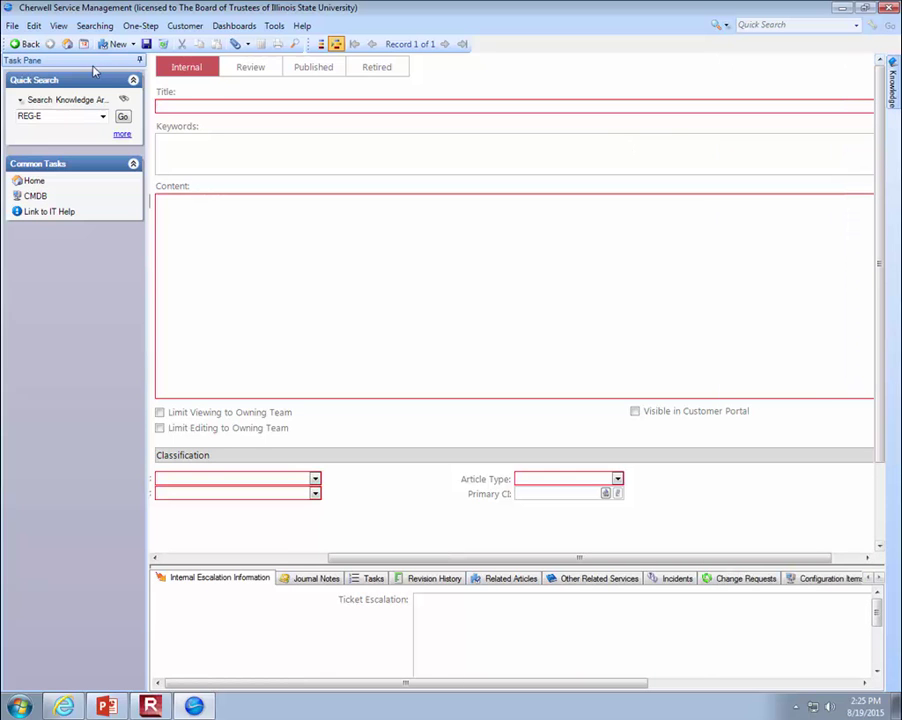
Step: Auto-hide the Task Pane, title the new article "Fixing Outlook Error #867-5309" and enter the keywords "Exchange, Office 365"
{"action": "left_click", "coordinate": [139, 60]}
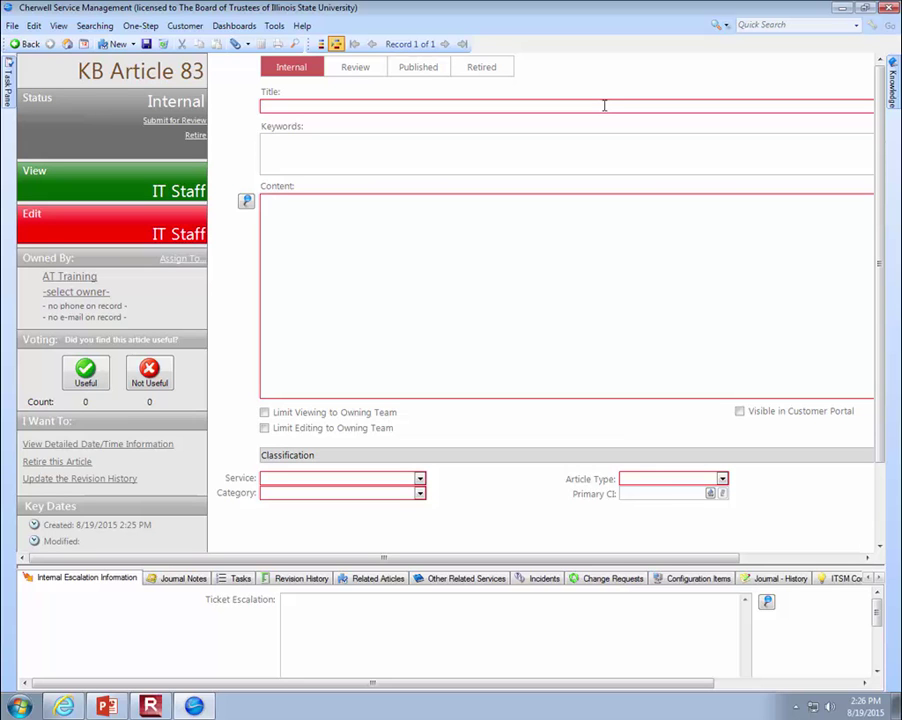
{"action": "type", "text": "Fixing Outlook Error #8675309"}
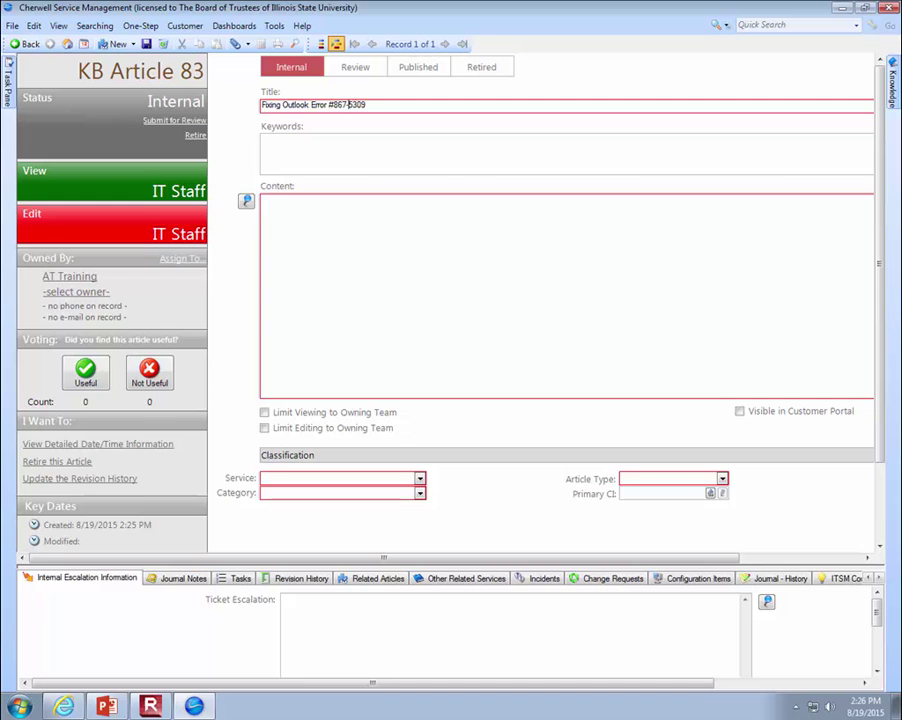
{"action": "left_click", "coordinate": [515, 155]}
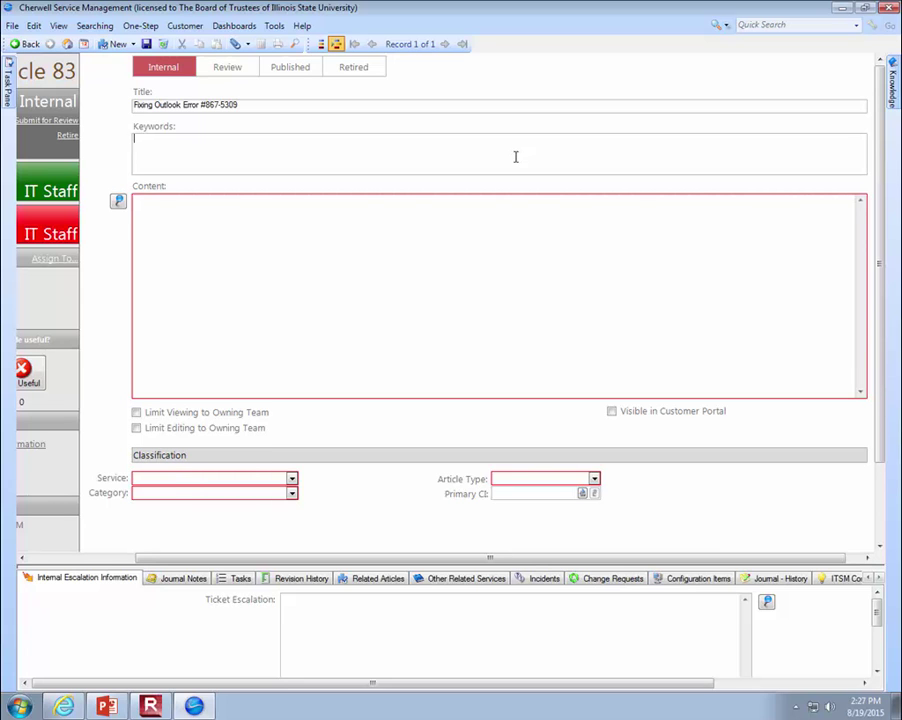
{"action": "type", "text": "Exch"}
{"action": "key", "text": "BackSpace"}
{"action": "type", "text": "hange, Office 365"}
Step: Enter the article content "You can just start typing here. As you type the text is small and plain text."
{"action": "type", "text": "You can just "}
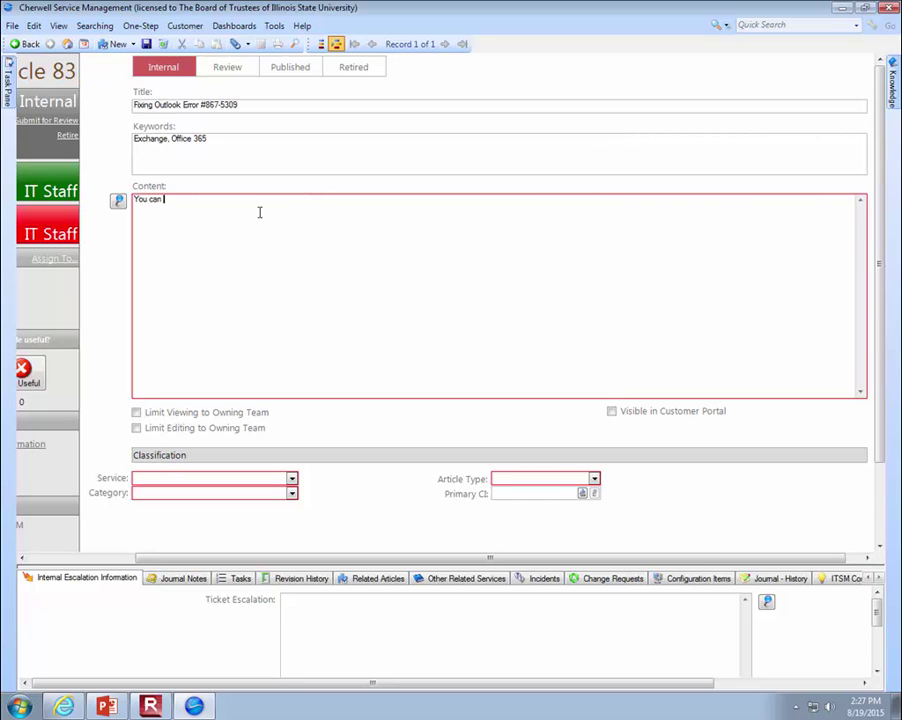
{"action": "type", "text": "start typing here. As you type t"}
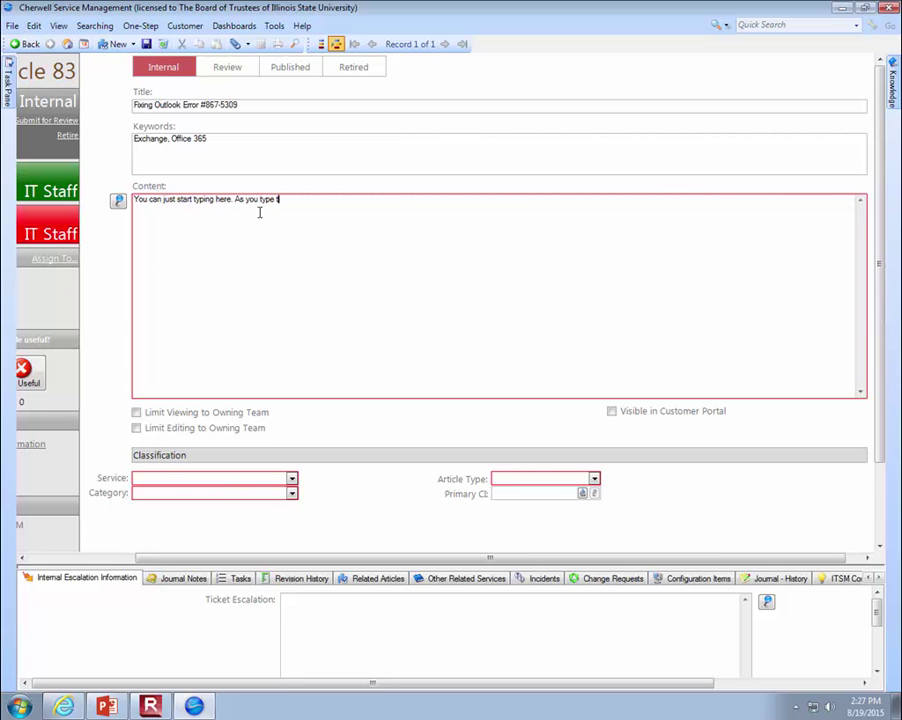
{"action": "type", "text": "he text is small and plain text."}
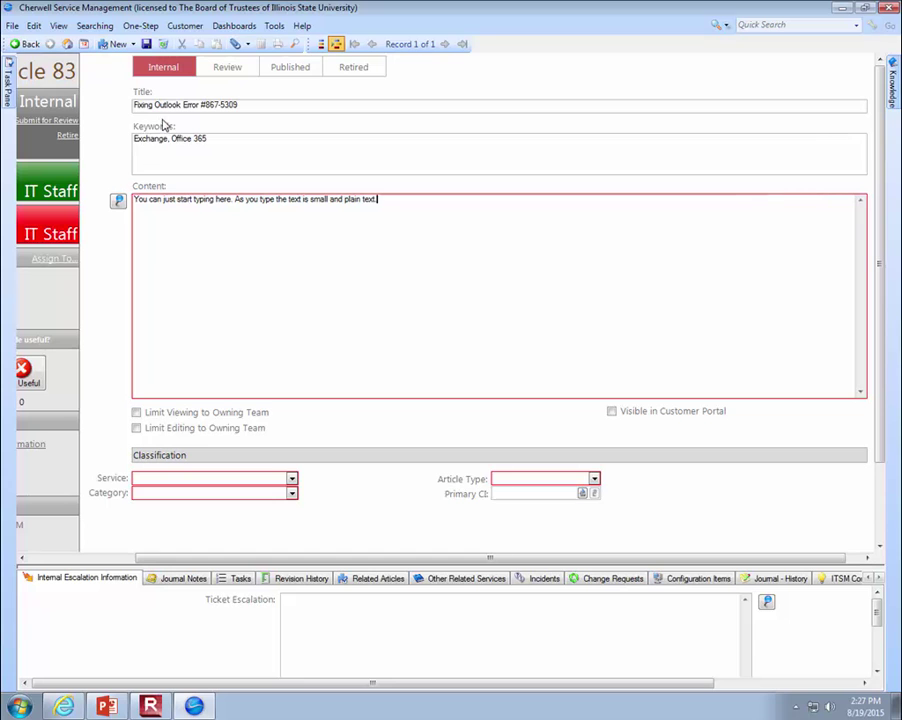
Step: Open the article content in the Rich Text Zoom editor and set the whole line to the Felix Titling font
{"action": "left_click", "coordinate": [118, 200]}
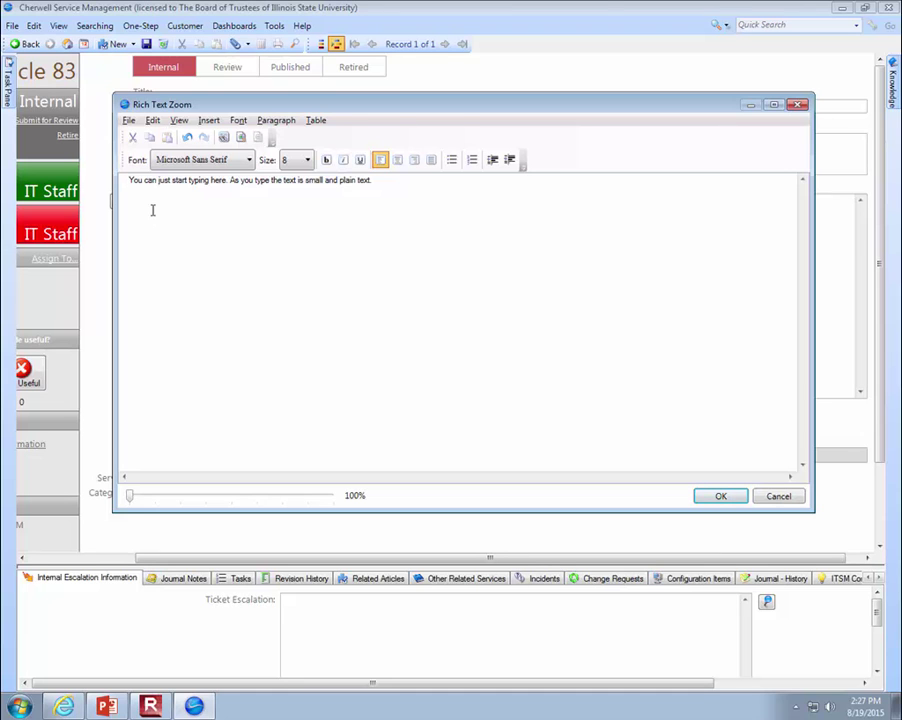
{"action": "triple_click", "coordinate": [183, 180]}
{"action": "double_click", "coordinate": [181, 180]}
{"action": "triple_click", "coordinate": [181, 180]}
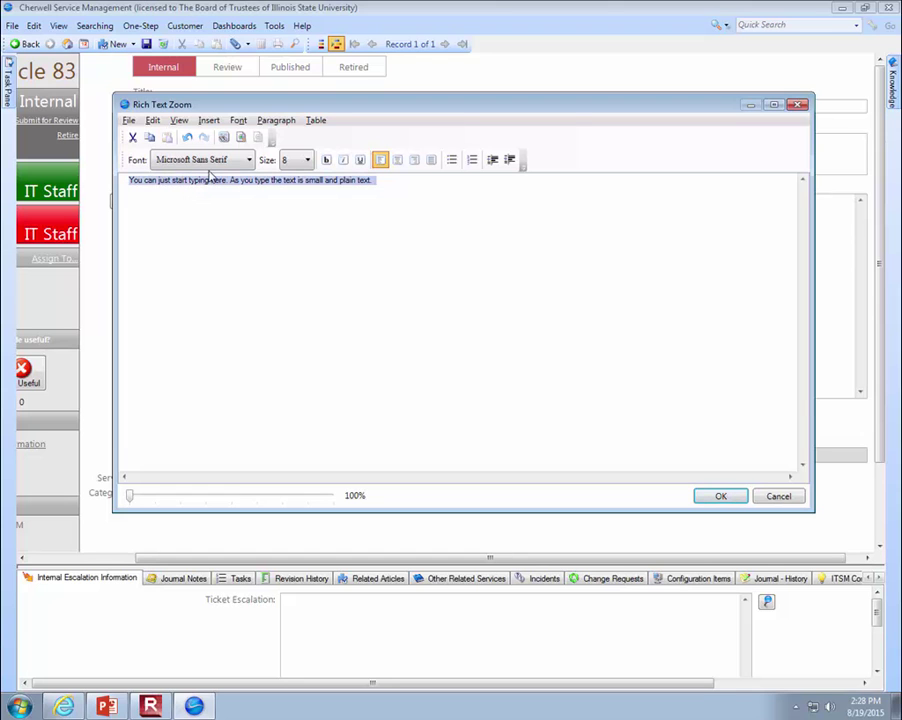
{"action": "left_click", "coordinate": [240, 162]}
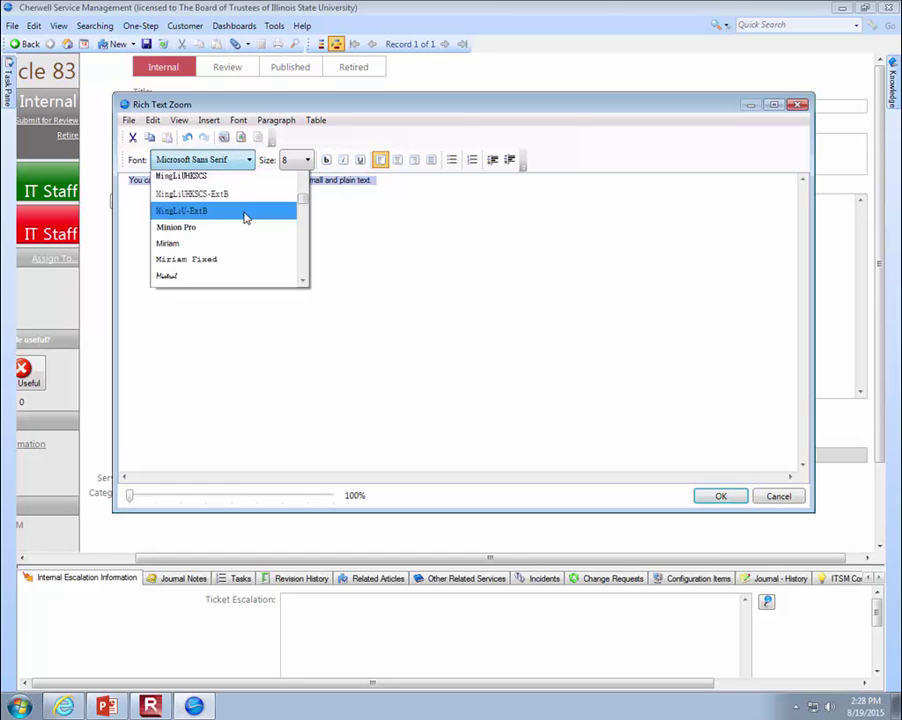
{"action": "left_click_drag", "start_coordinate": [308, 326], "coordinate": [317, 257]}
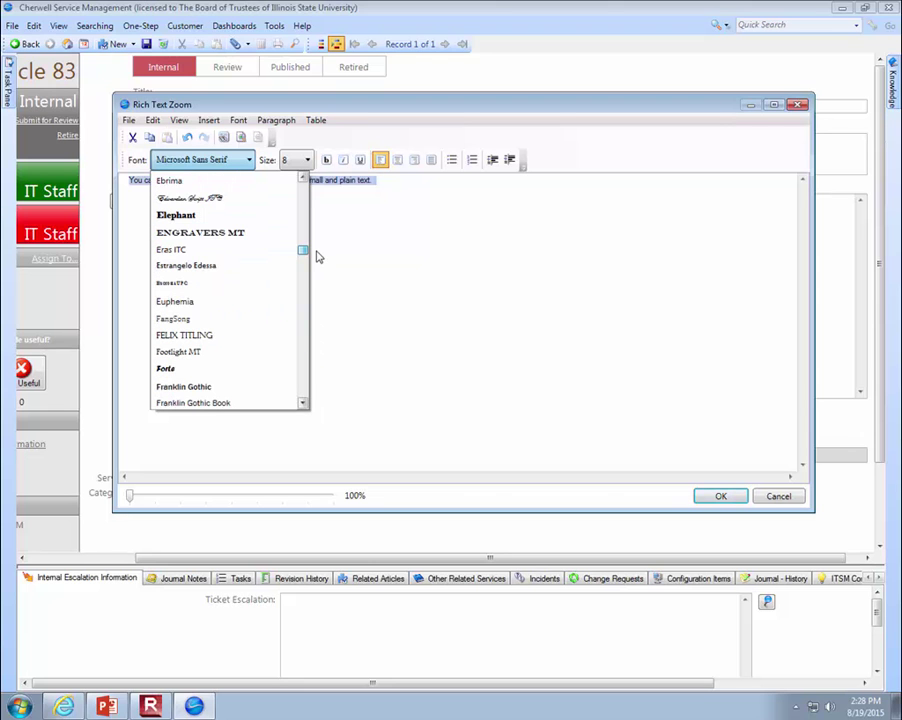
{"action": "left_click", "coordinate": [215, 341]}
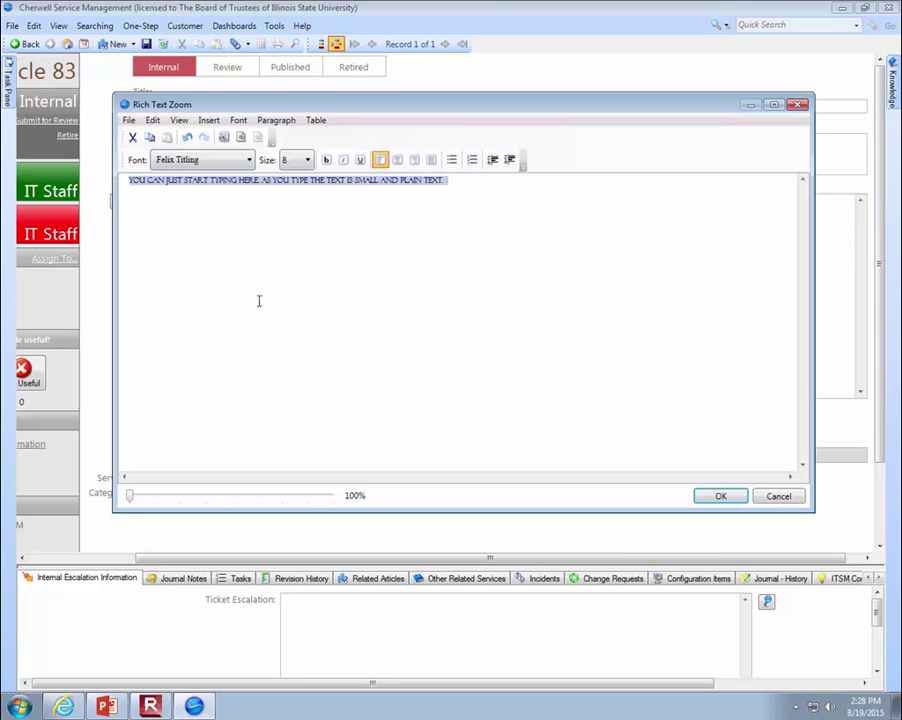
Step: Set the content text to size 48 with left alignment and apply the rich text formatting to the article
{"action": "left_click", "coordinate": [305, 163]}
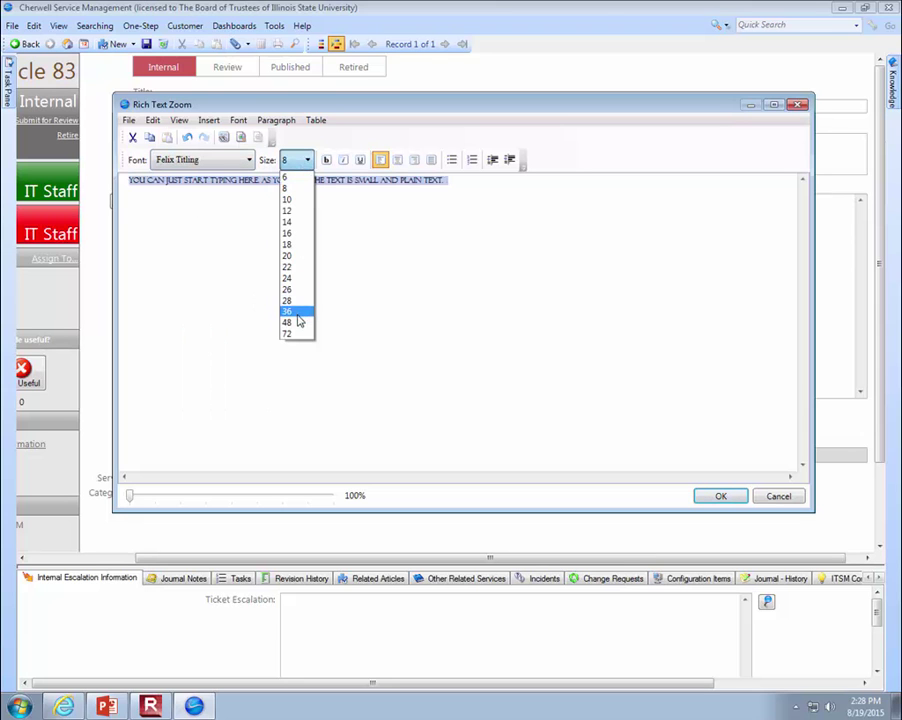
{"action": "left_click", "coordinate": [305, 319]}
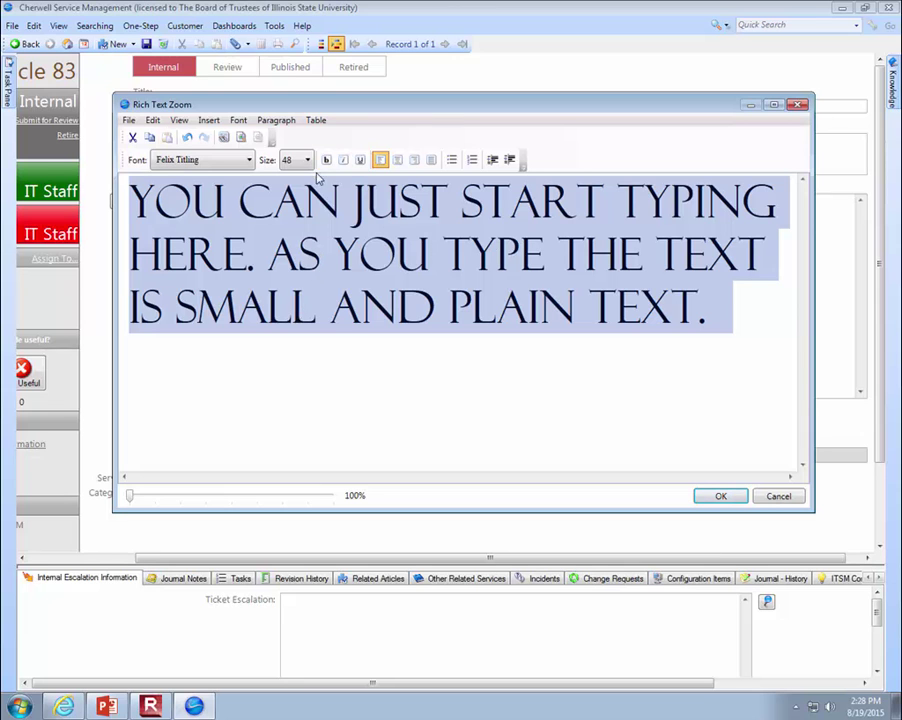
{"action": "left_click", "coordinate": [380, 160]}
{"action": "left_click", "coordinate": [212, 121]}
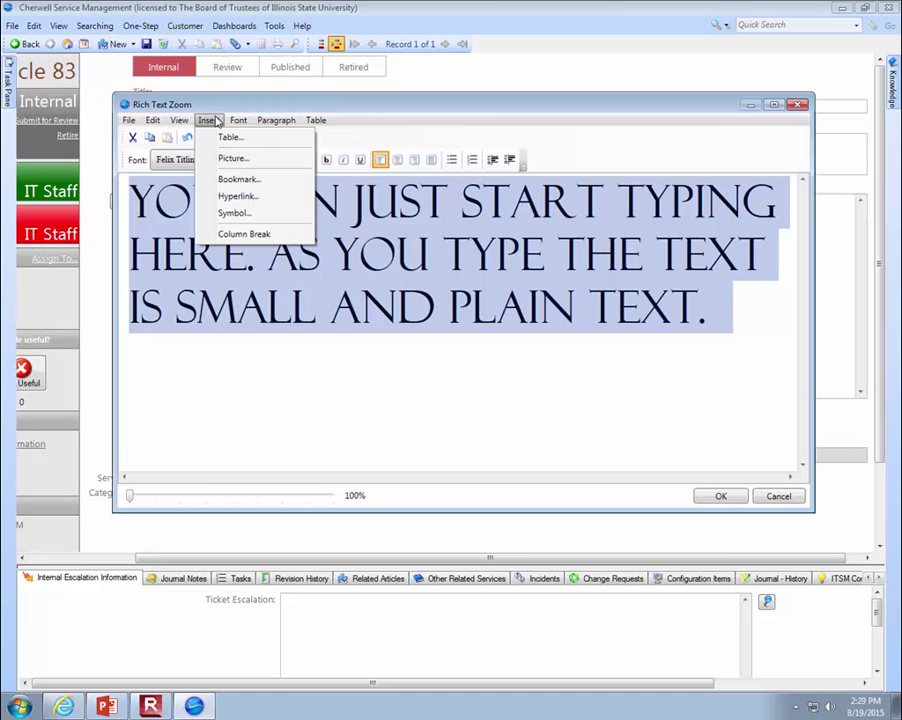
{"action": "left_click", "coordinate": [556, 381]}
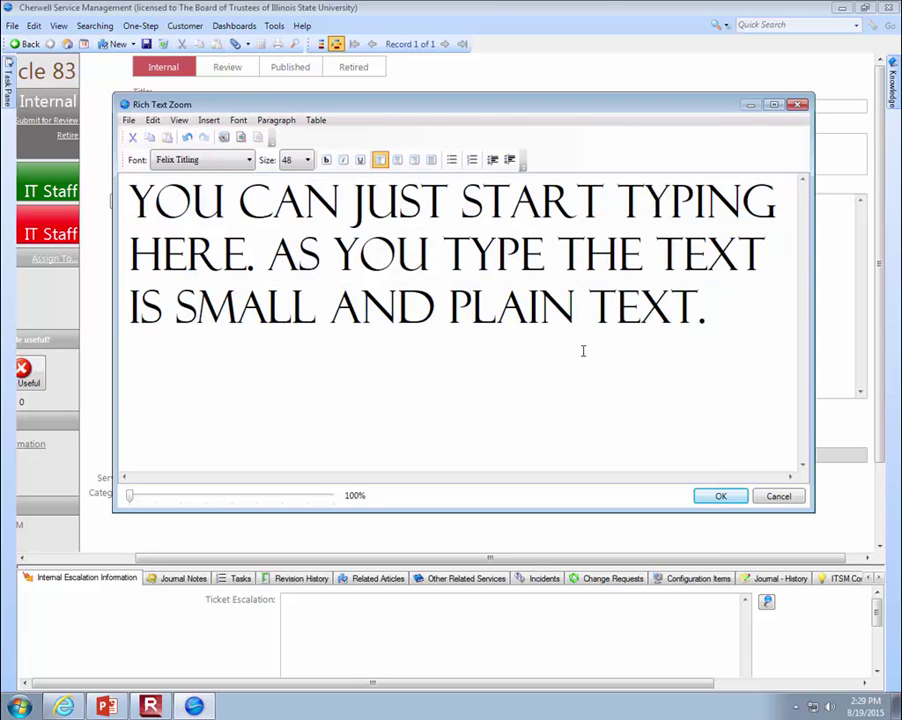
{"action": "left_click", "coordinate": [733, 499]}
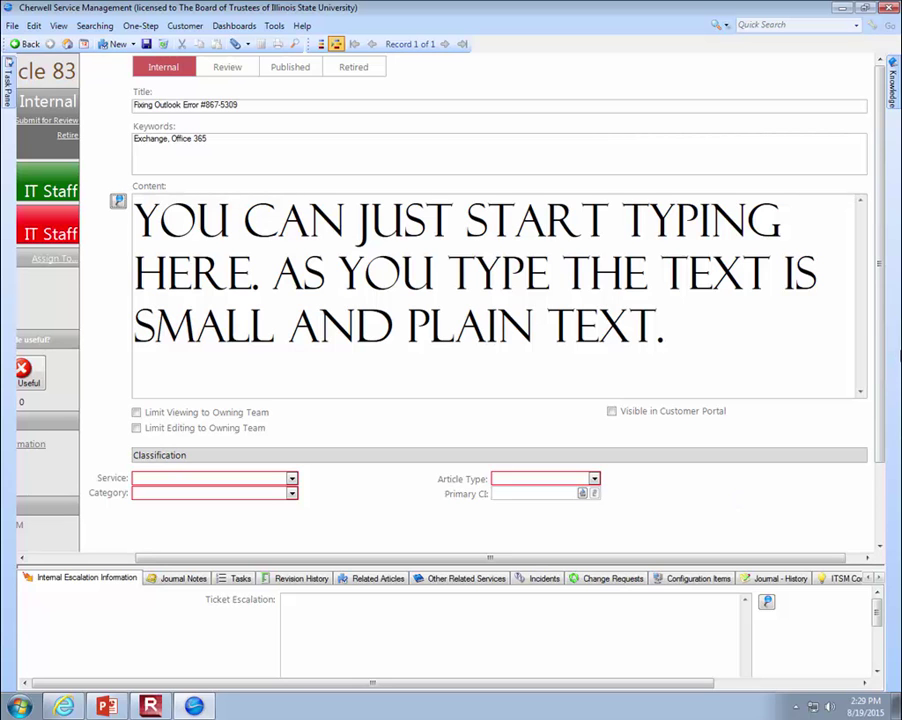
Step: Classify the article with service Email and Calendaring, category Email and article type How To
{"action": "left_click_drag", "start_coordinate": [880, 326], "coordinate": [858, 418]}
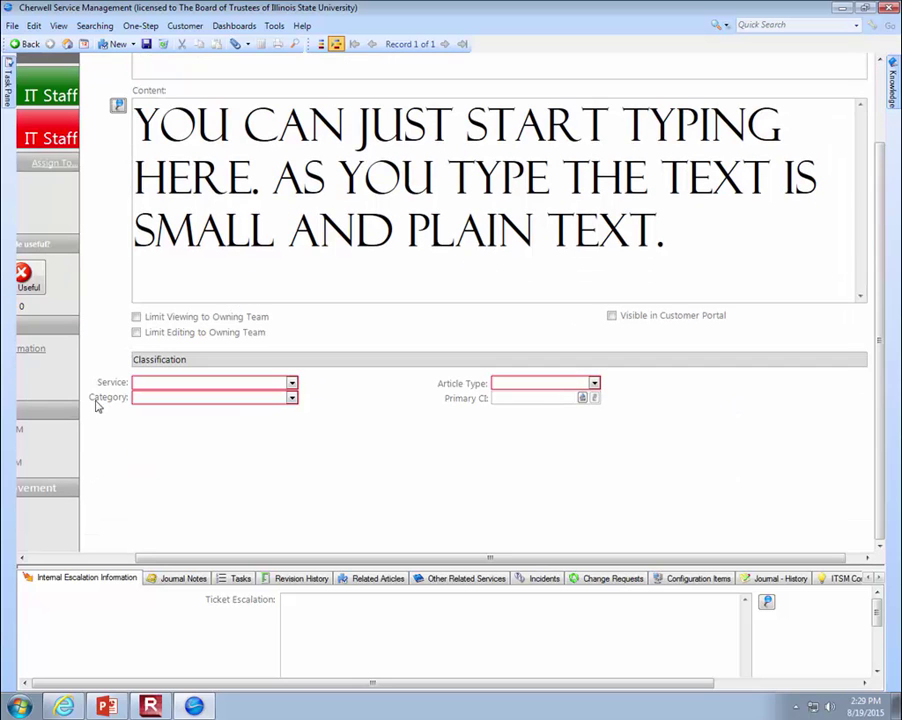
{"action": "left_click", "coordinate": [291, 384]}
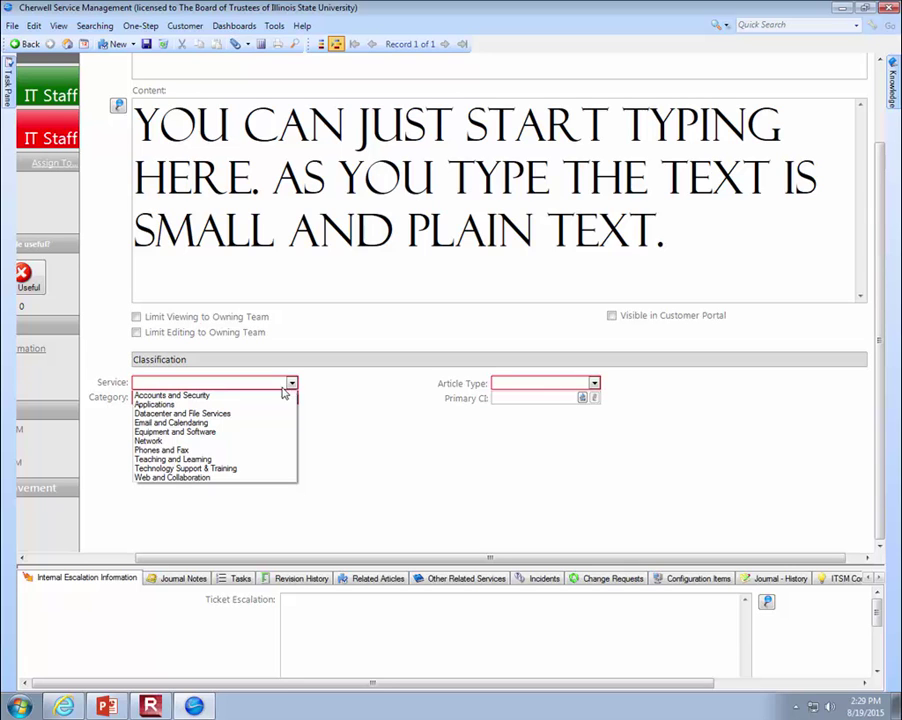
{"action": "left_click", "coordinate": [205, 422]}
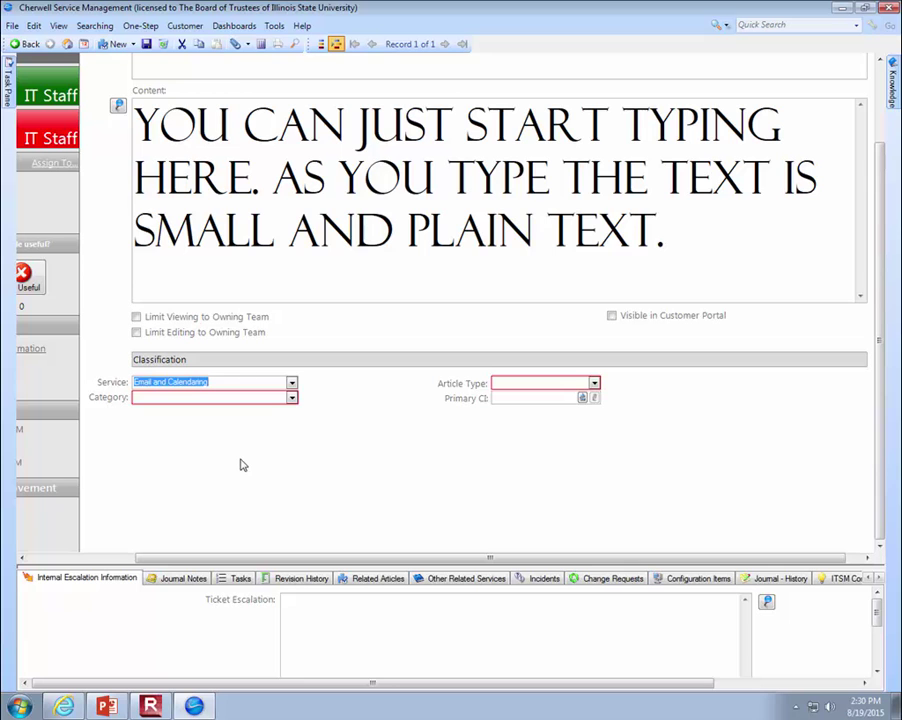
{"action": "left_click", "coordinate": [291, 397]}
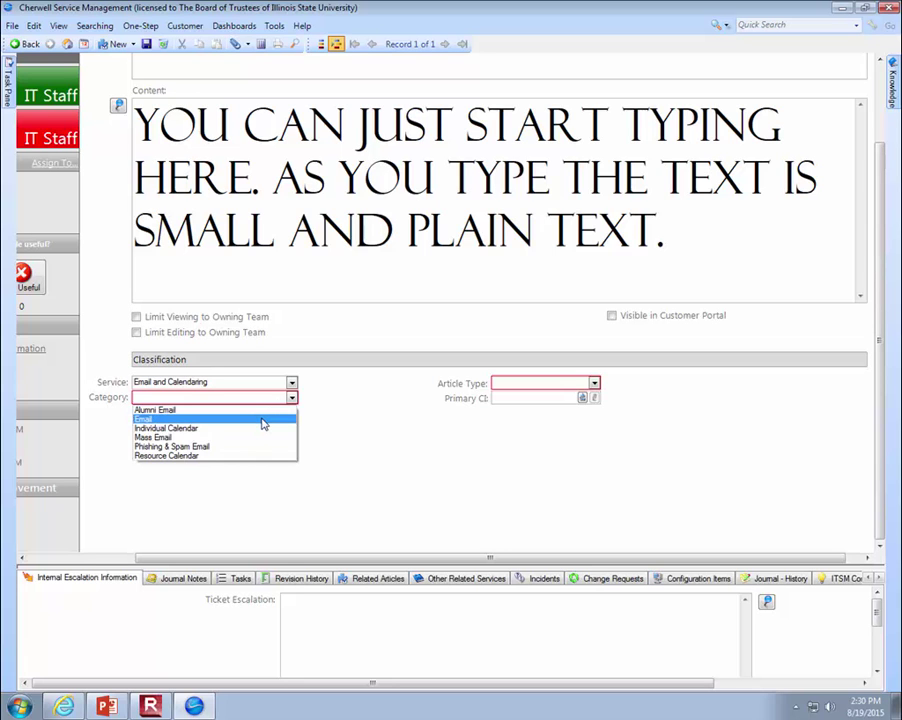
{"action": "left_click", "coordinate": [262, 421]}
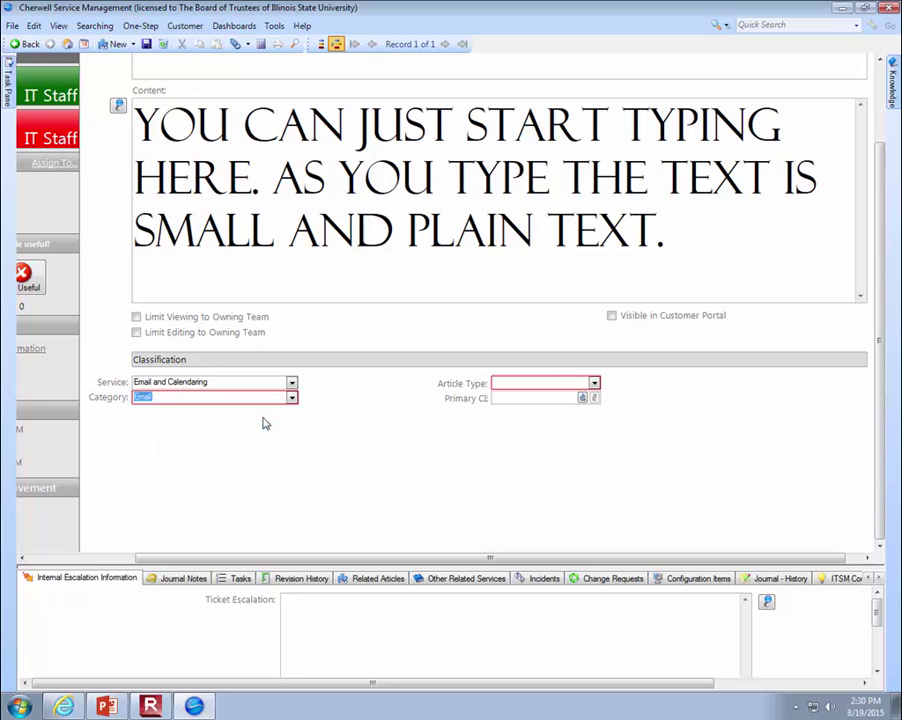
{"action": "left_click", "coordinate": [594, 383]}
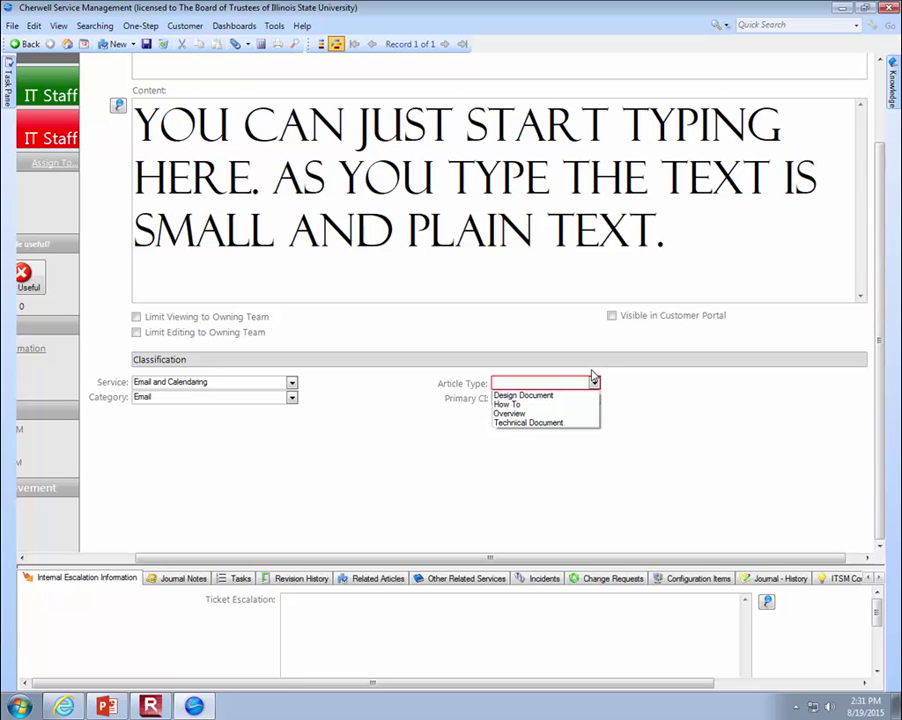
{"action": "left_click", "coordinate": [554, 405]}
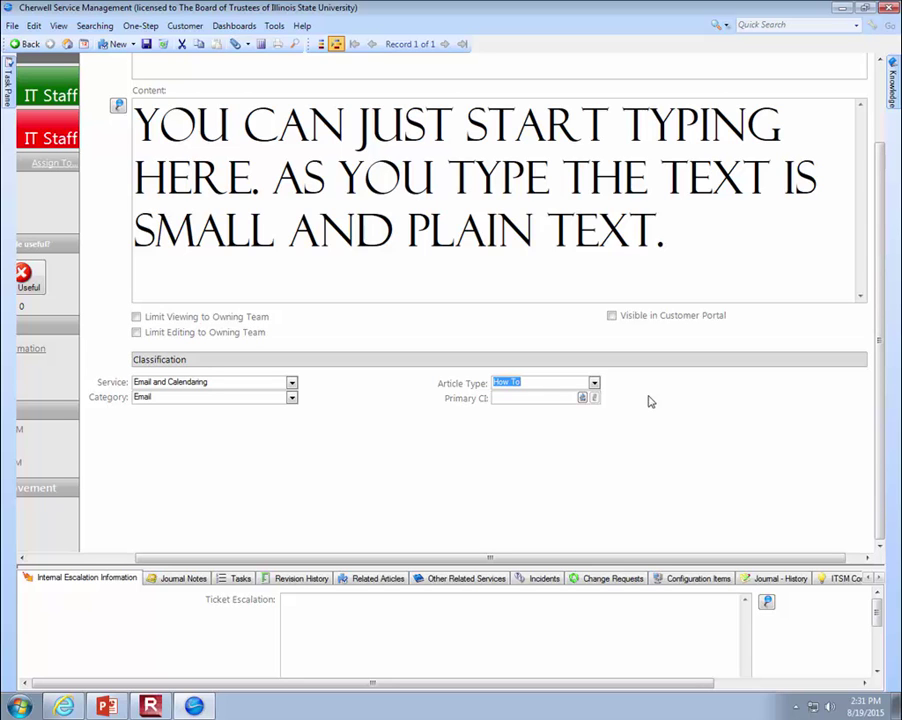
Step: Pick ReggieNet Training from the Configuration Management Database as the article's Primary CI
{"action": "left_click", "coordinate": [530, 397]}
{"action": "left_click", "coordinate": [584, 398]}
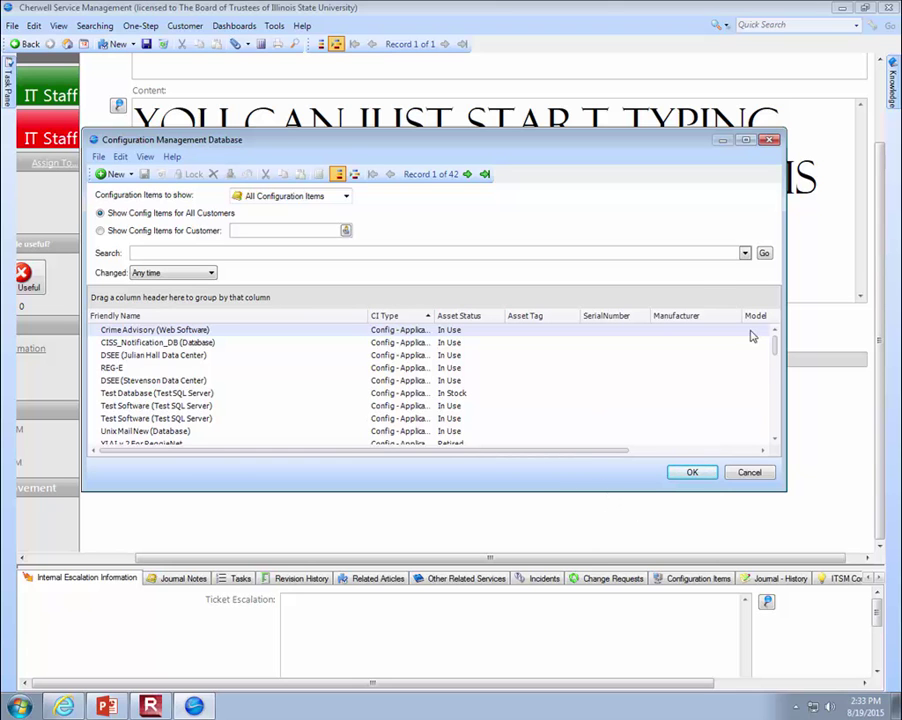
{"action": "scroll", "coordinate": [777, 352], "scroll_direction": "down", "scroll_amount": 1}
{"action": "left_click_drag", "start_coordinate": [777, 352], "coordinate": [775, 422]}
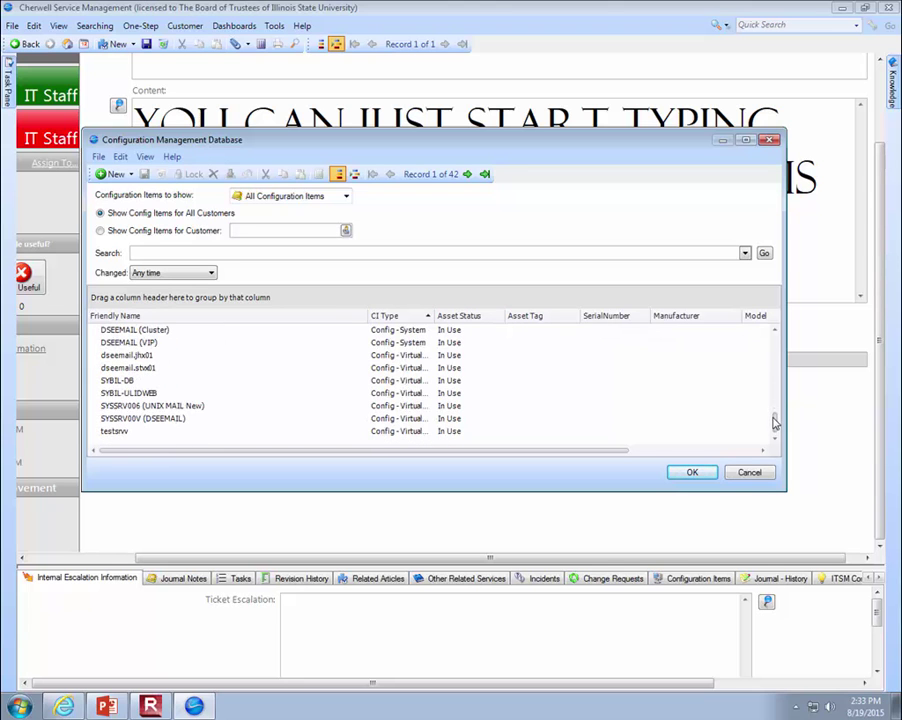
{"action": "scroll", "coordinate": [164, 374], "scroll_direction": "up", "scroll_amount": 2}
{"action": "double_click", "coordinate": [163, 368]}
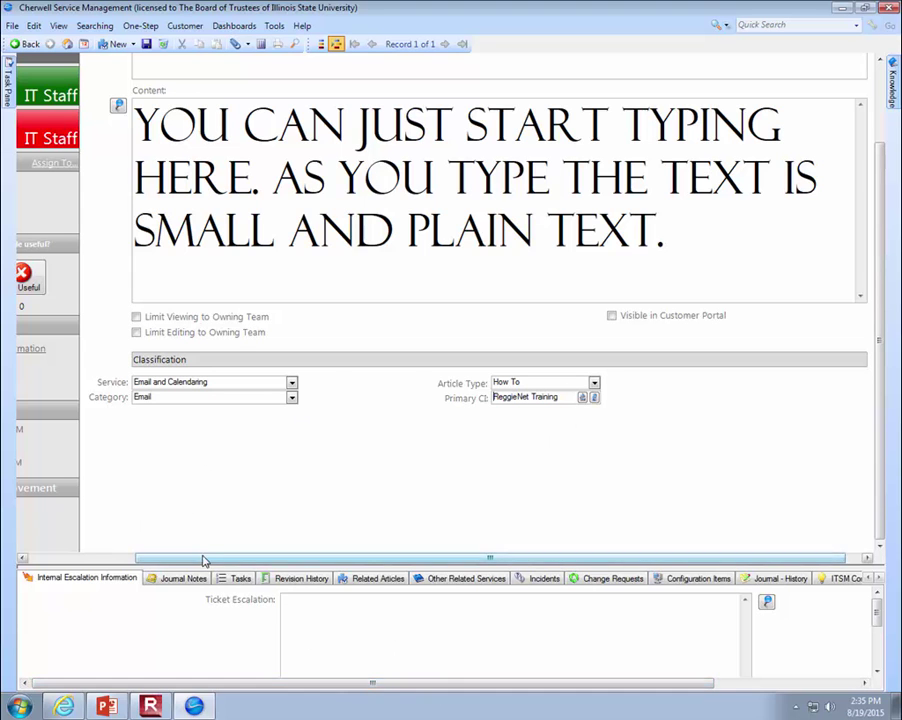
Step: Enlarge the Internal Escalation Information area beneath the article form to show the whole Ticket Escalation field
{"action": "left_click_drag", "start_coordinate": [203, 560], "coordinate": [83, 557]}
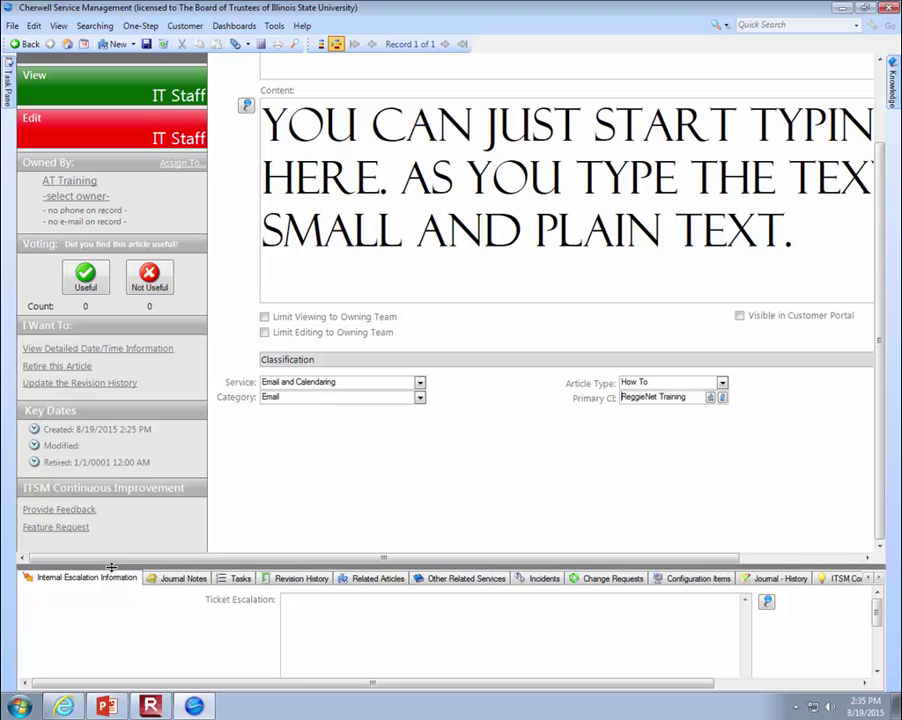
{"action": "left_click_drag", "start_coordinate": [112, 567], "coordinate": [150, 544]}
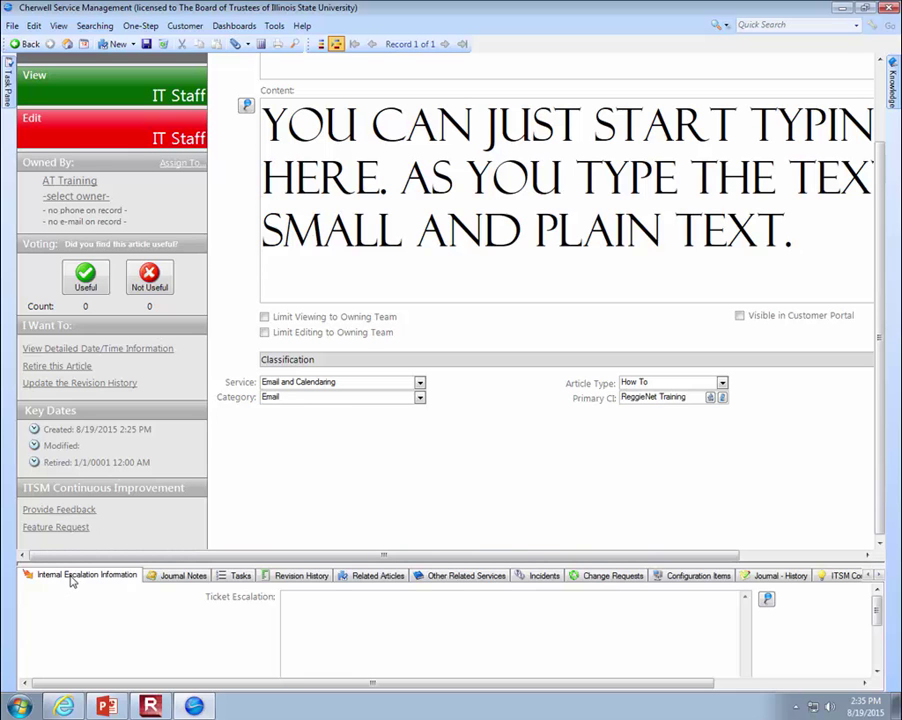
{"action": "left_click", "coordinate": [70, 578]}
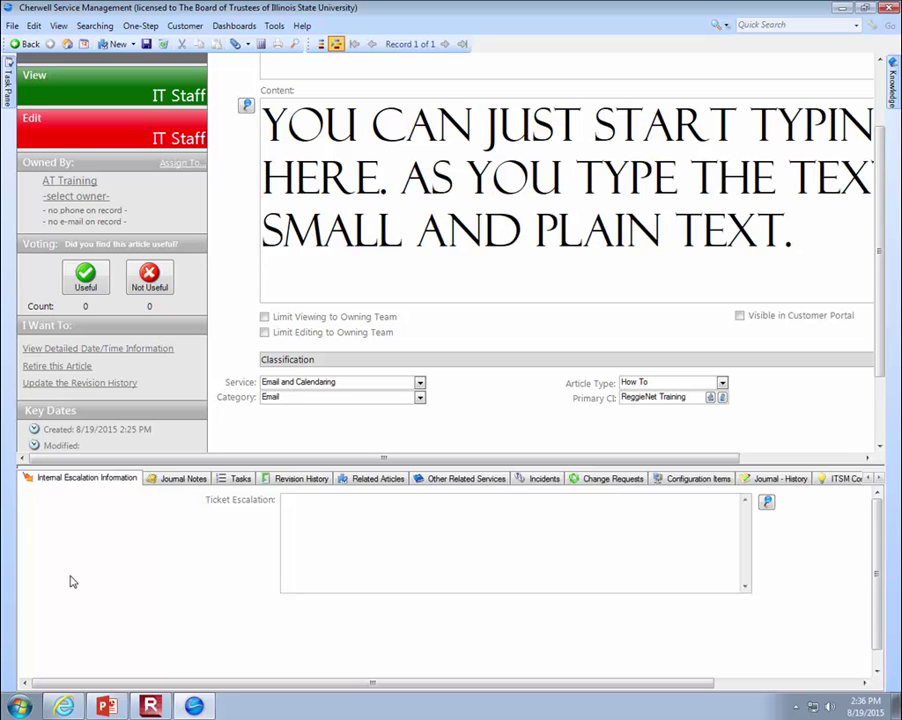
{"action": "left_click", "coordinate": [84, 480]}
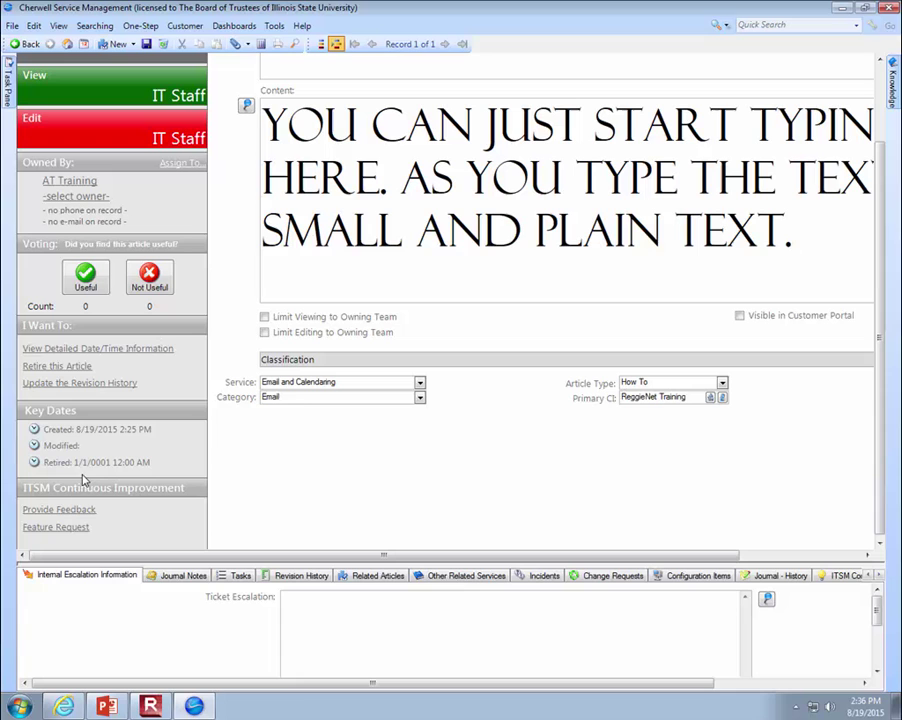
{"action": "left_click", "coordinate": [101, 578]}
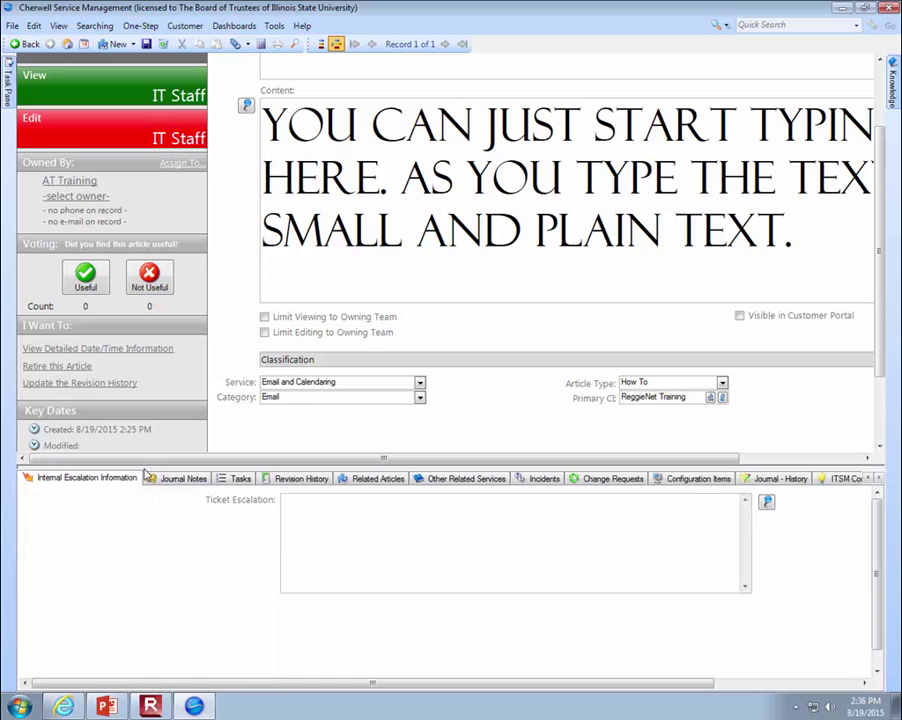
{"action": "left_click_drag", "start_coordinate": [145, 466], "coordinate": [145, 347]}
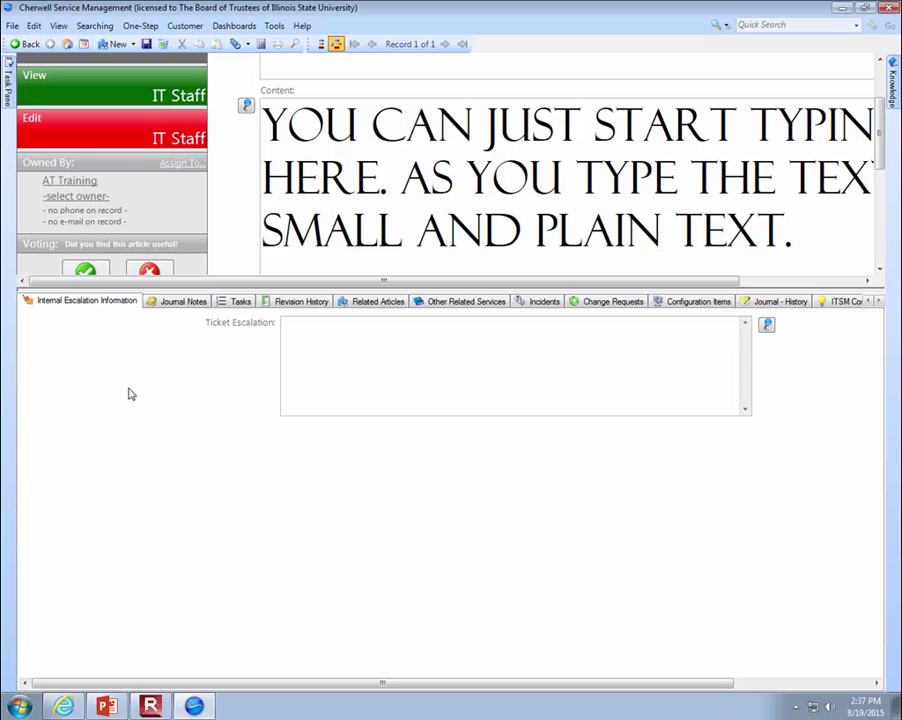
Step: Create a blank journal note for the article and delete it
{"action": "left_click", "coordinate": [183, 301]}
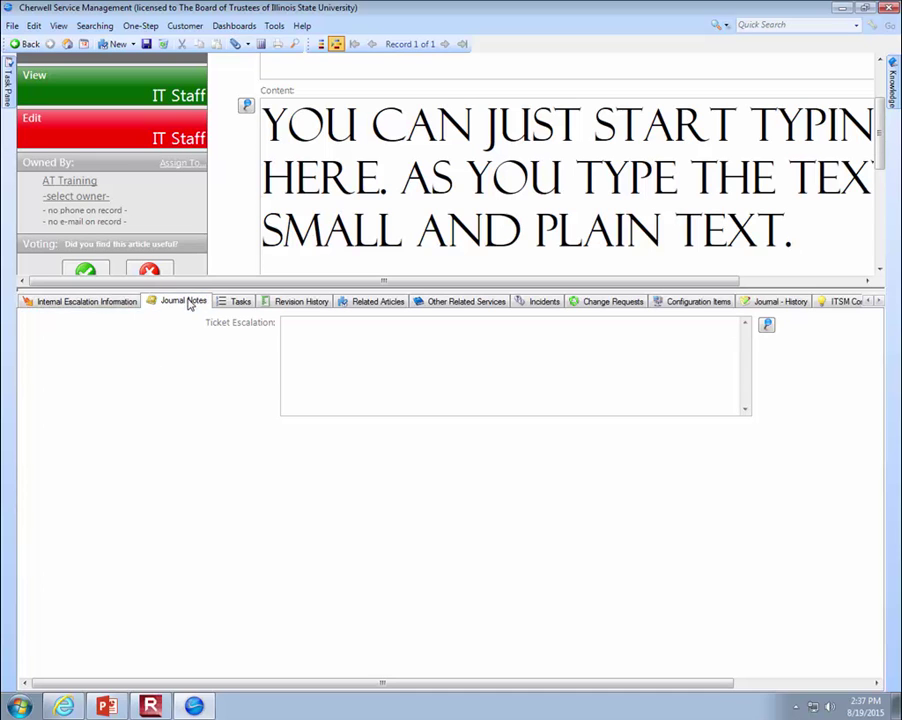
{"action": "left_click", "coordinate": [76, 317]}
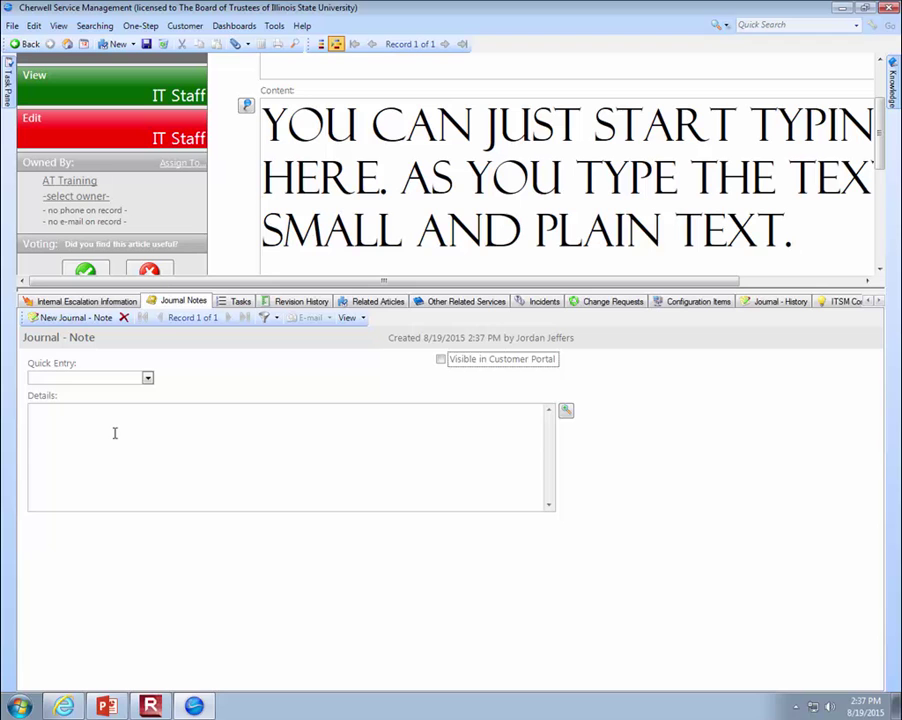
{"action": "left_click", "coordinate": [124, 317]}
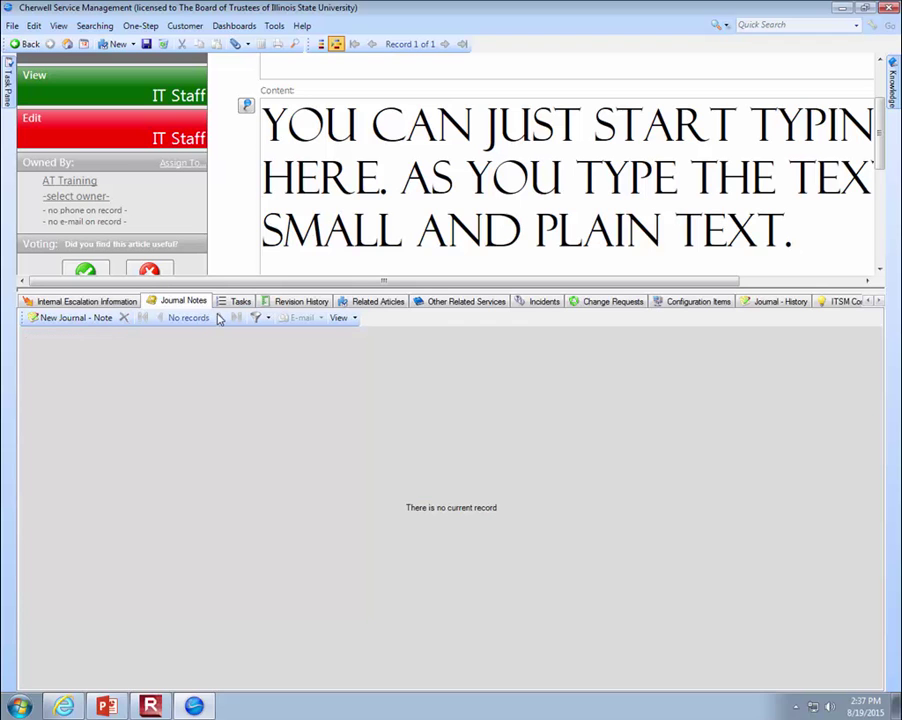
Step: Create a new task for the article and assign it to the AT Training team without choosing an assignee
{"action": "left_click", "coordinate": [238, 302]}
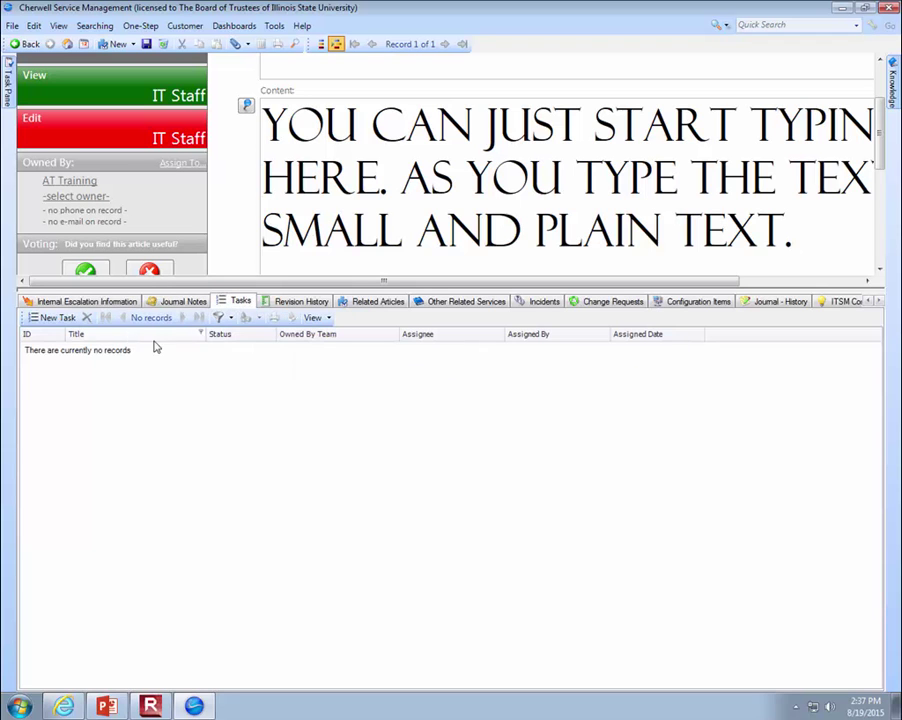
{"action": "left_click", "coordinate": [45, 318]}
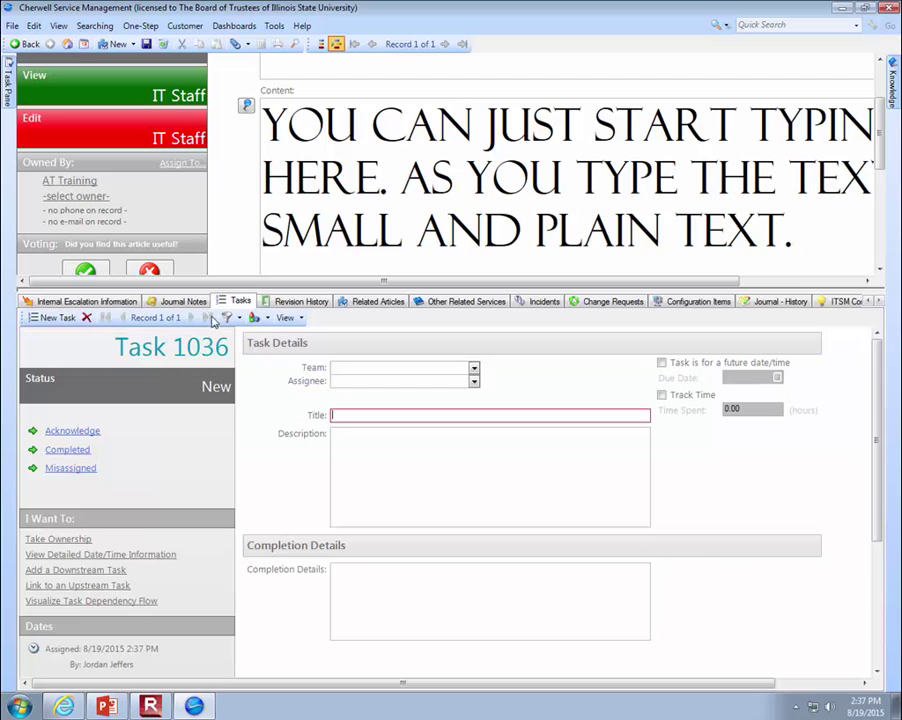
{"action": "left_click_drag", "start_coordinate": [293, 290], "coordinate": [323, 206]}
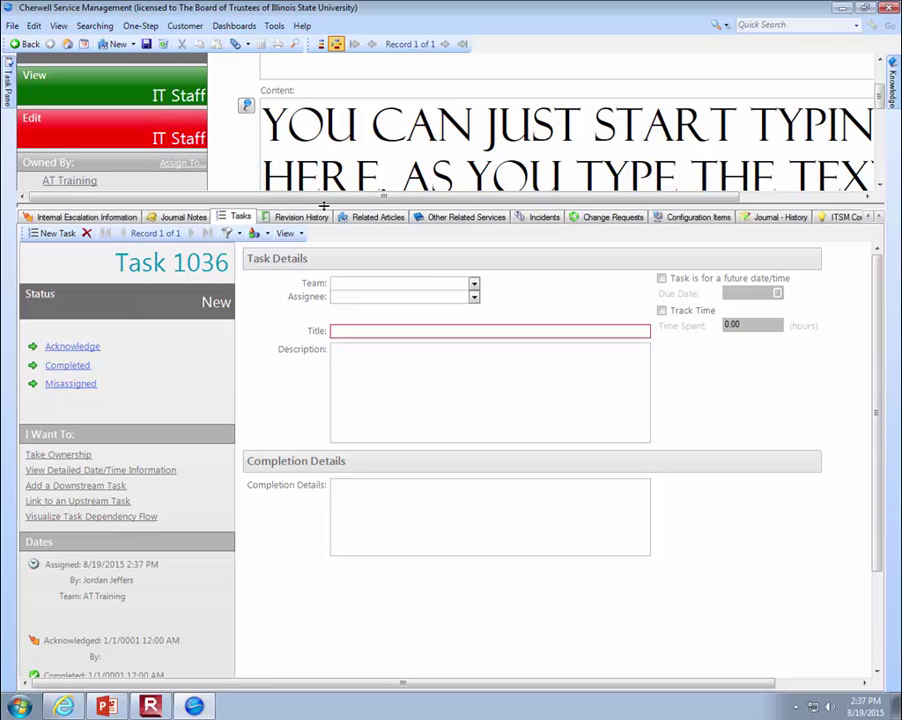
{"action": "left_click", "coordinate": [474, 285]}
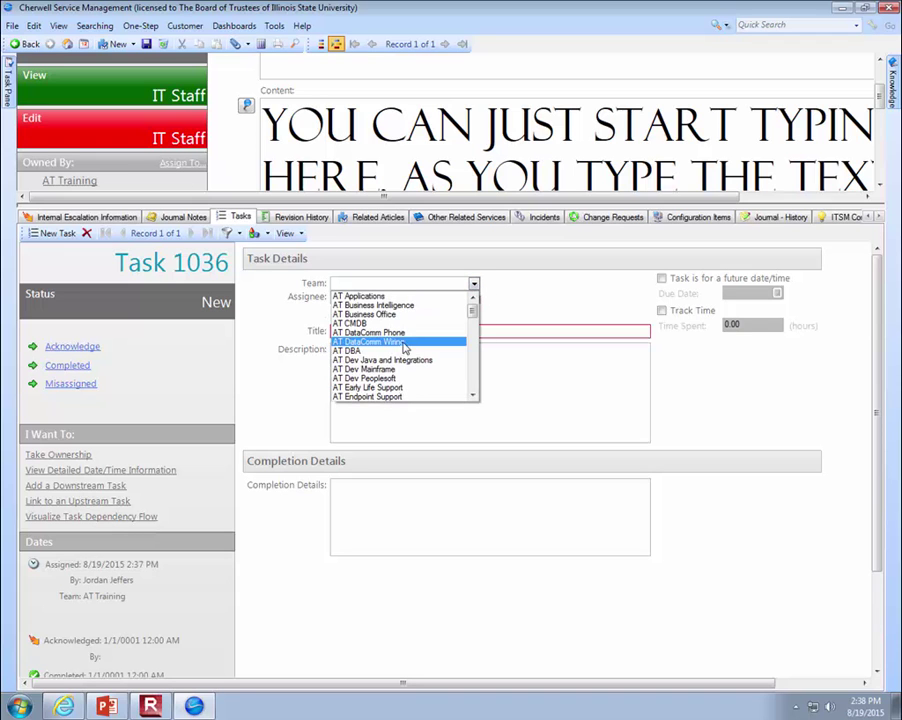
{"action": "scroll", "coordinate": [415, 338], "scroll_direction": "down", "scroll_amount": 2}
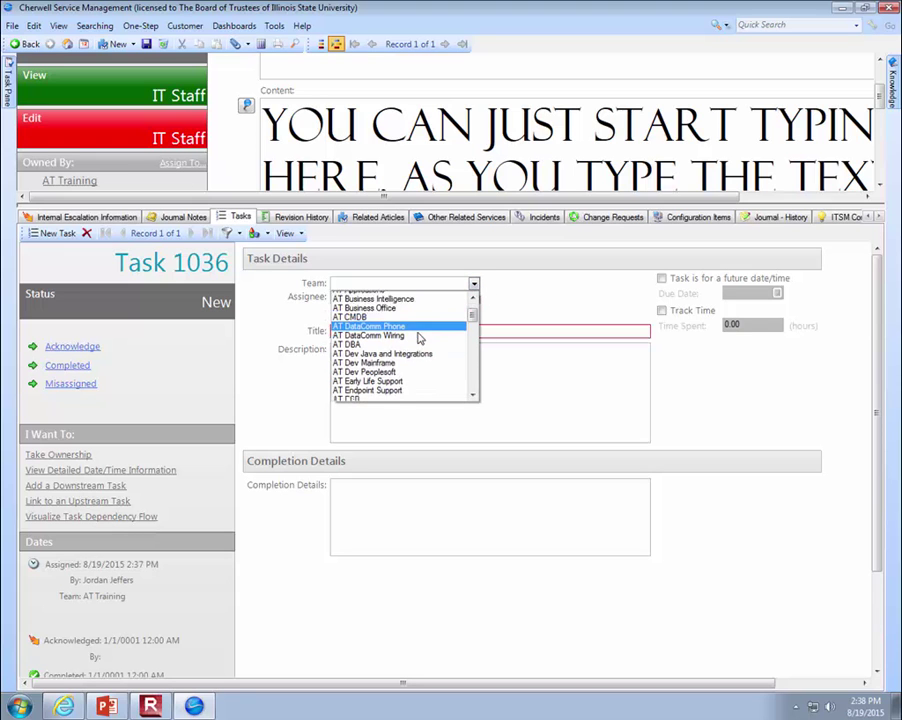
{"action": "scroll", "coordinate": [420, 338], "scroll_direction": "down", "scroll_amount": 5}
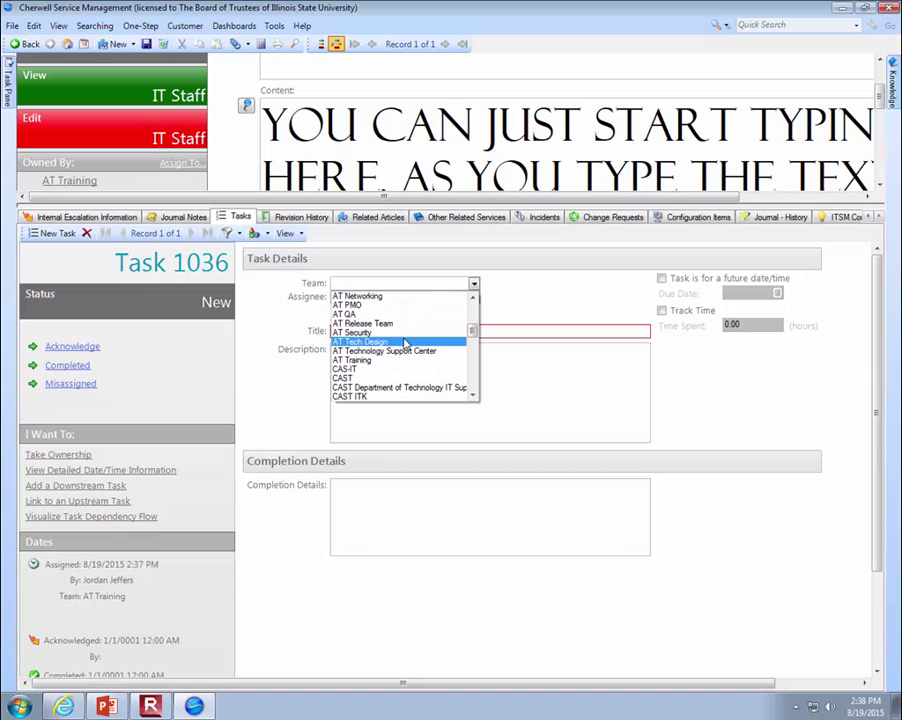
{"action": "left_click", "coordinate": [360, 361]}
{"action": "left_click", "coordinate": [475, 298]}
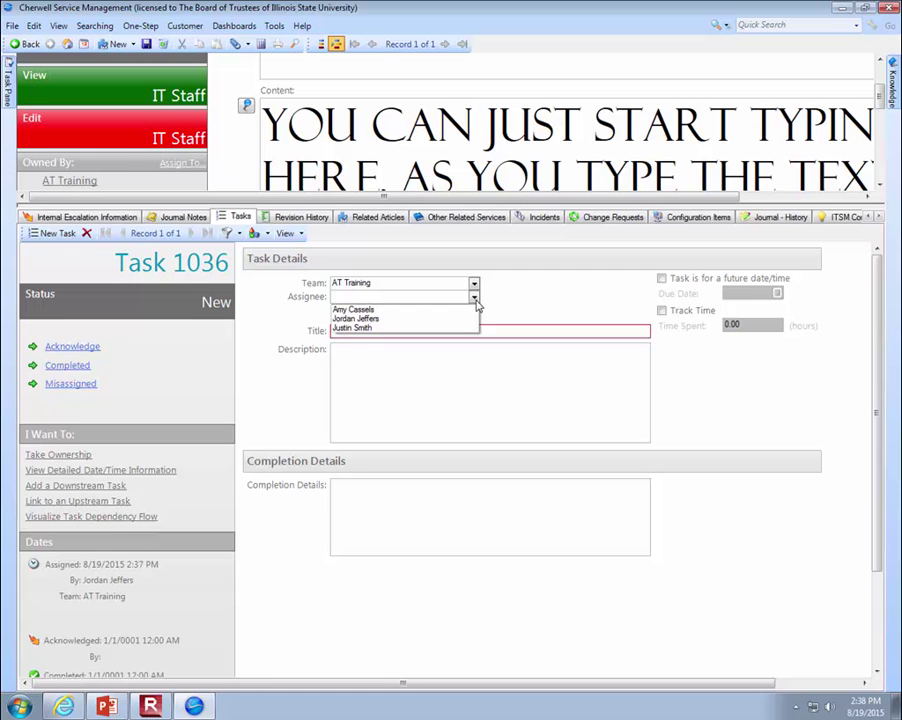
{"action": "left_click", "coordinate": [515, 314]}
Step: Title the task "Please check Steps 8-19", describe it as "I don't have the access to check these.", and return to the task list
{"action": "left_click", "coordinate": [440, 326]}
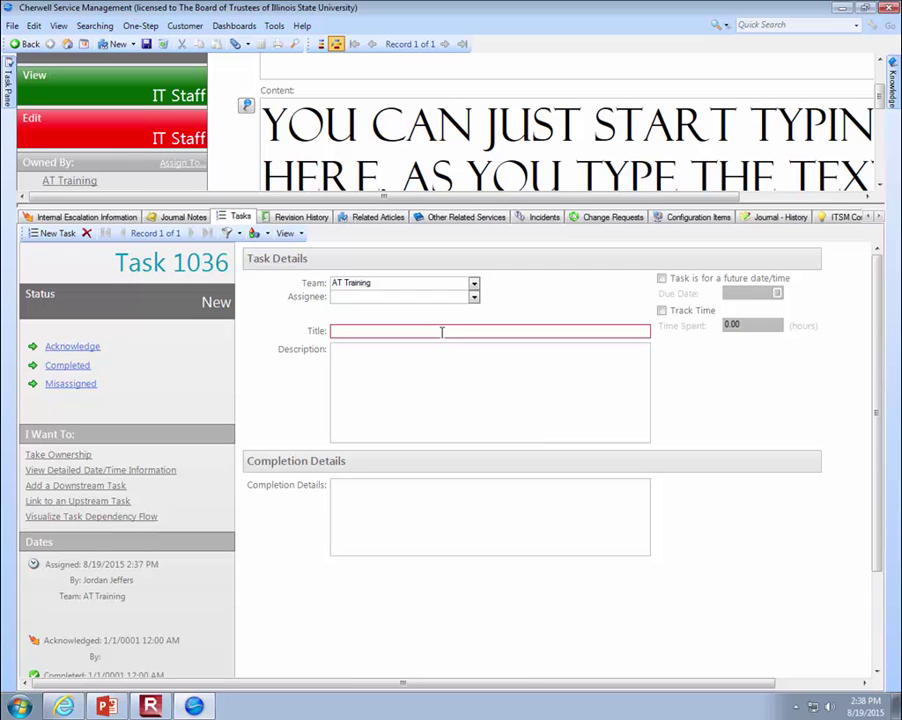
{"action": "type", "text": "Please check"}
{"action": "key", "text": "BackSpace"}
{"action": "type", "text": "k Steps 8-19"}
{"action": "left_click", "coordinate": [464, 352]}
{"action": "type", "text": "I don't have"}
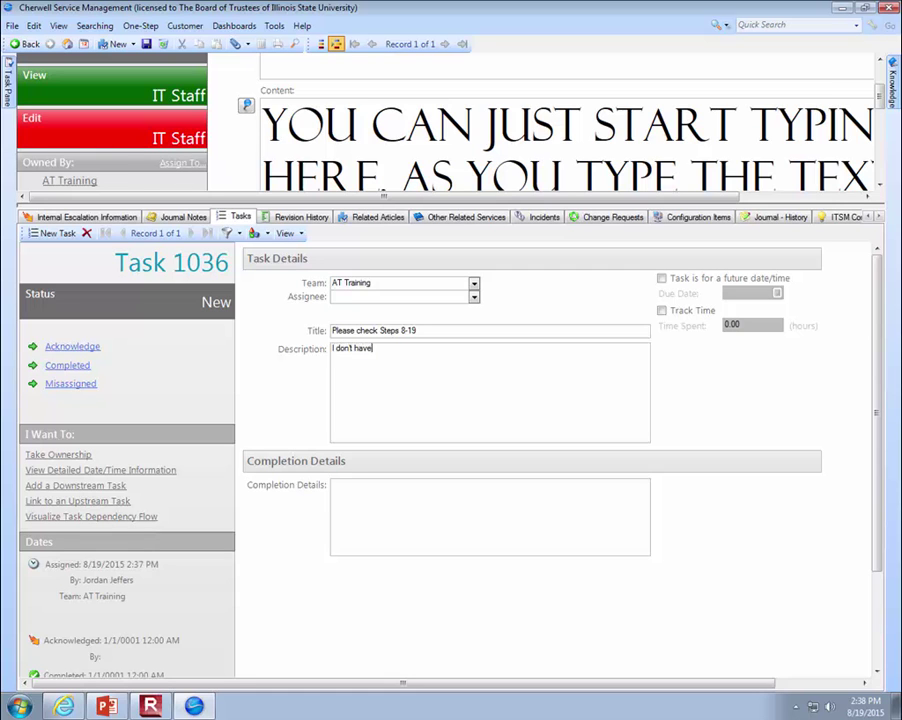
{"action": "type", "text": " the access to check these ."}
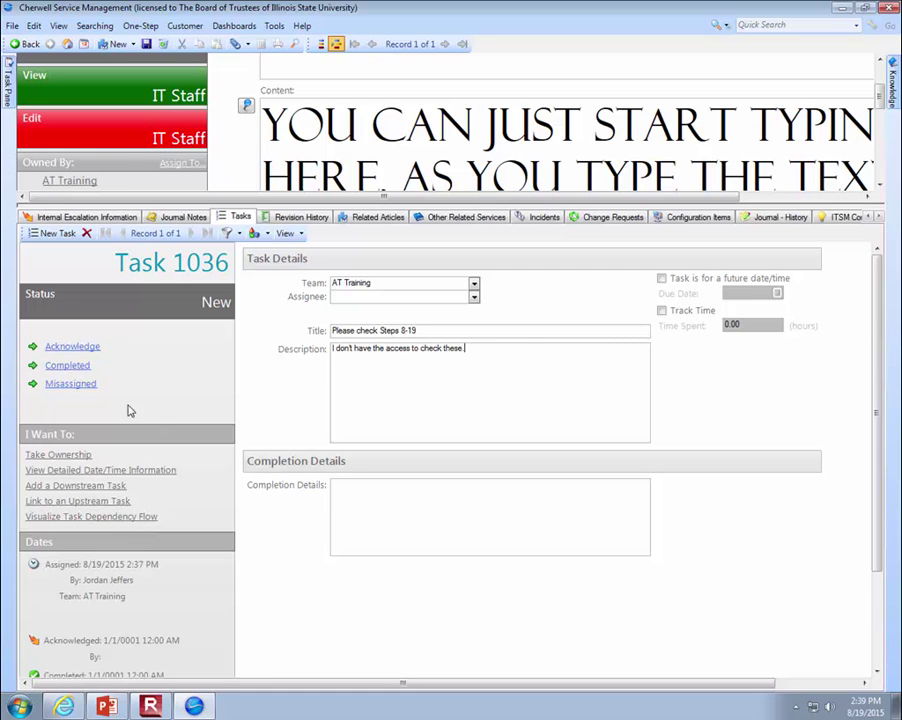
{"action": "left_click", "coordinate": [342, 527]}
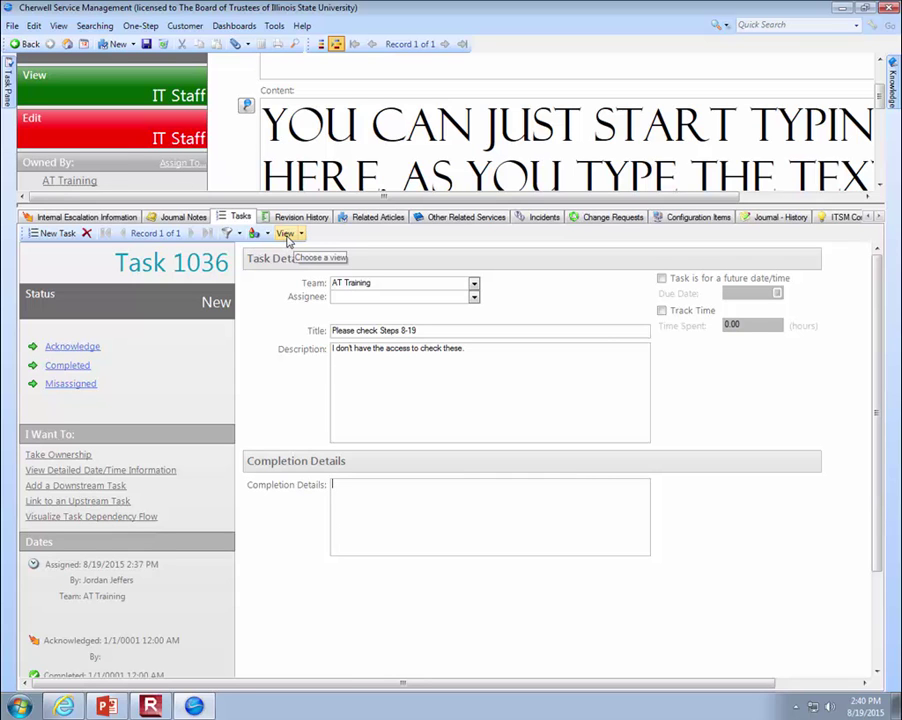
{"action": "left_click", "coordinate": [285, 236]}
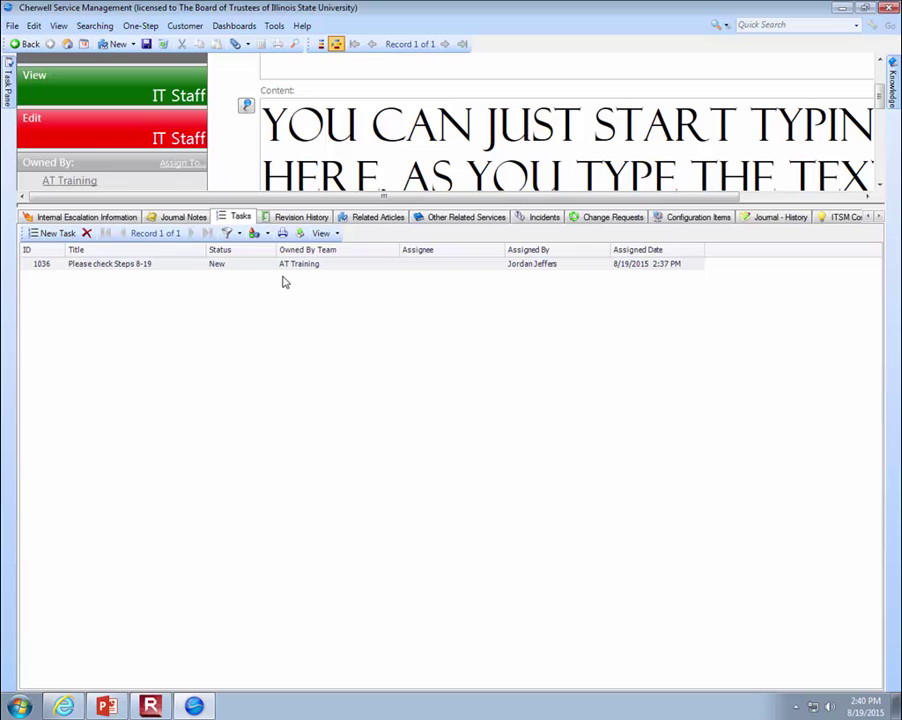
Step: Add an entry to the article's revision history with the details "This is where you describe what you did."
{"action": "left_click", "coordinate": [302, 217]}
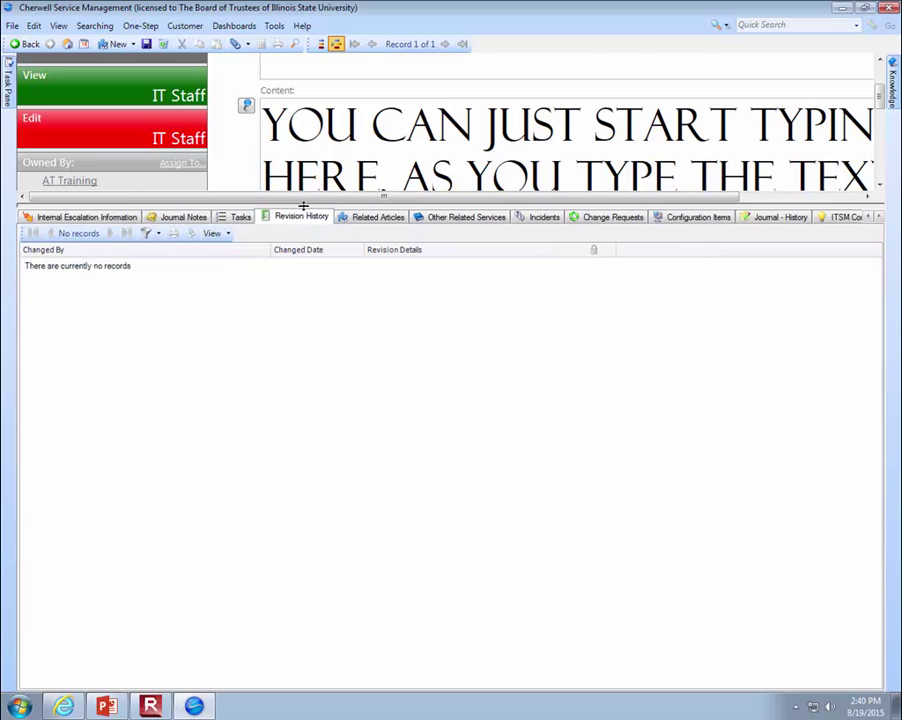
{"action": "left_click_drag", "start_coordinate": [303, 206], "coordinate": [276, 410]}
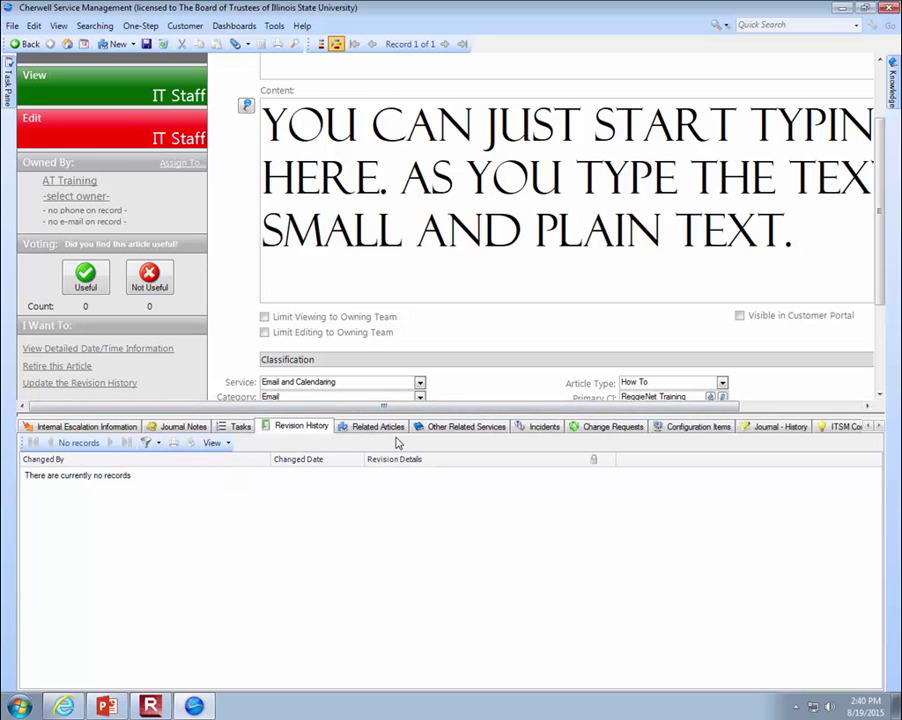
{"action": "left_click", "coordinate": [128, 386]}
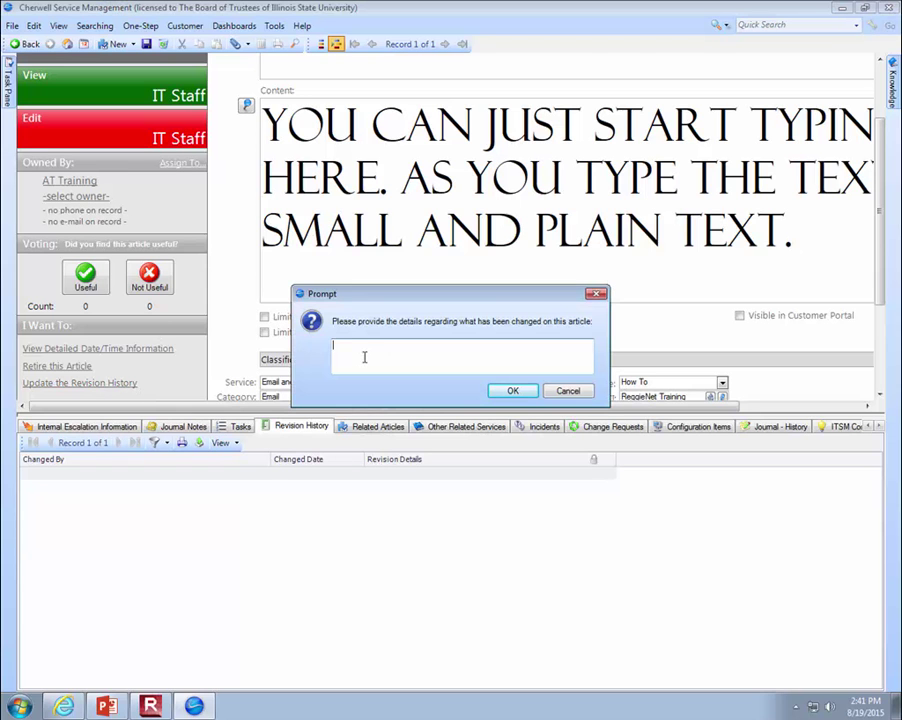
{"action": "type", "text": "This is where you describe "}
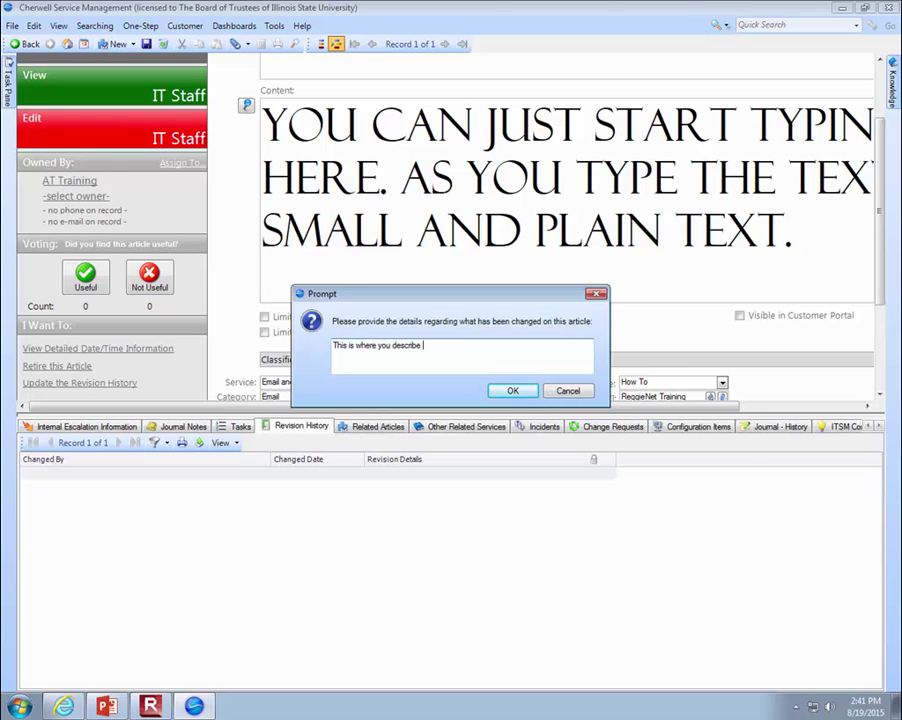
{"action": "type", "text": "what you did."}
{"action": "left_click", "coordinate": [510, 391]}
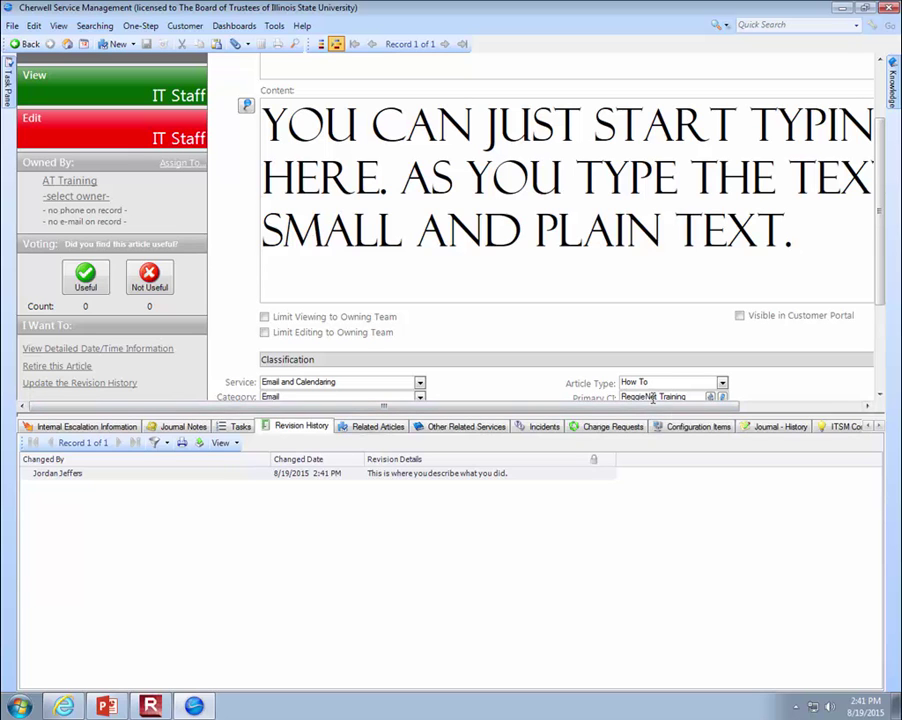
Step: Show the article's journal history and enlarge the area beneath the form
{"action": "left_click", "coordinate": [767, 428]}
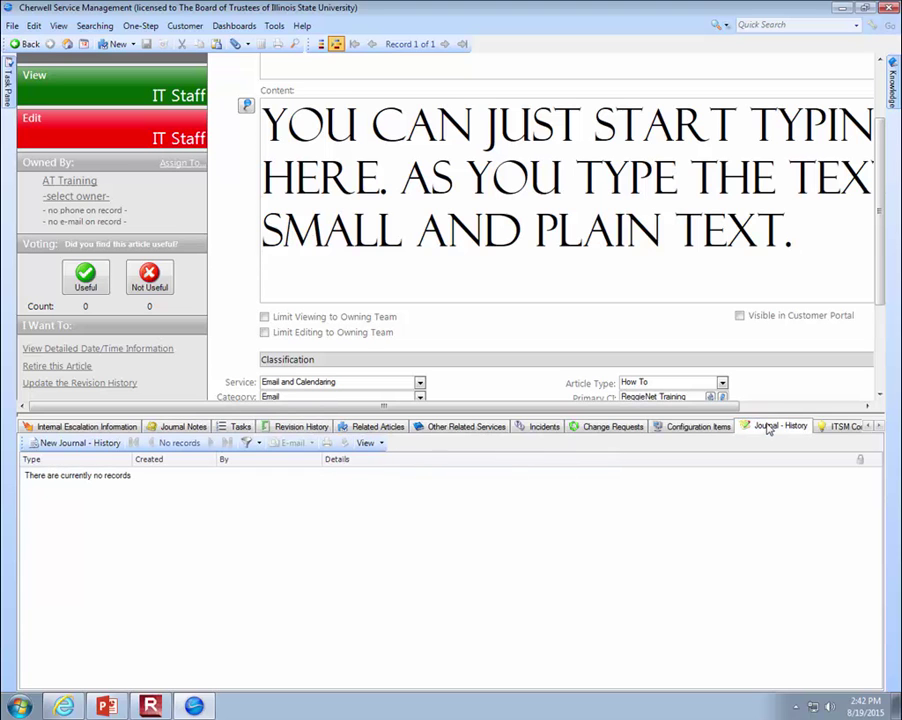
{"action": "left_click_drag", "start_coordinate": [767, 413], "coordinate": [766, 343]}
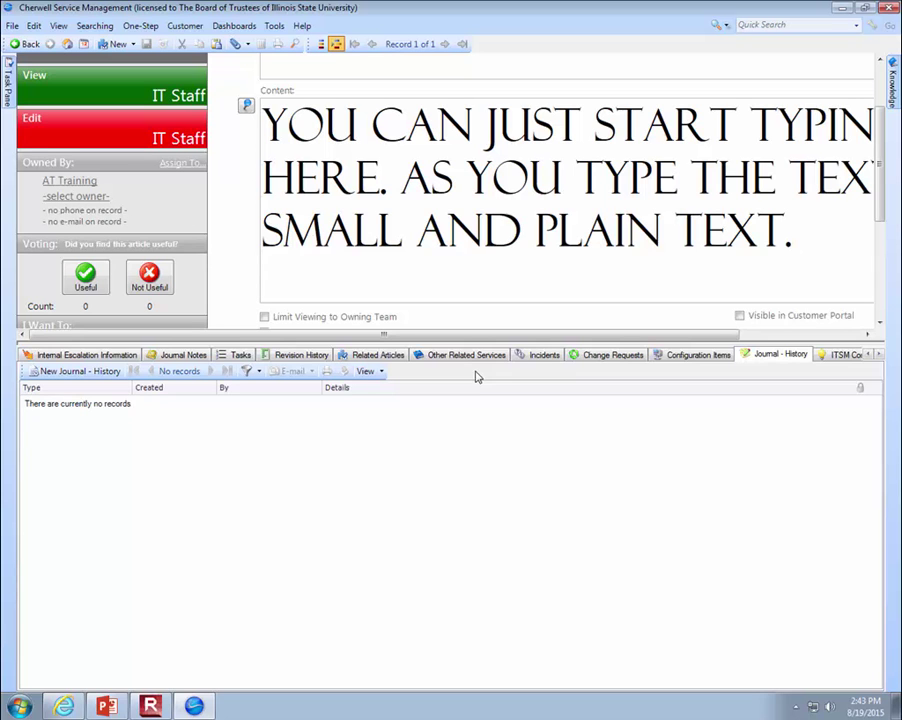
Step: Link the knowledge article "fixing outlook error 8675309" as a related article and unlink it
{"action": "left_click", "coordinate": [397, 358]}
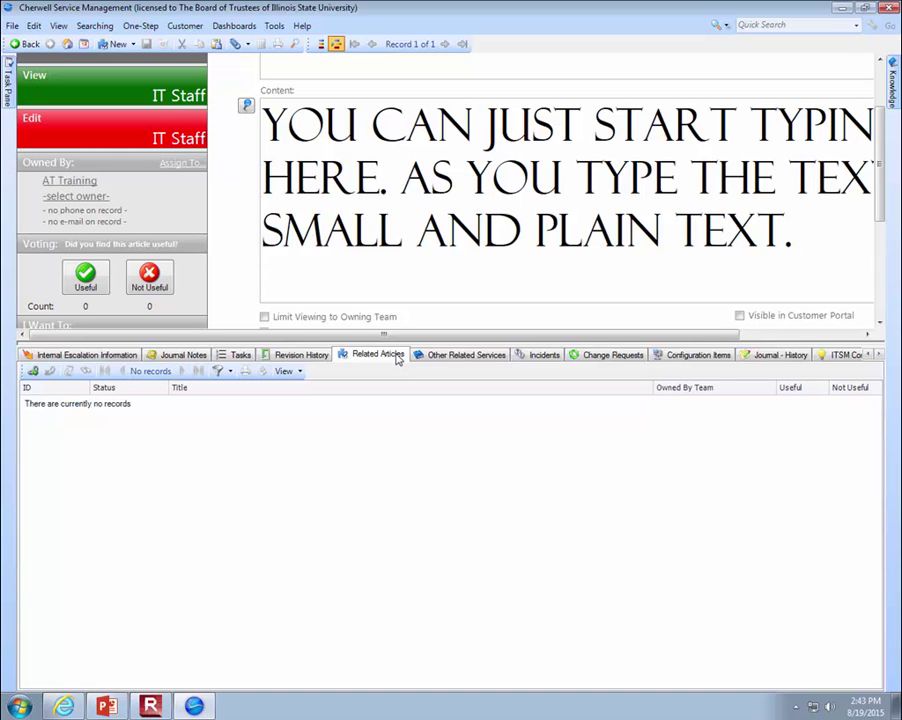
{"action": "left_click", "coordinate": [33, 372]}
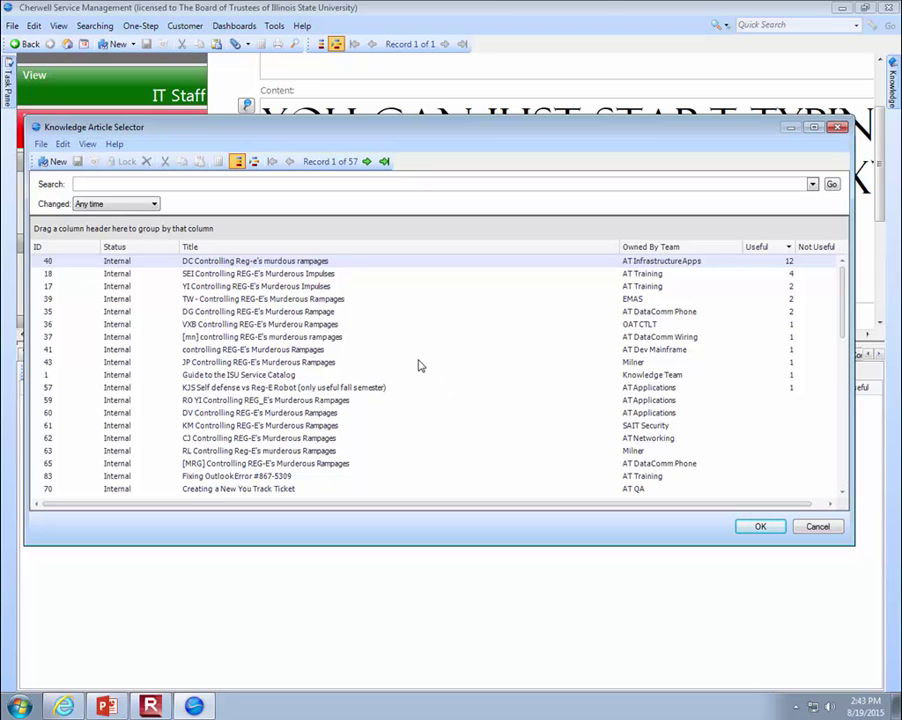
{"action": "scroll", "coordinate": [330, 357], "scroll_direction": "down", "scroll_amount": 1}
{"action": "scroll", "coordinate": [330, 357], "scroll_direction": "down", "scroll_amount": 8}
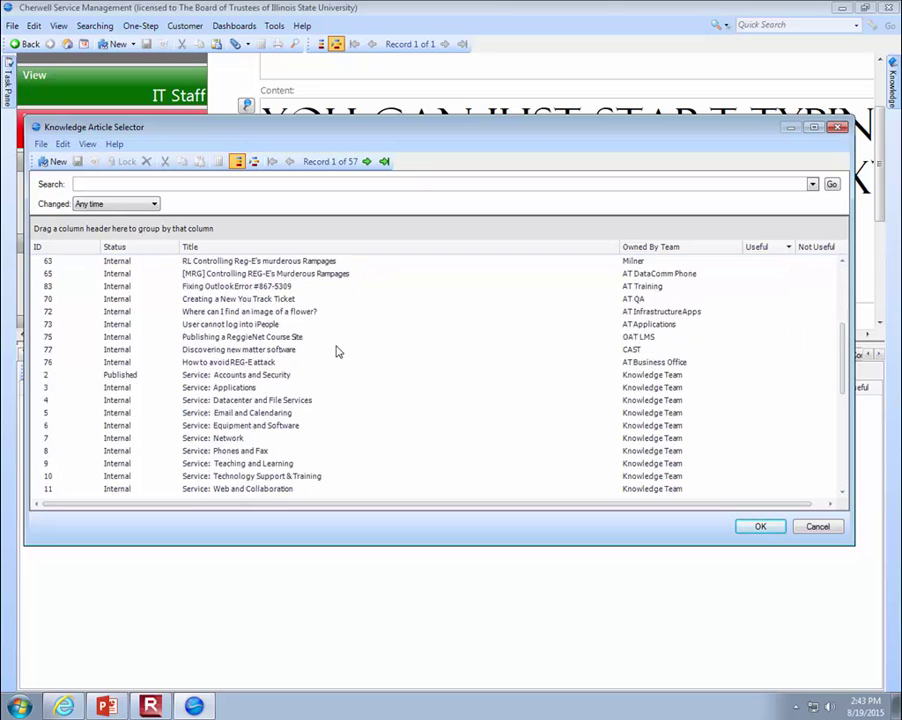
{"action": "scroll", "coordinate": [337, 350], "scroll_direction": "down", "scroll_amount": 2}
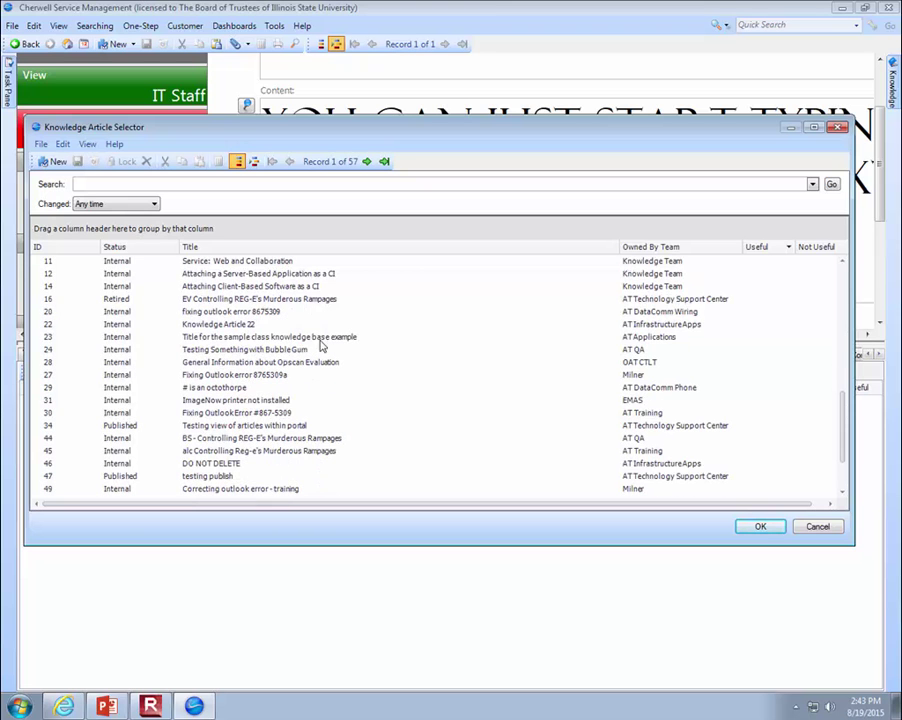
{"action": "double_click", "coordinate": [240, 311]}
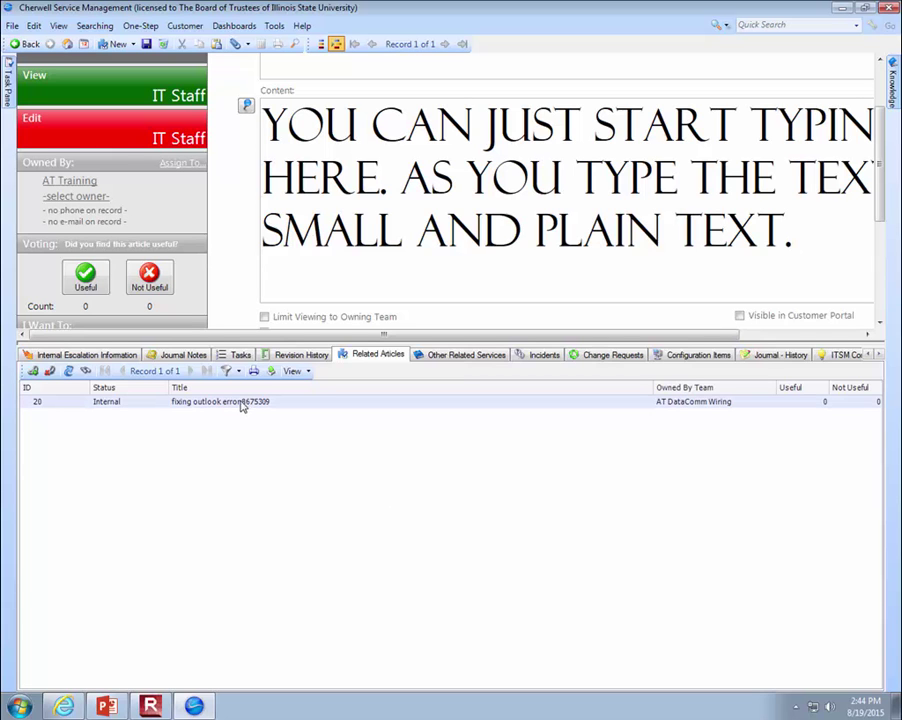
{"action": "left_click", "coordinate": [48, 374]}
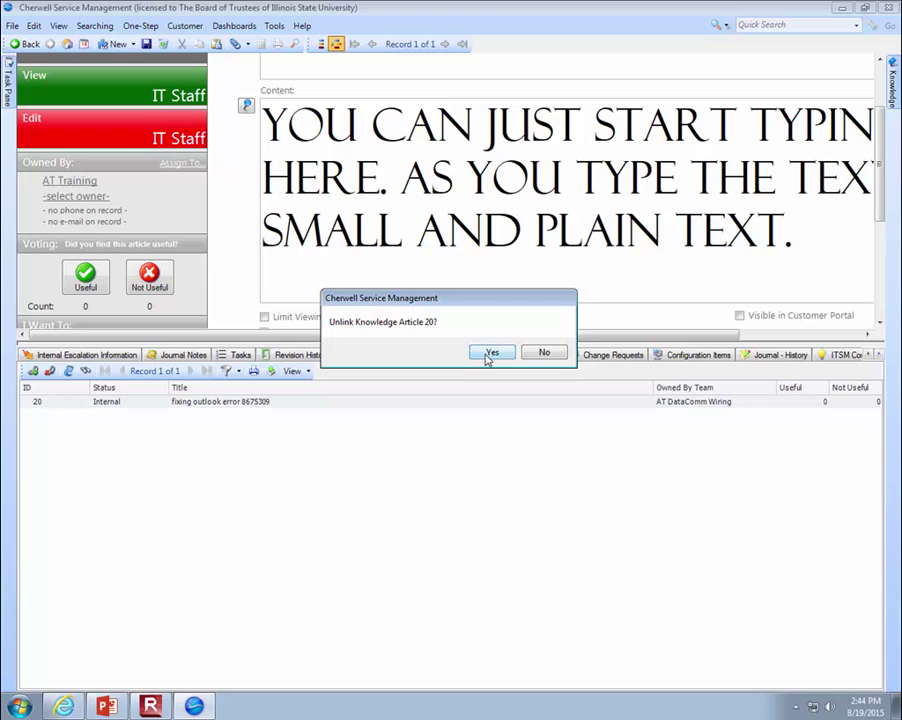
{"action": "left_click", "coordinate": [490, 354]}
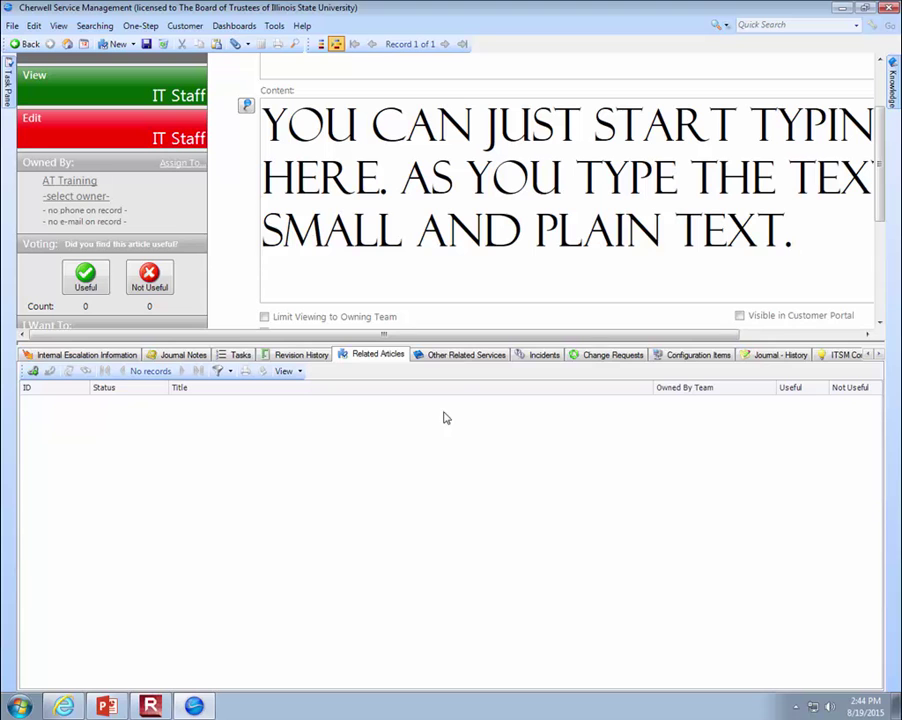
Step: Link the Applications service to the article as another related service
{"action": "left_click", "coordinate": [467, 358]}
{"action": "left_click_drag", "start_coordinate": [470, 344], "coordinate": [453, 423]}
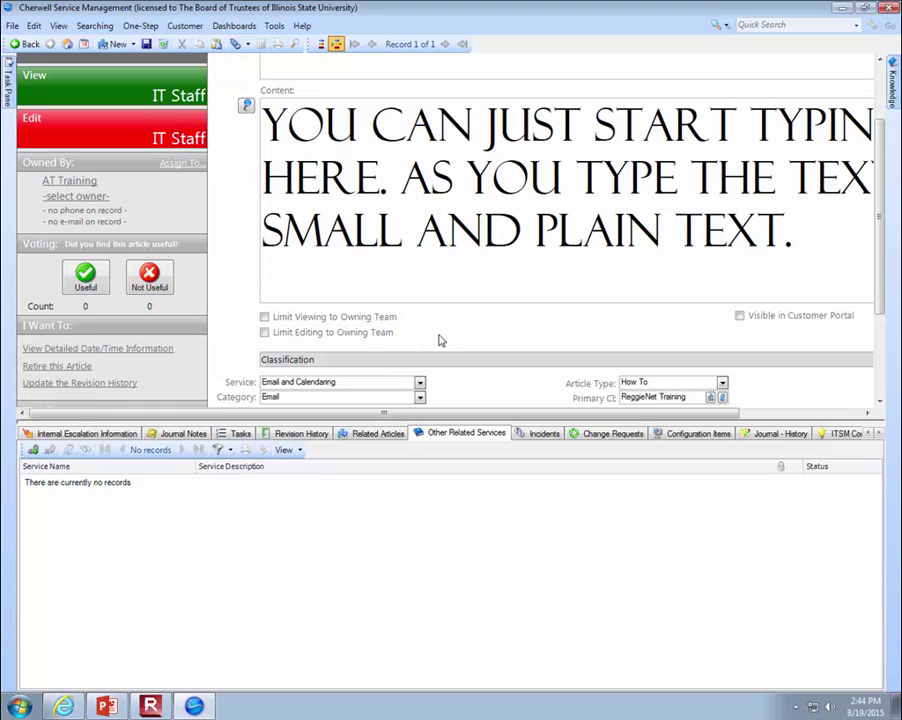
{"action": "left_click", "coordinate": [33, 451]}
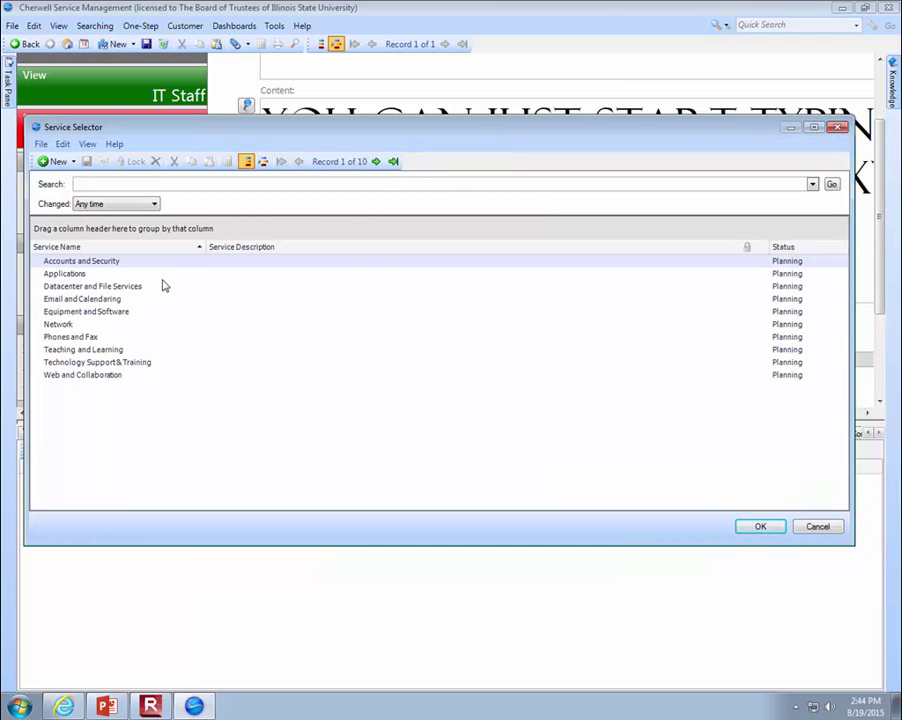
{"action": "double_click", "coordinate": [72, 275]}
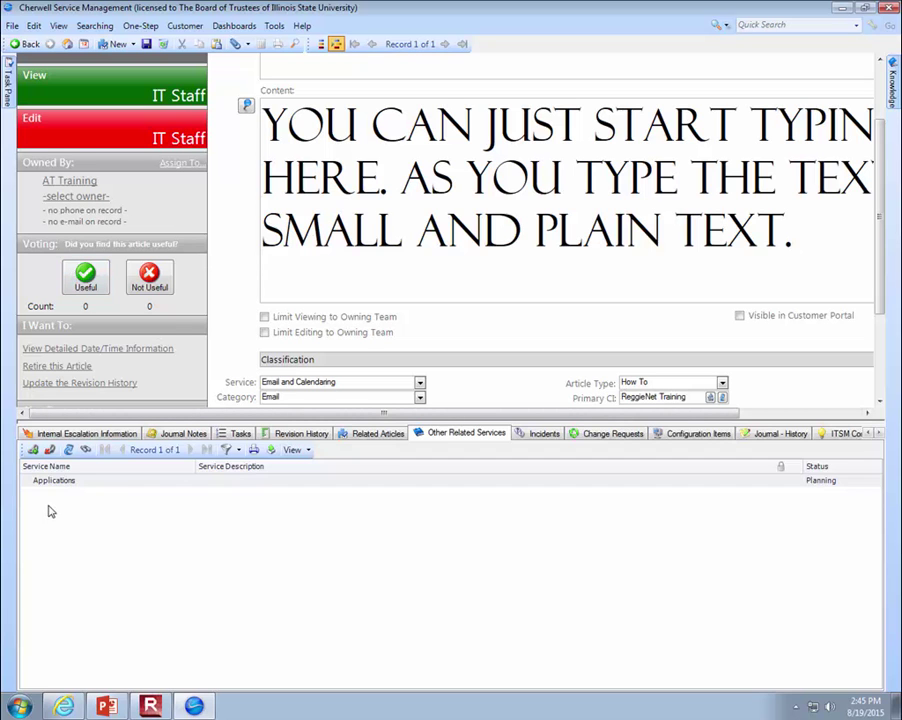
Step: Link the active incident described as "test for portal journal" to the article
{"action": "left_click", "coordinate": [546, 436]}
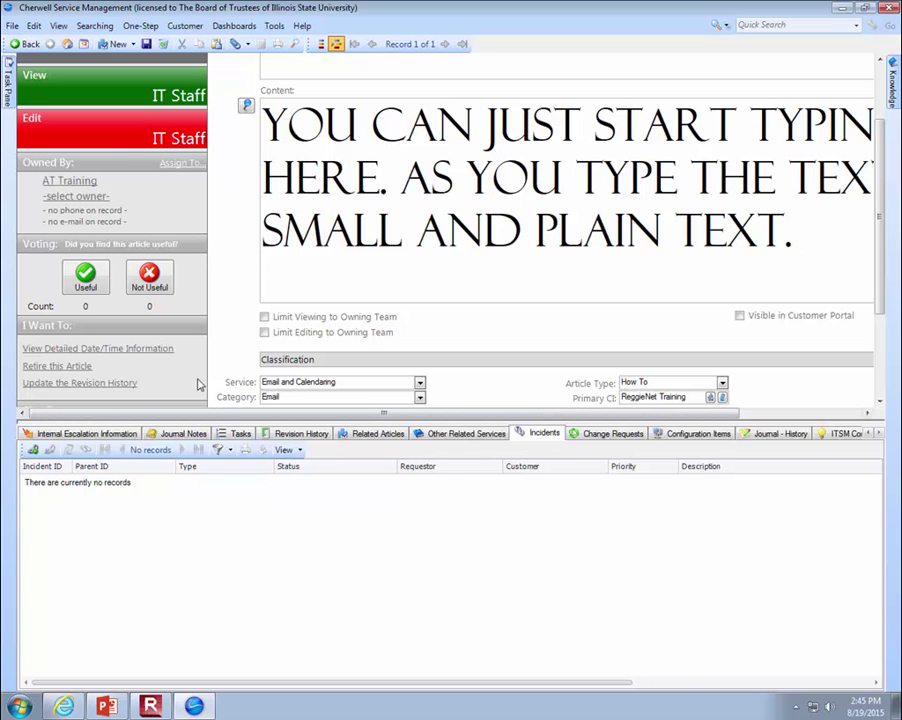
{"action": "left_click", "coordinate": [33, 451]}
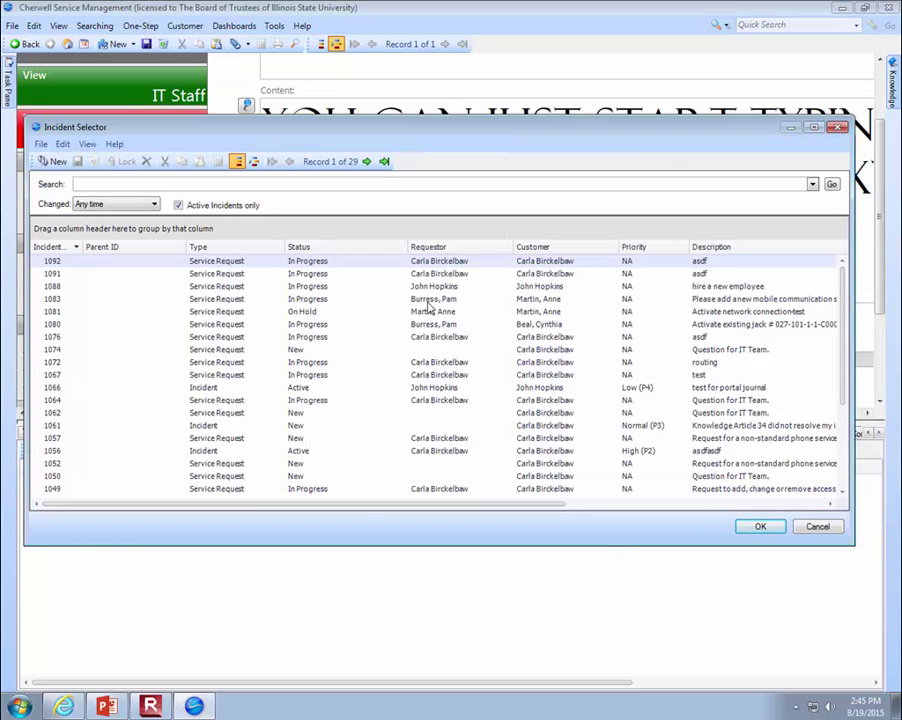
{"action": "scroll", "coordinate": [372, 316], "scroll_direction": "down", "scroll_amount": 4}
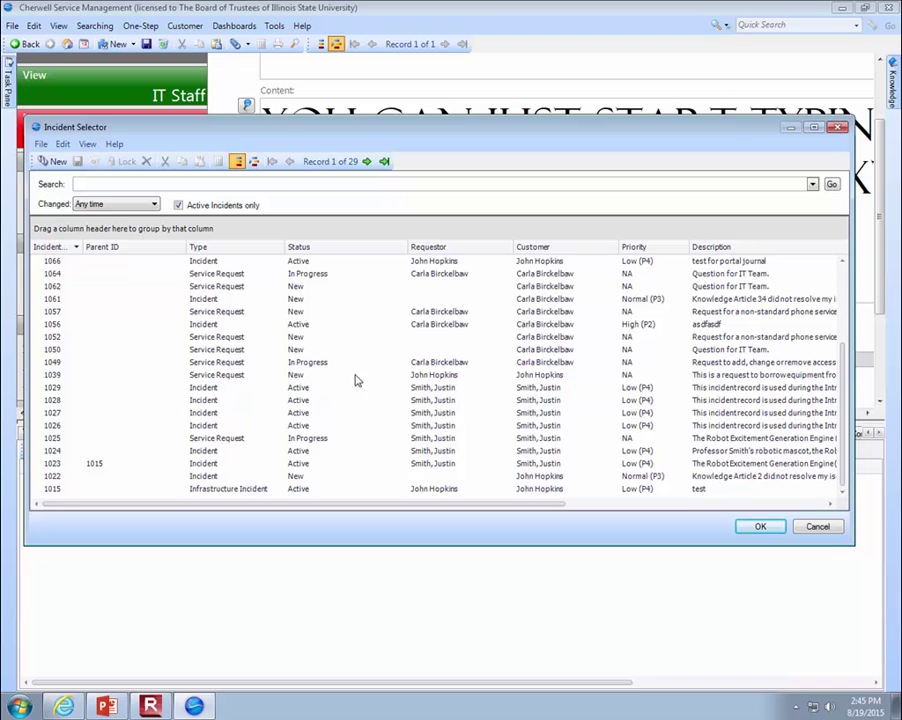
{"action": "scroll", "coordinate": [225, 387], "scroll_direction": "up", "scroll_amount": 2}
{"action": "double_click", "coordinate": [213, 338]}
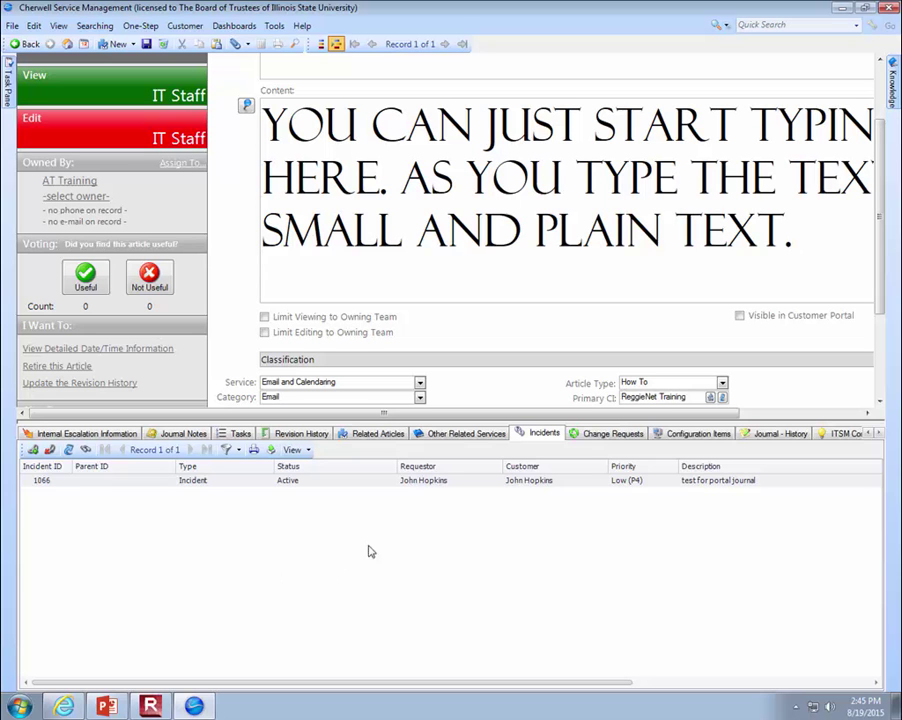
Step: Look through the article's linked change requests and configuration items
{"action": "left_click", "coordinate": [605, 434]}
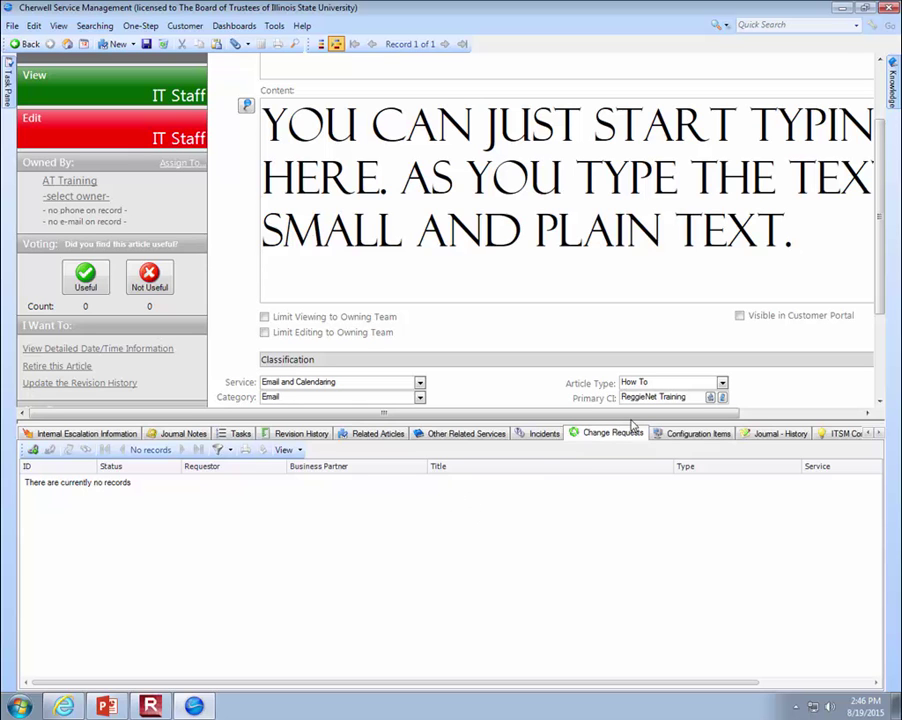
{"action": "left_click", "coordinate": [693, 434]}
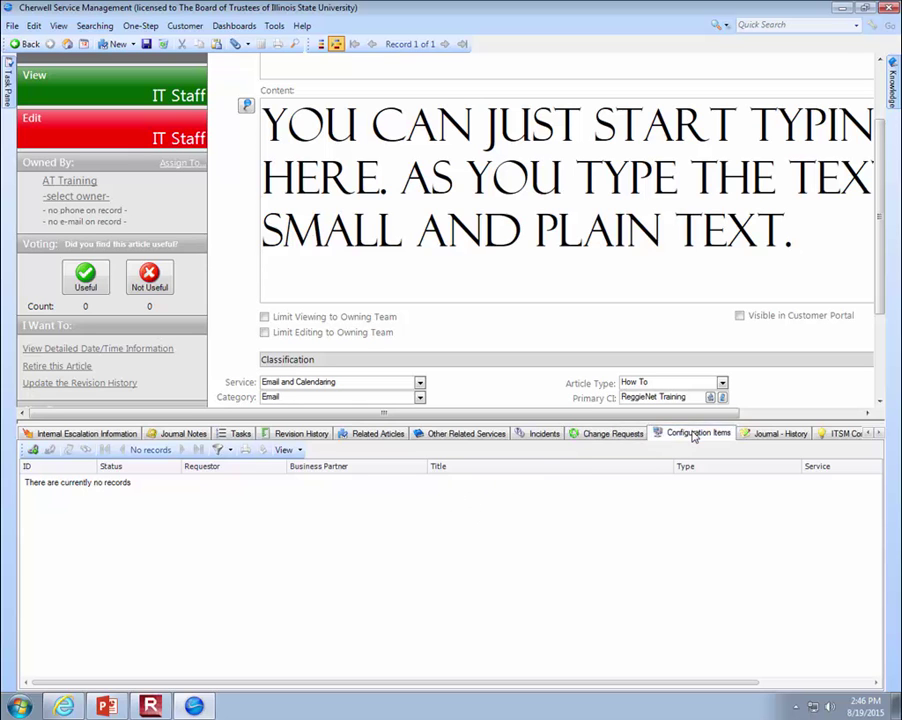
Step: Resize the related-records area to examine the article's linked configuration item, and view its linked incidents
{"action": "left_click_drag", "start_coordinate": [692, 404], "coordinate": [690, 280]}
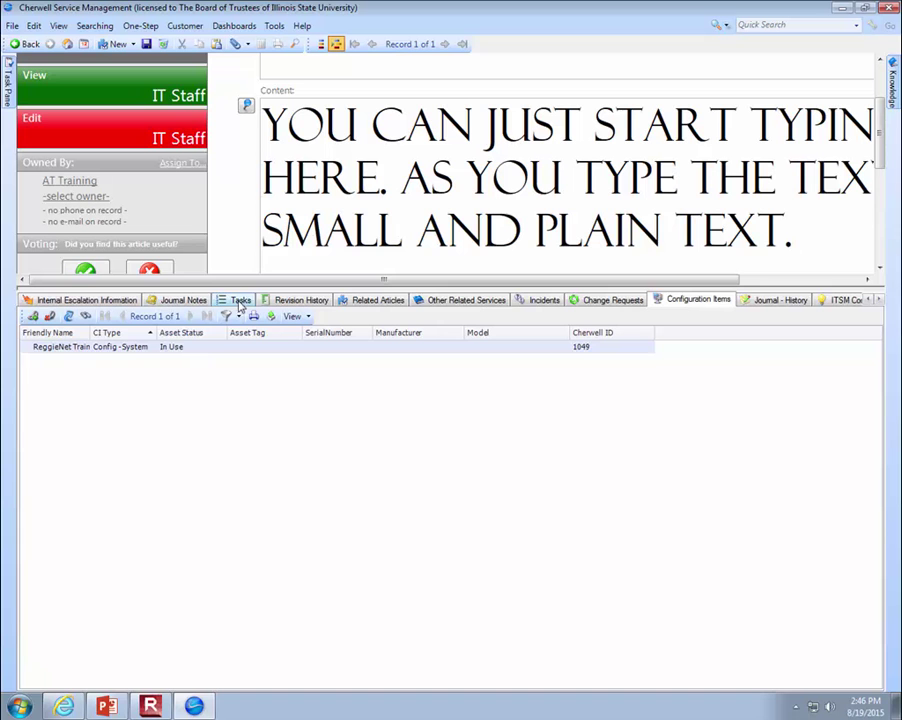
{"action": "left_click_drag", "start_coordinate": [243, 287], "coordinate": [226, 542]}
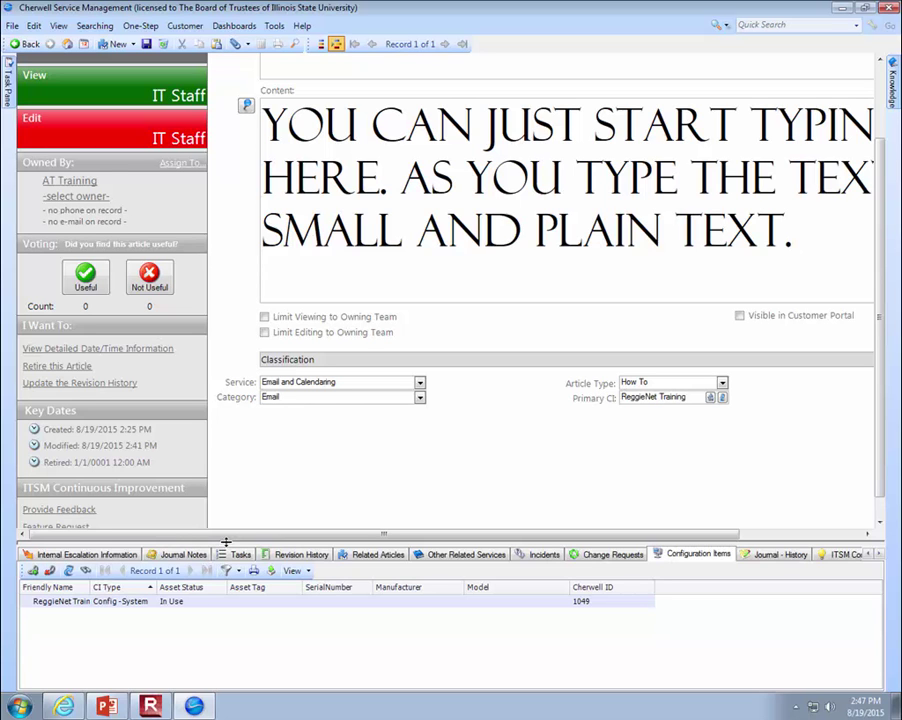
{"action": "left_click", "coordinate": [542, 555]}
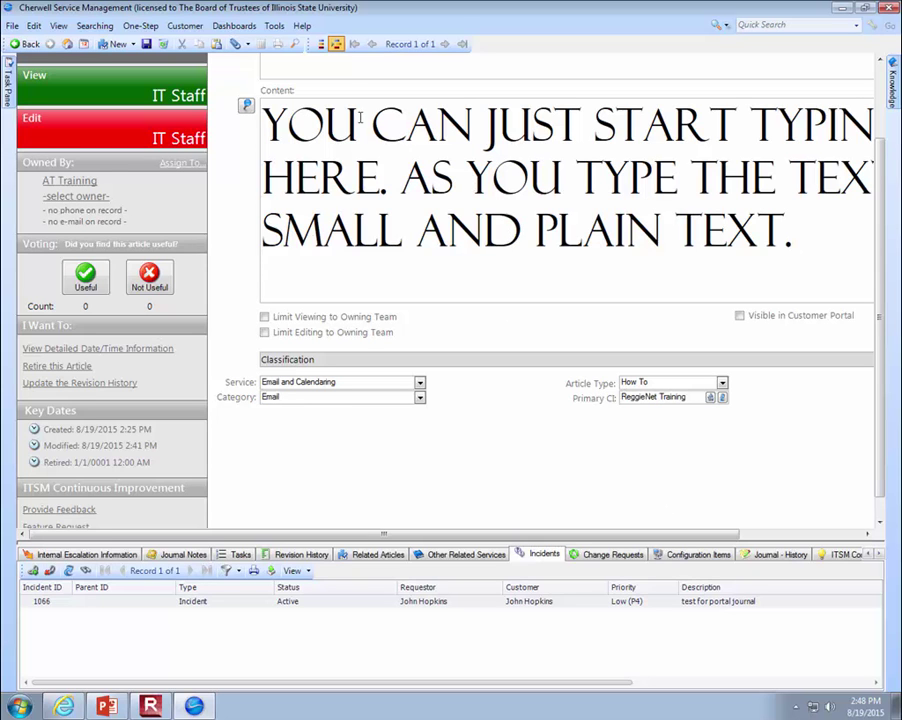
Step: Leave the article for the home dashboard without saving its changes, and open incident 1028 from the total open incidents
{"action": "left_click", "coordinate": [68, 46]}
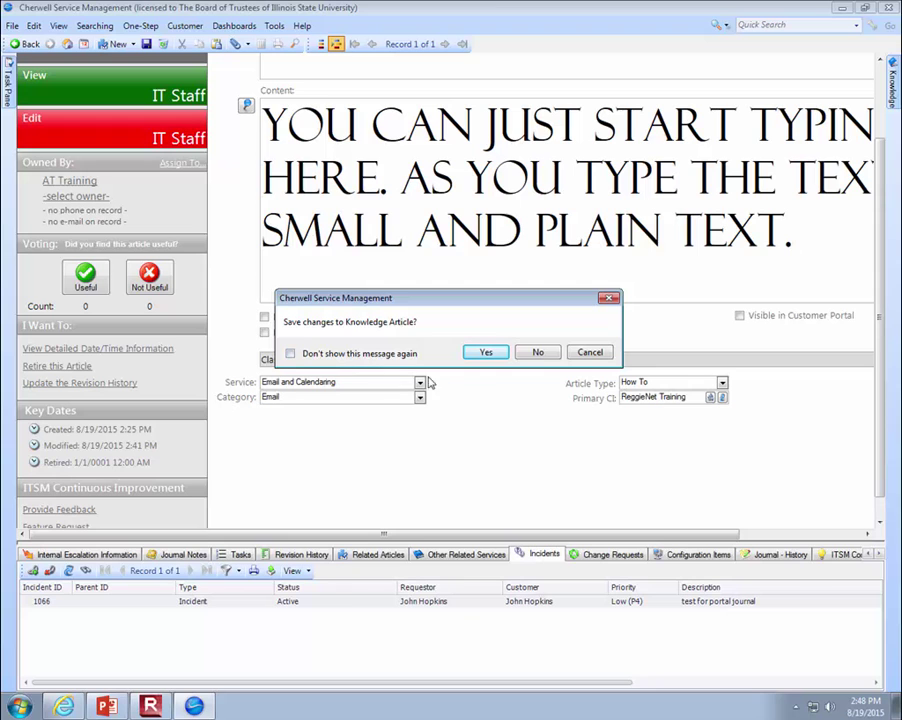
{"action": "left_click", "coordinate": [538, 353]}
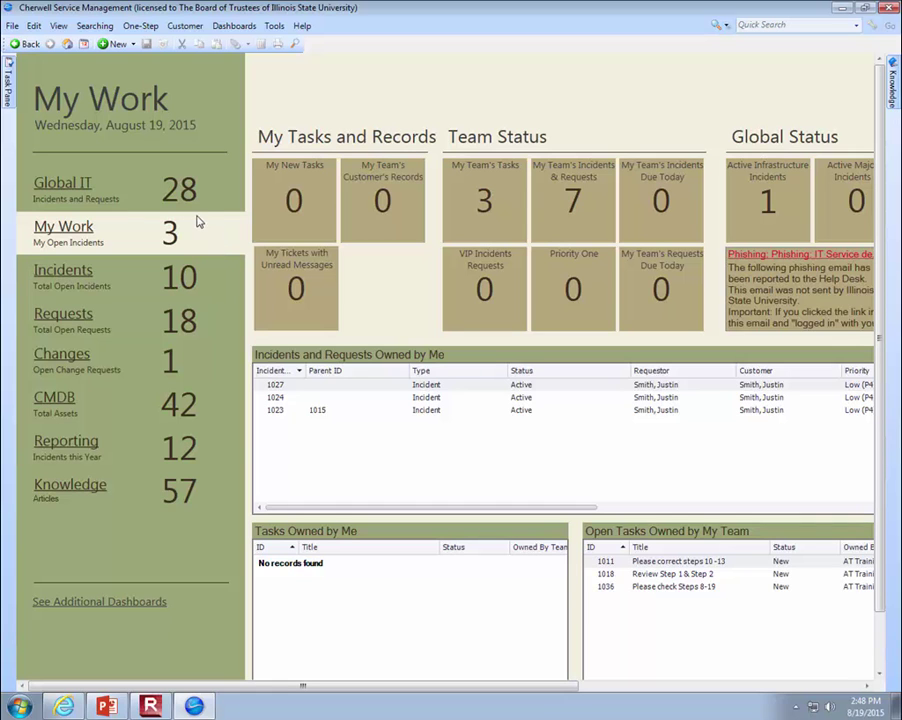
{"action": "left_click", "coordinate": [186, 284]}
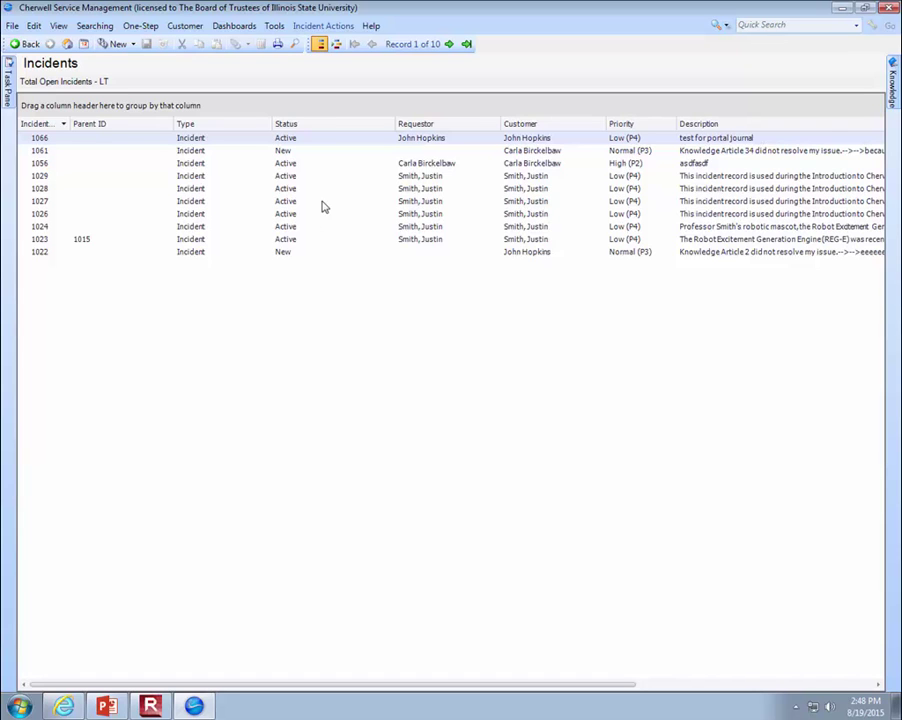
{"action": "left_click", "coordinate": [45, 177]}
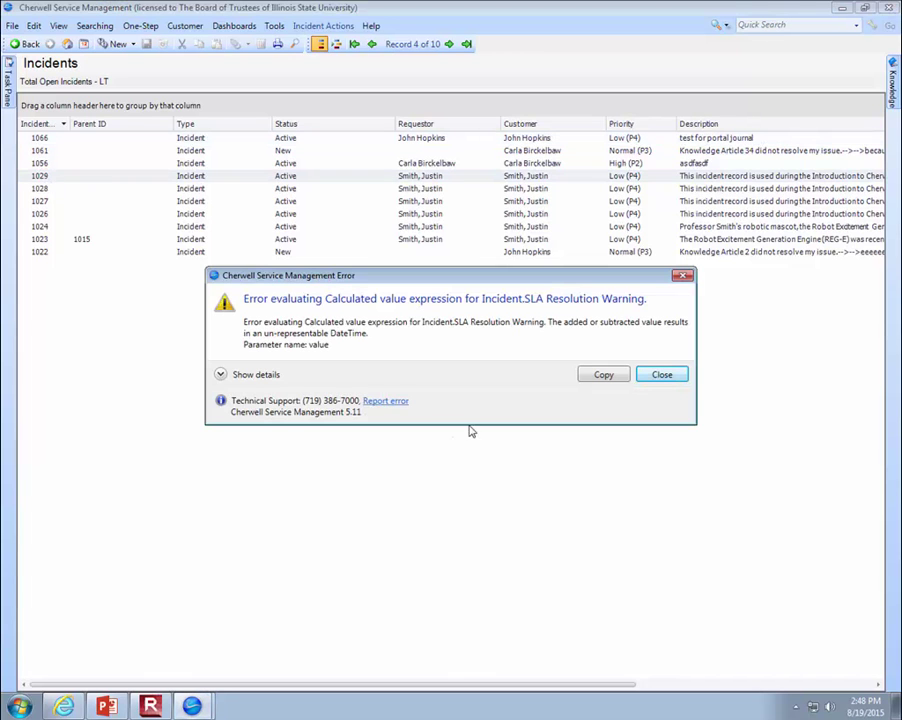
{"action": "left_click", "coordinate": [670, 375]}
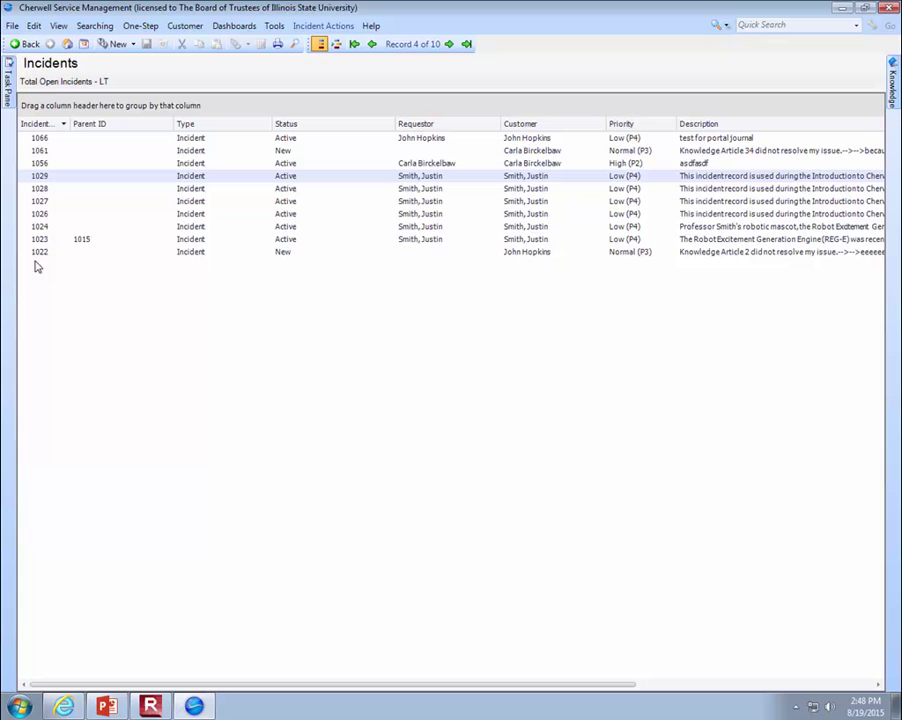
{"action": "left_click", "coordinate": [40, 188]}
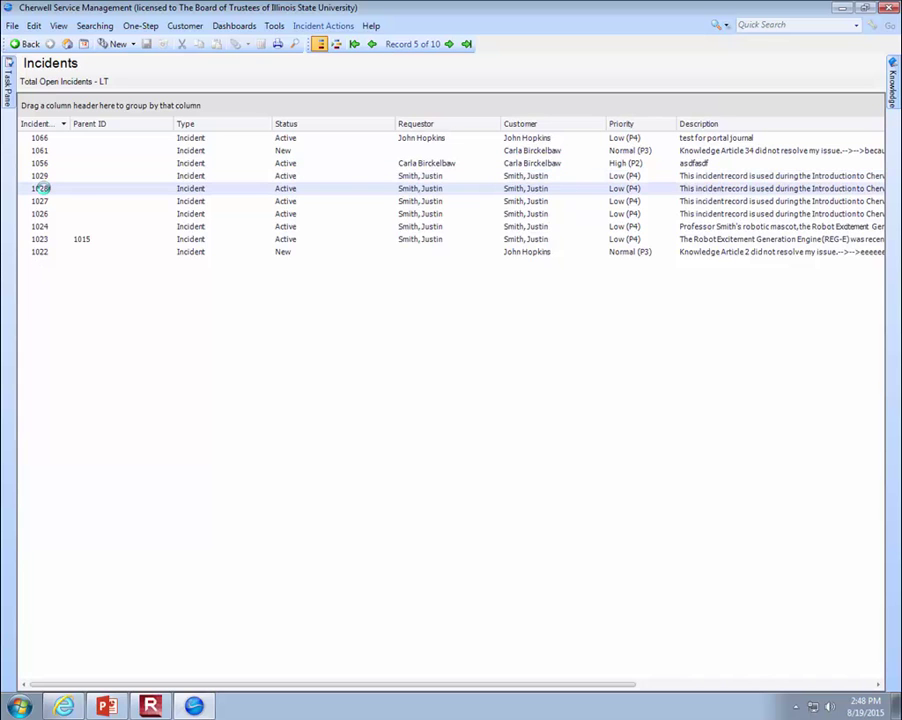
{"action": "double_click", "coordinate": [40, 188]}
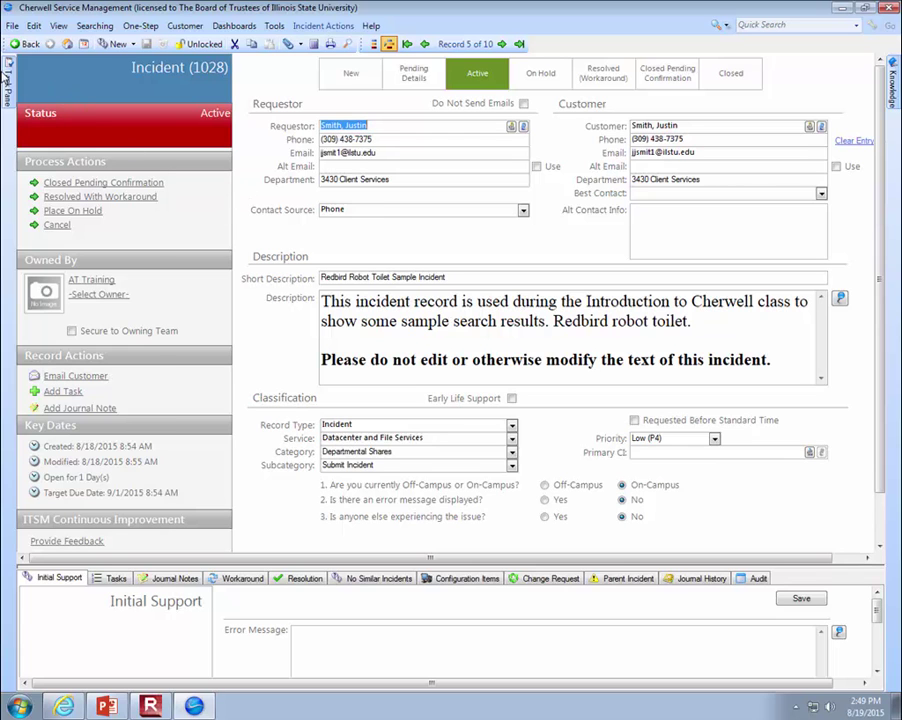
Step: Pin the Knowledge pane open beside the incident and check its entry among the view options
{"action": "left_click", "coordinate": [9, 80]}
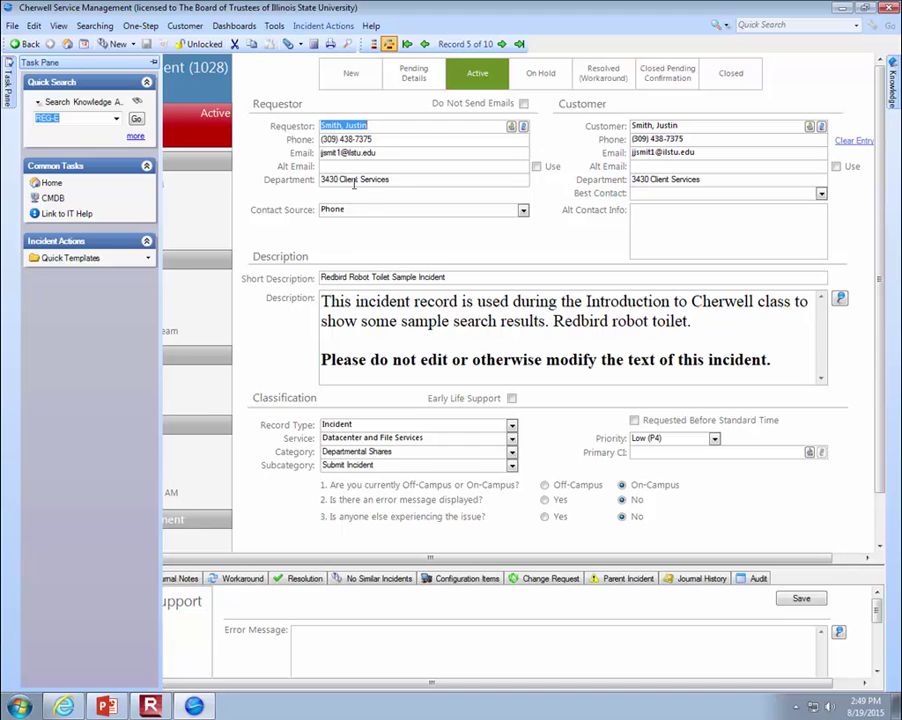
{"action": "left_click", "coordinate": [893, 85]}
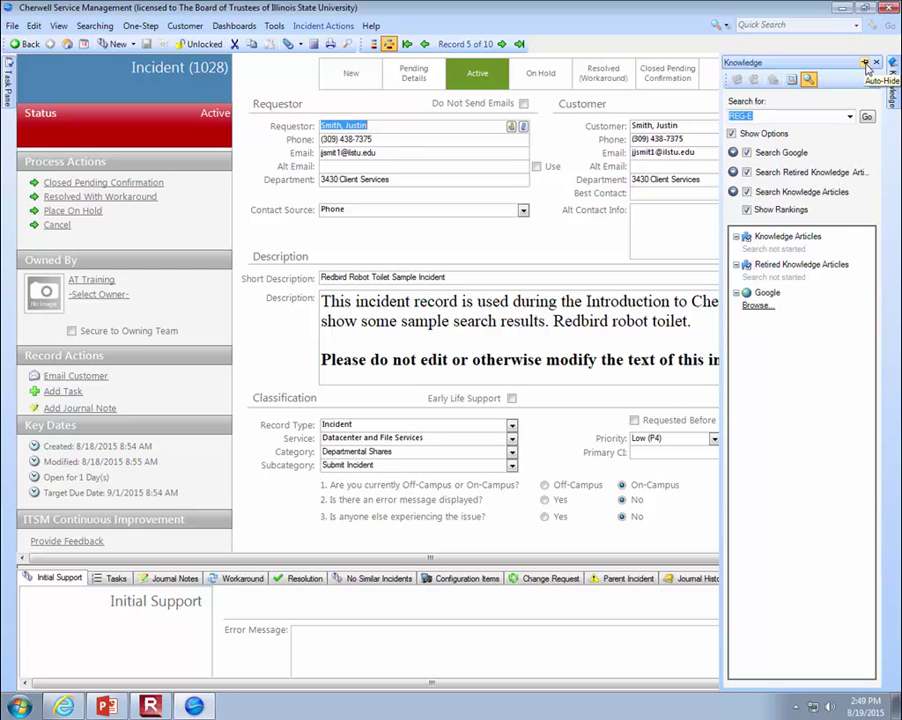
{"action": "left_click", "coordinate": [866, 64]}
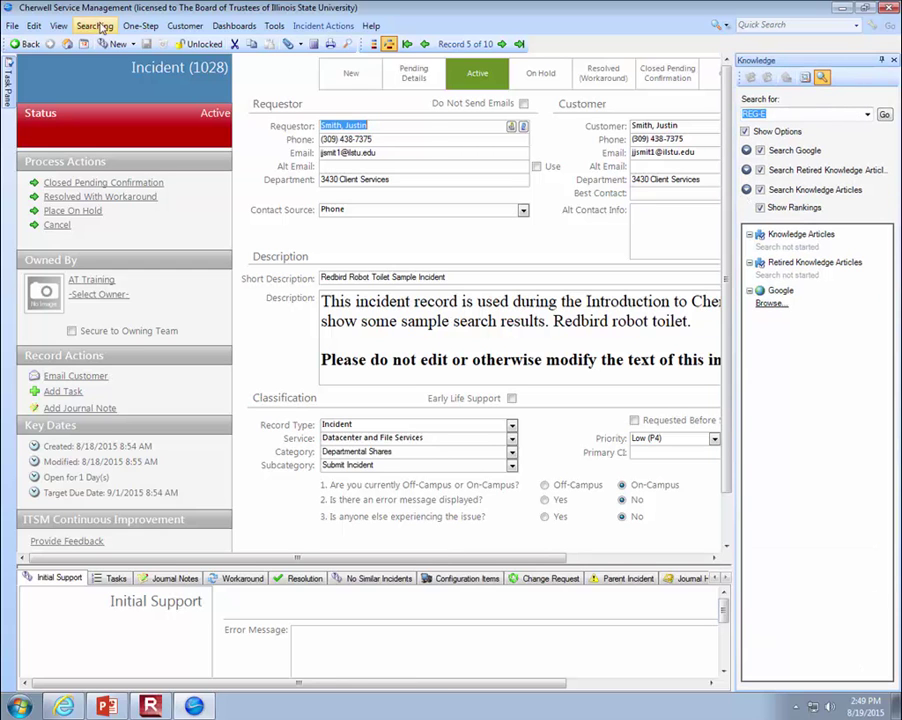
{"action": "left_click", "coordinate": [60, 26]}
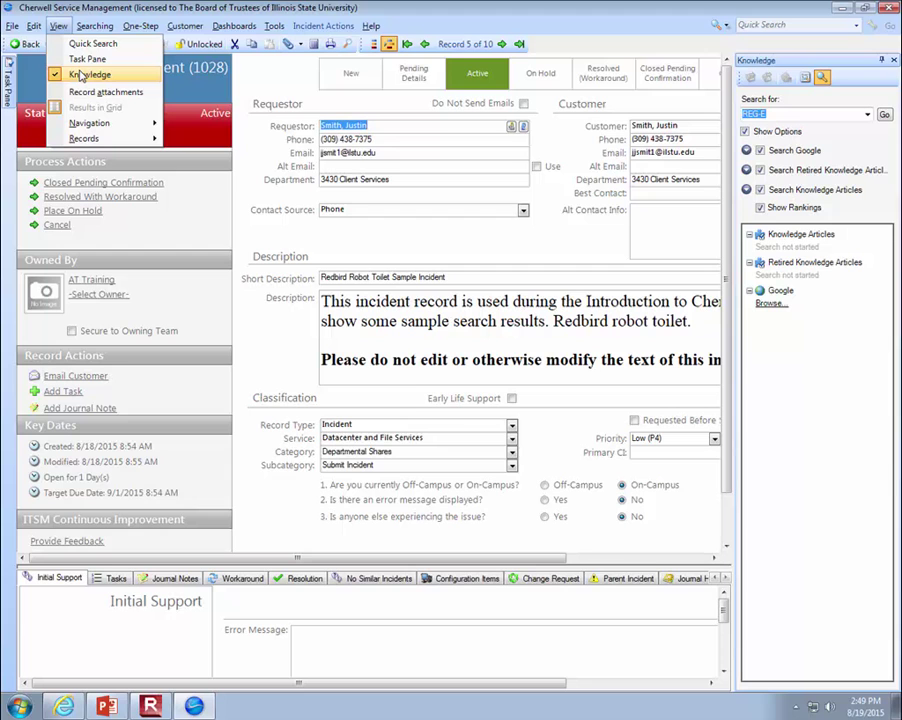
{"action": "left_click", "coordinate": [632, 142]}
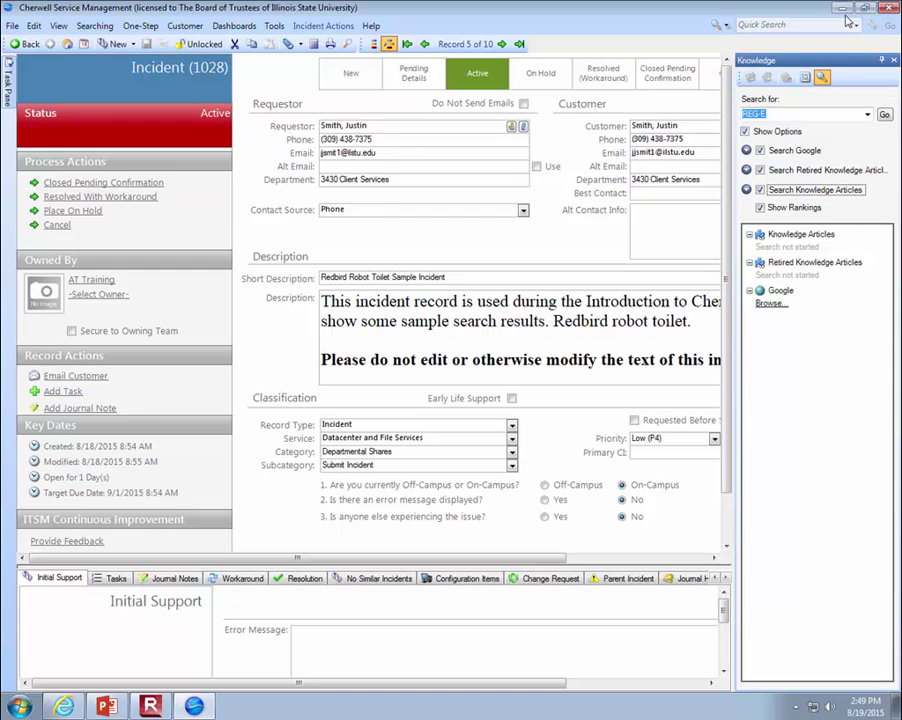
Step: Change the knowledge search to include open incidents, search for REG-E, and look through the results
{"action": "left_click", "coordinate": [805, 80]}
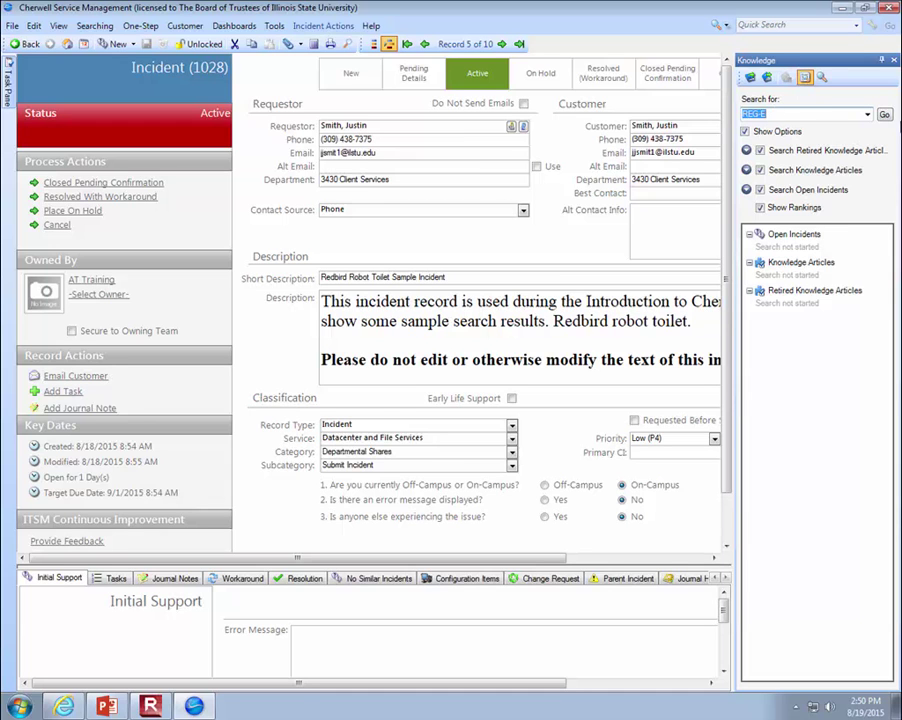
{"action": "left_click", "coordinate": [886, 116]}
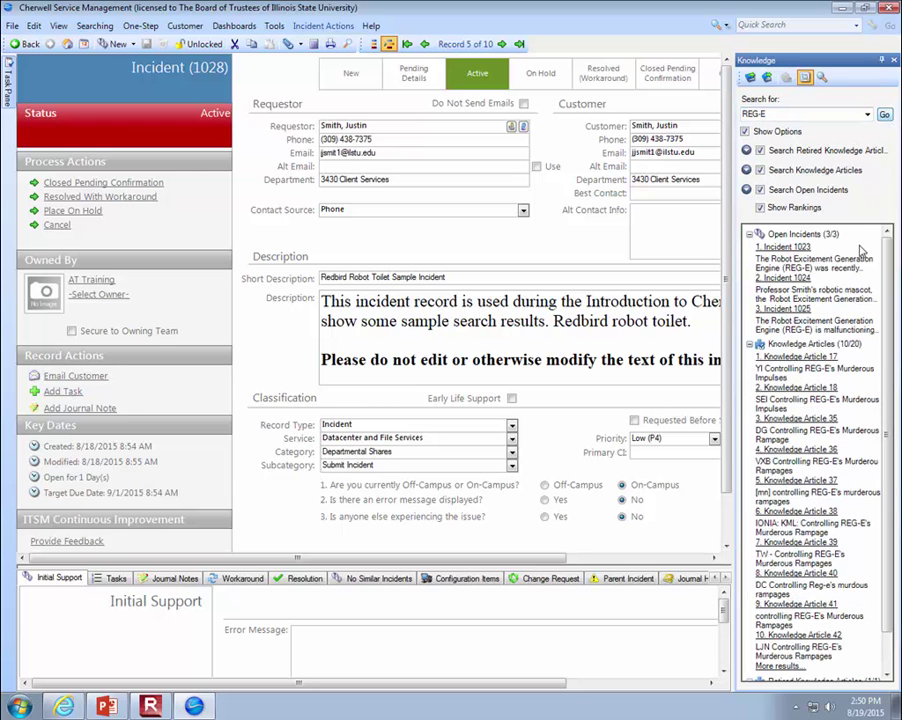
{"action": "scroll", "coordinate": [880, 265], "scroll_direction": "down", "scroll_amount": 1}
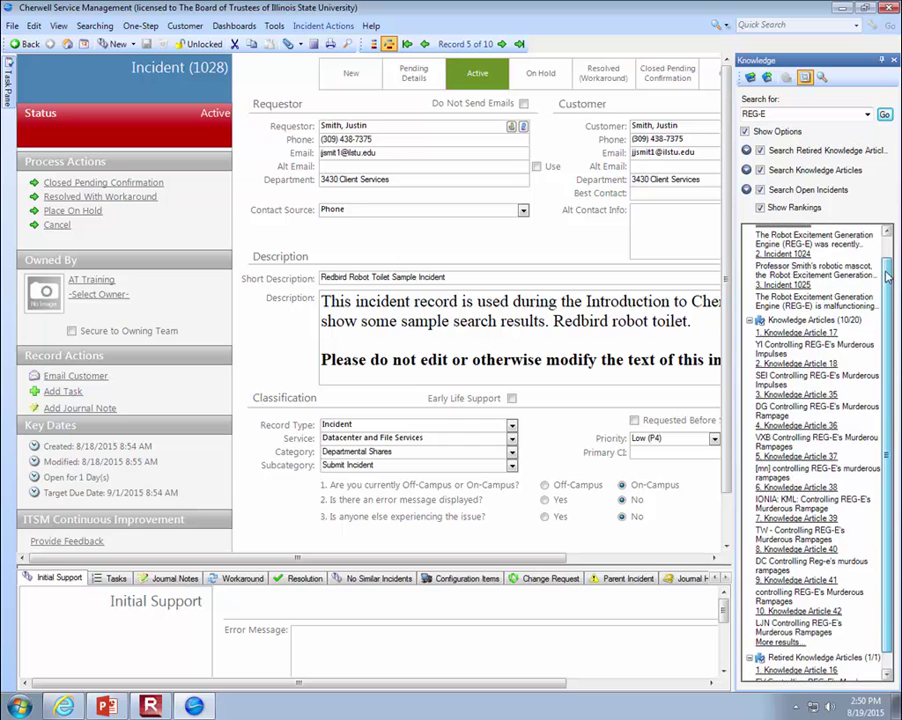
{"action": "scroll", "coordinate": [884, 268], "scroll_direction": "down", "scroll_amount": 1}
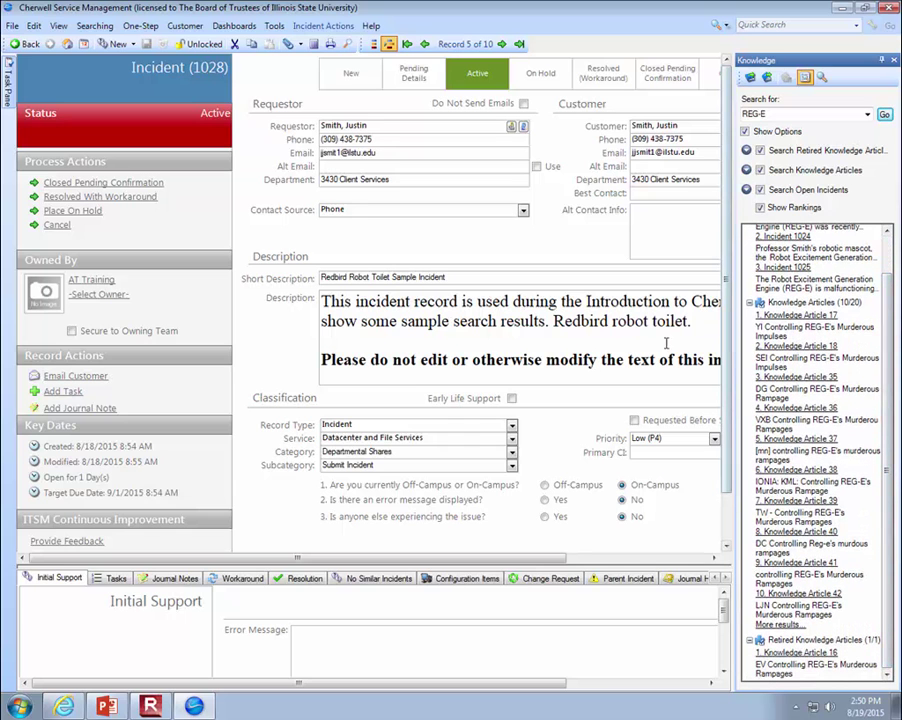
Step: Use Knowledge Article 17 as the incident's solution and bring the copied text into view in the Resolution details
{"action": "left_click", "coordinate": [807, 316]}
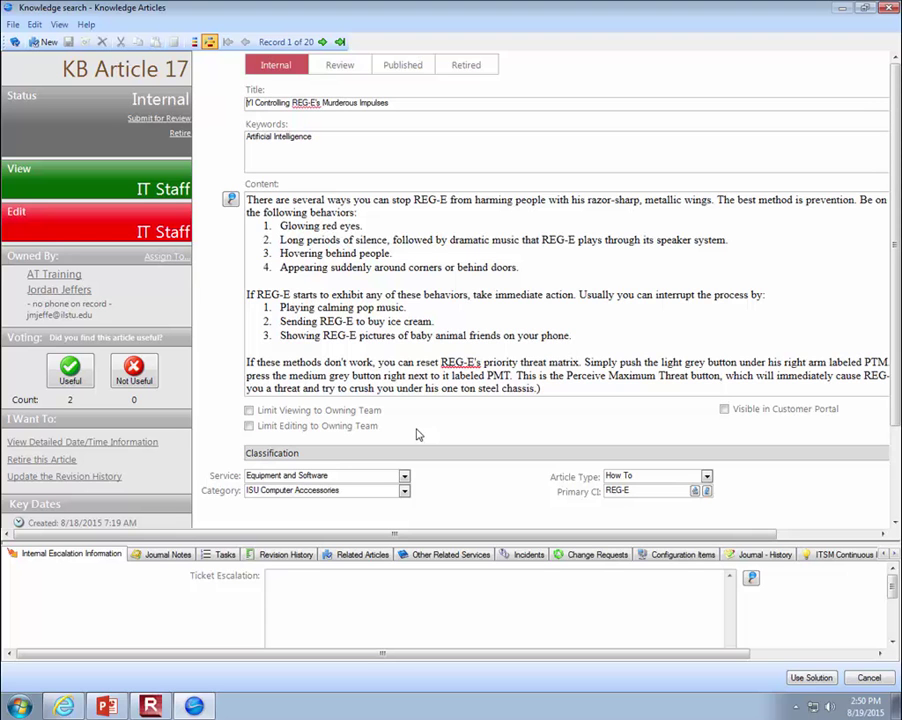
{"action": "left_click", "coordinate": [814, 677]}
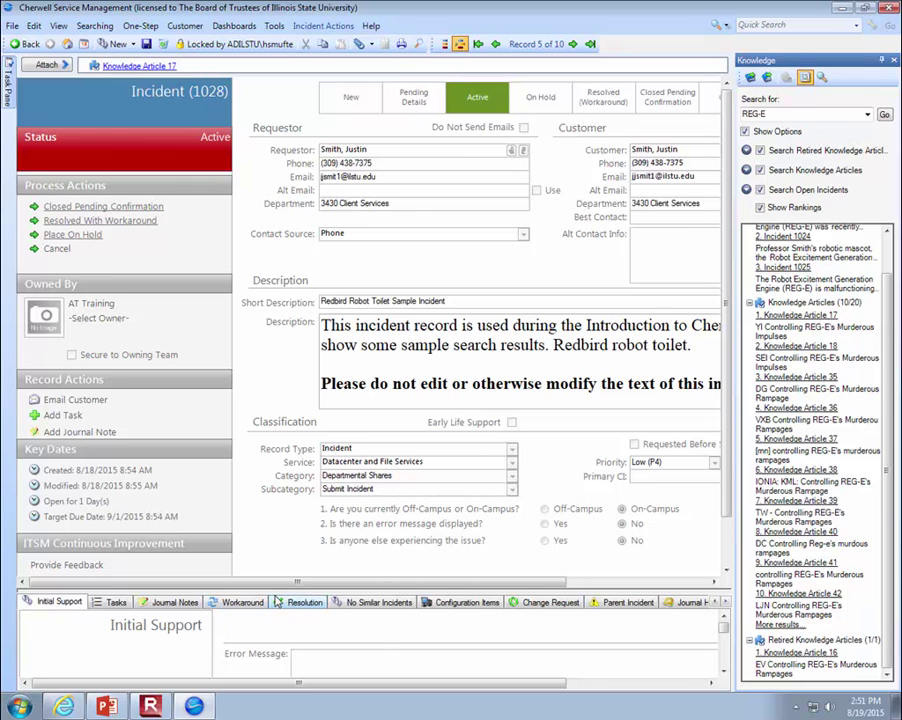
{"action": "left_click_drag", "start_coordinate": [292, 591], "coordinate": [285, 490]}
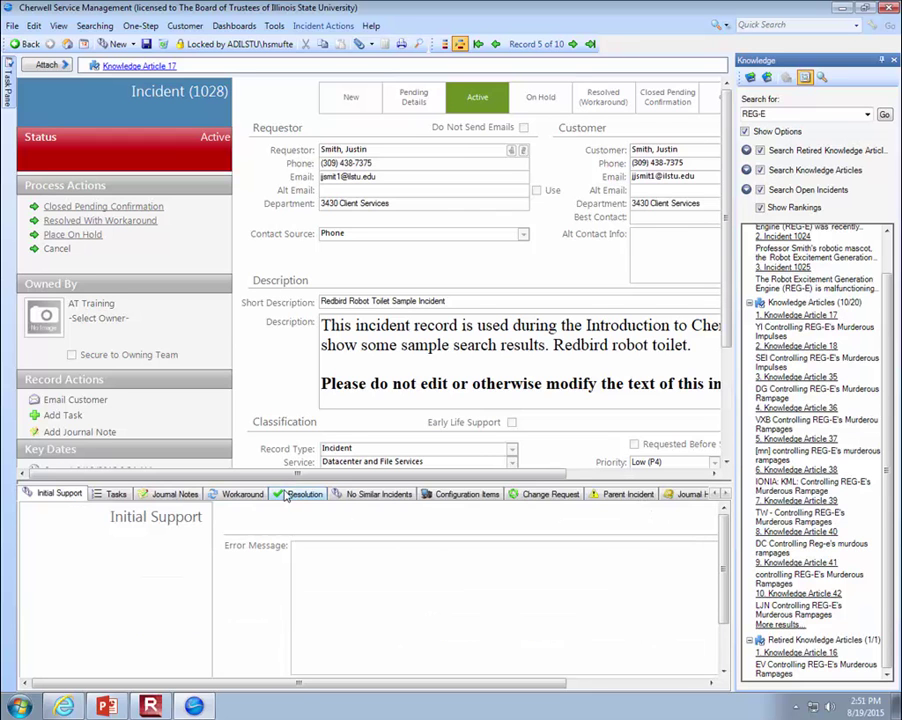
{"action": "left_click", "coordinate": [287, 496]}
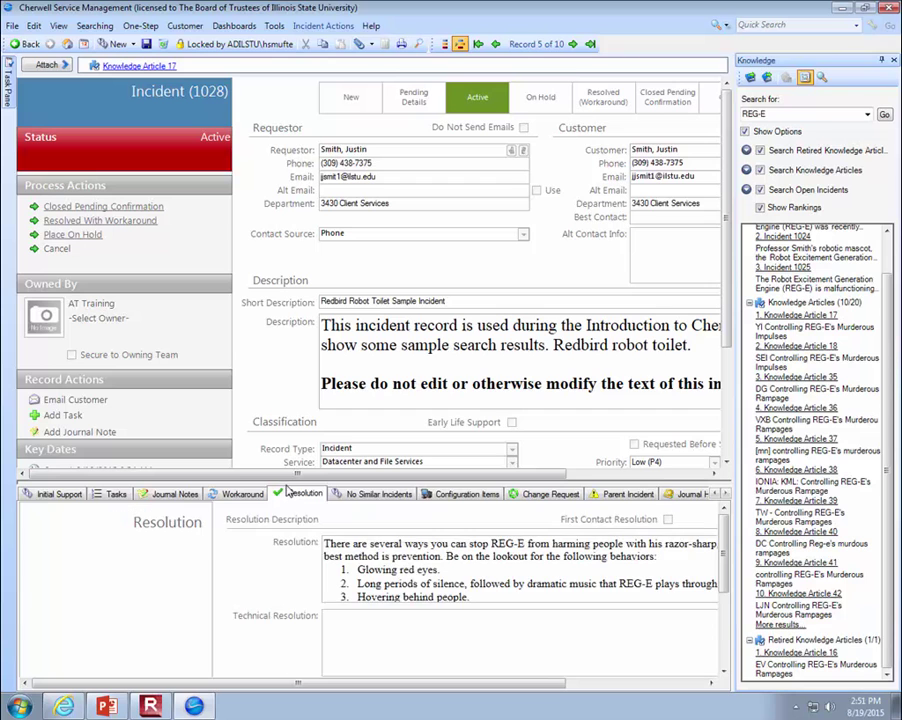
{"action": "left_click_drag", "start_coordinate": [286, 482], "coordinate": [286, 426]}
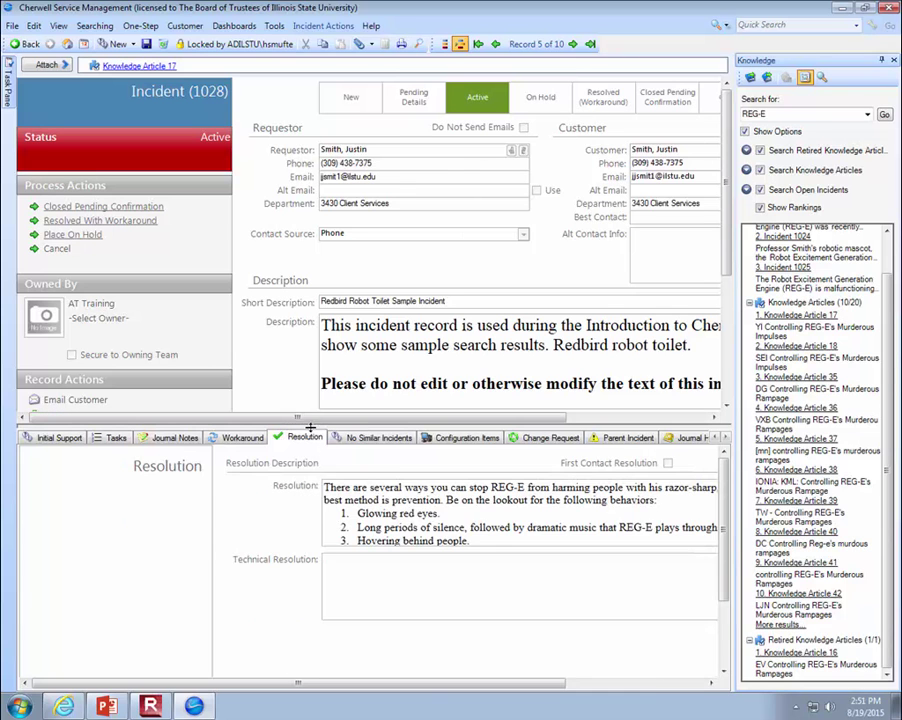
{"action": "left_click_drag", "start_coordinate": [272, 500], "coordinate": [404, 500]}
{"action": "left_click", "coordinate": [400, 514]}
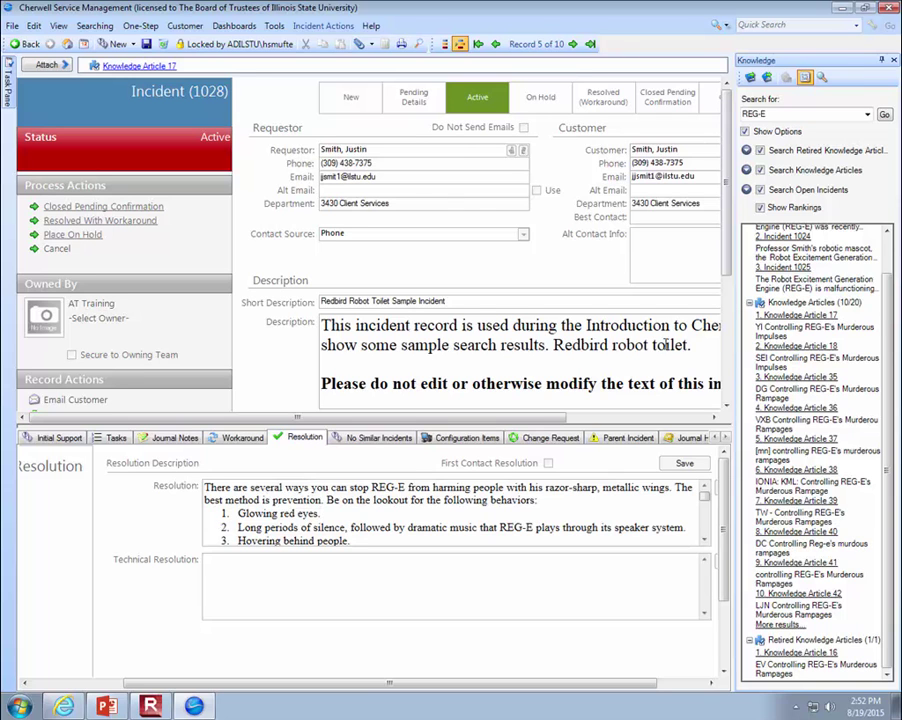
Step: Examine the actions offered for Knowledge Article 17 and read the incident's Resolution text to its end
{"action": "right_click", "coordinate": [816, 322]}
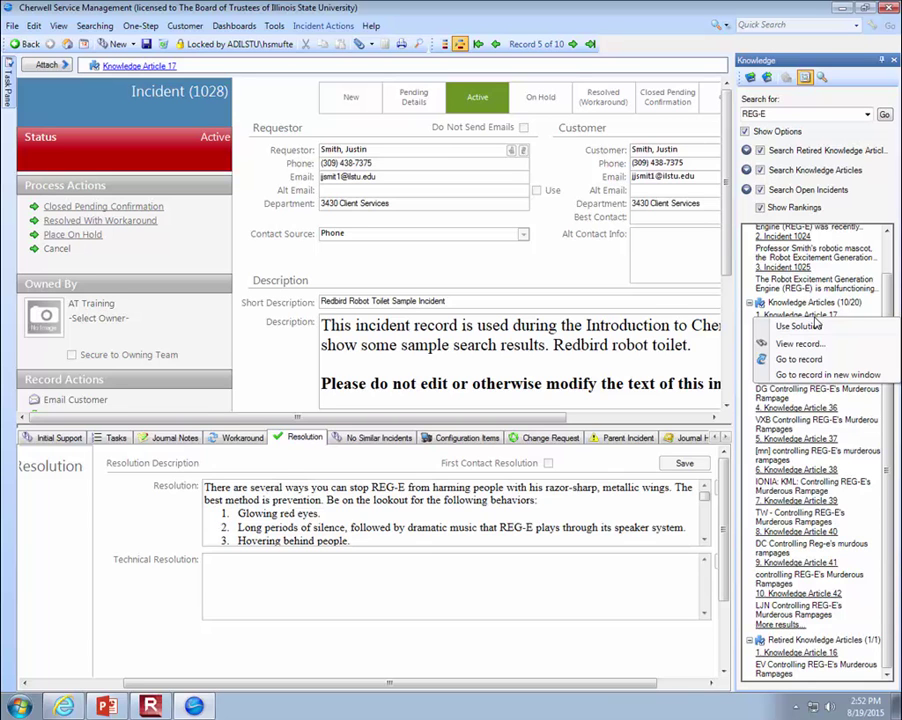
{"action": "left_click", "coordinate": [474, 632]}
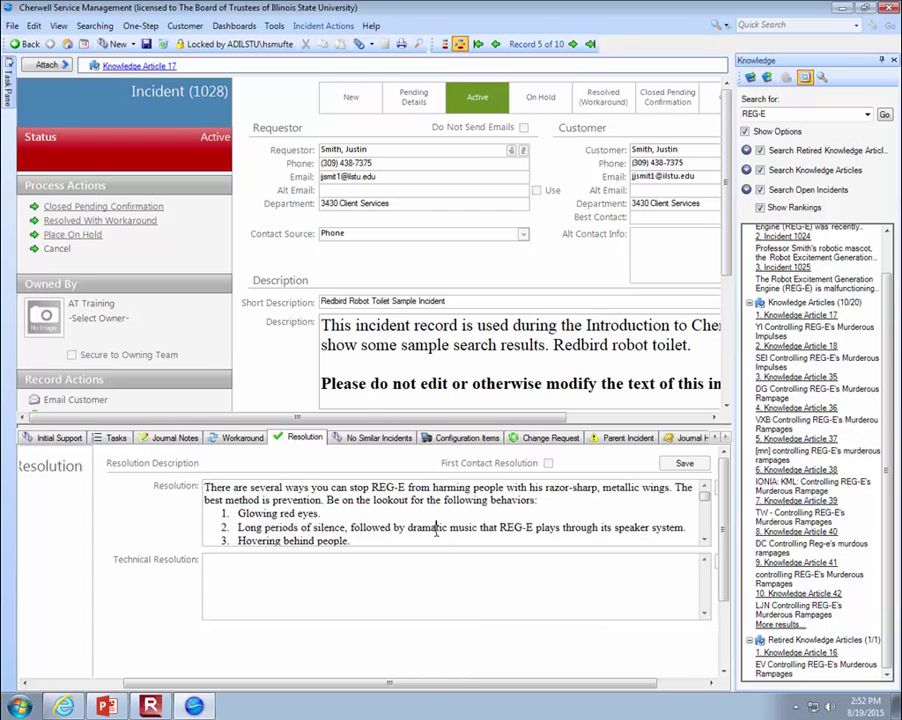
{"action": "key", "text": "ctrl+a"}
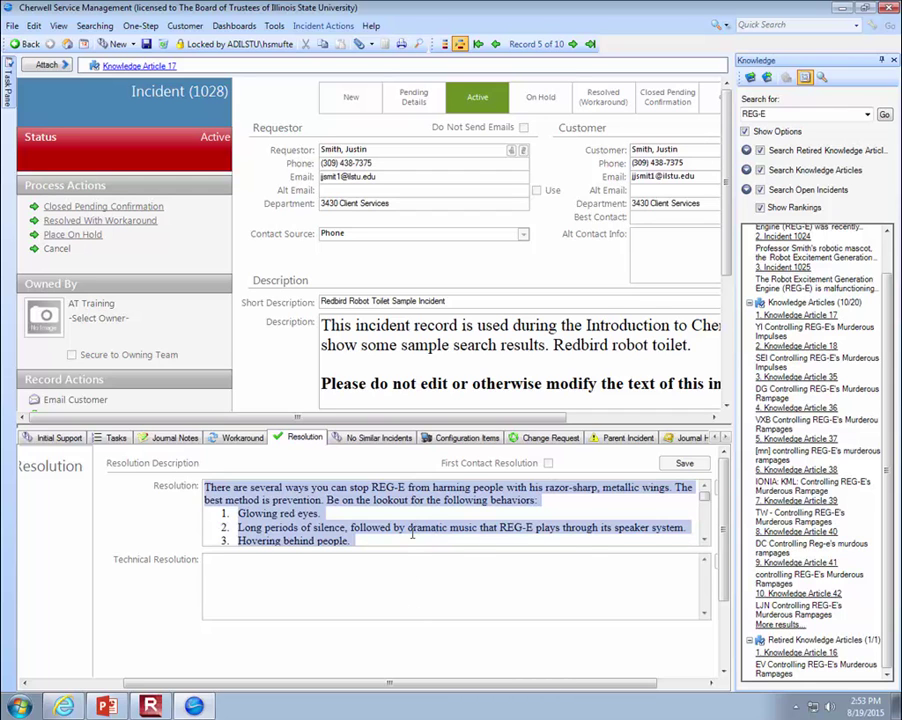
{"action": "left_click", "coordinate": [405, 528]}
{"action": "left_click_drag", "start_coordinate": [204, 487], "coordinate": [375, 652]}
{"action": "scroll", "coordinate": [469, 499], "scroll_direction": "down", "scroll_amount": 5}
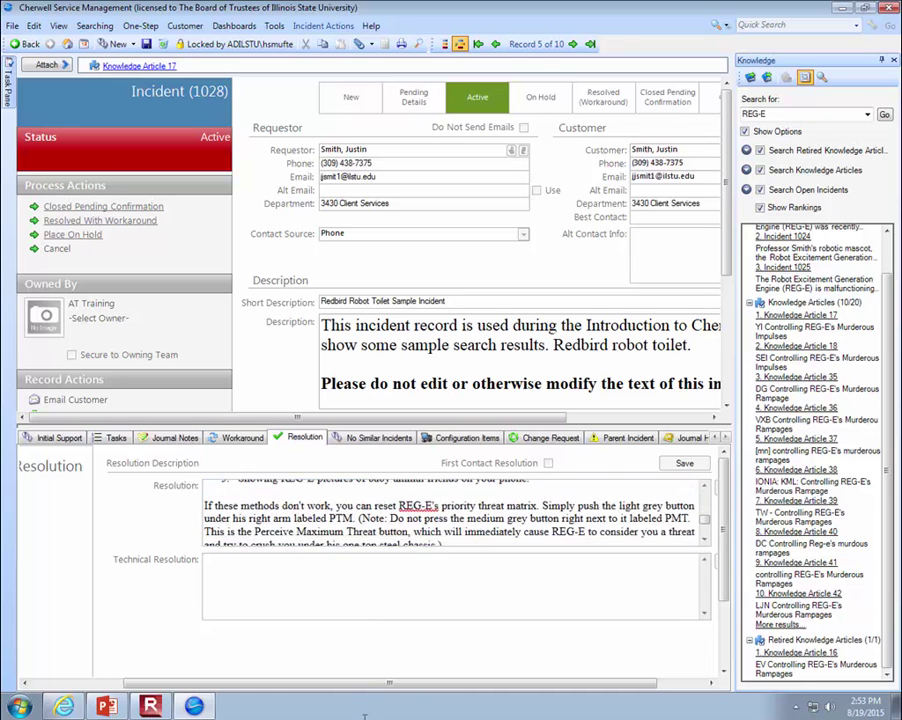
{"action": "left_click_drag", "start_coordinate": [469, 499], "coordinate": [415, 532]}
{"action": "left_click", "coordinate": [388, 590]}
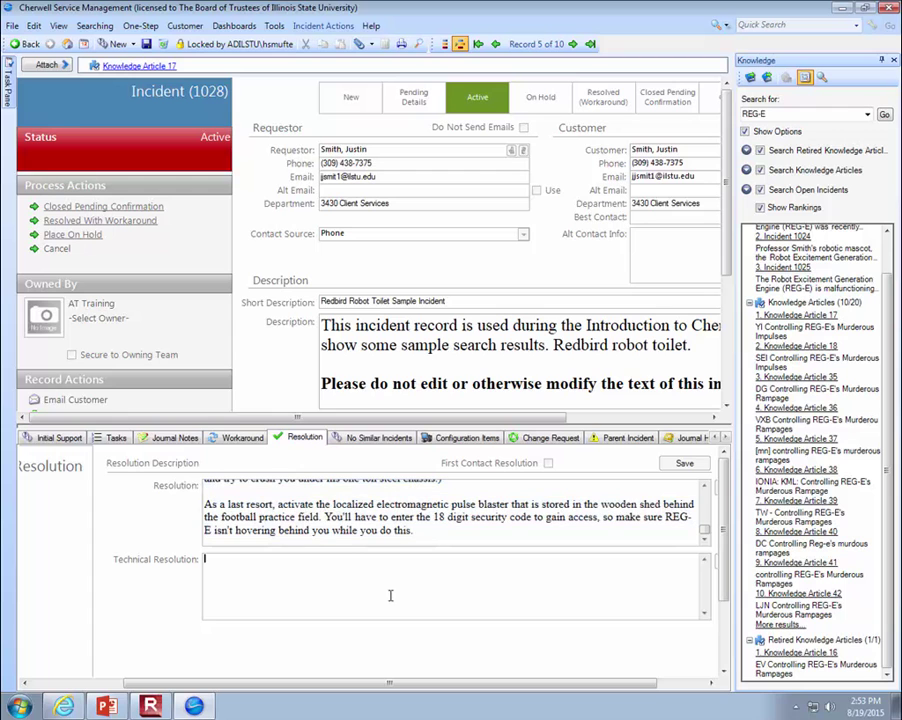
{"action": "left_click", "coordinate": [622, 684]}
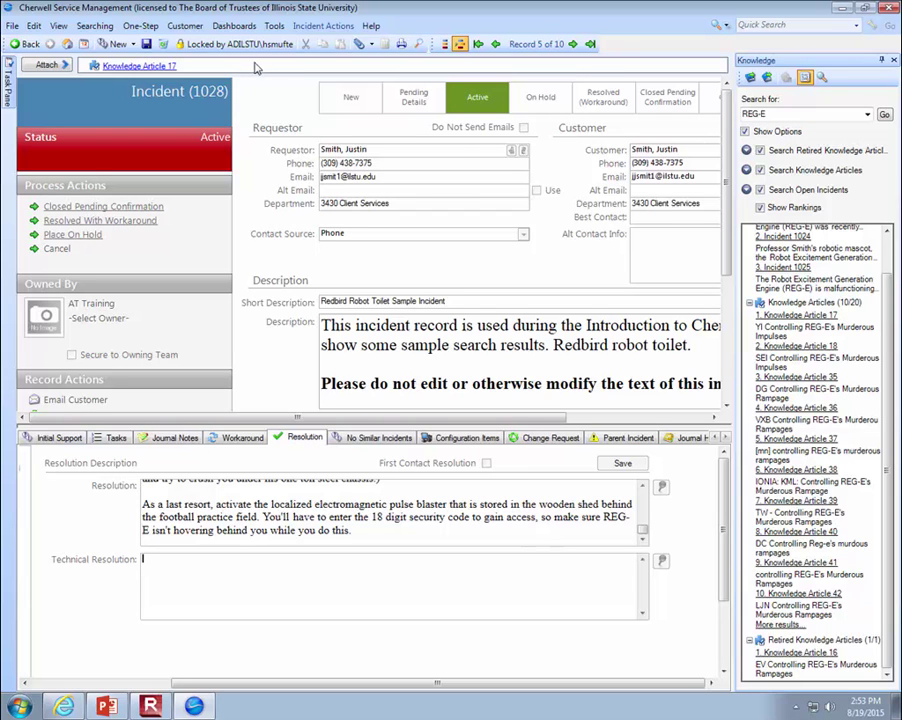
Step: Take over the incident's record lock and move the entire Resolution text into the Technical Resolution field
{"action": "mouse_move", "coordinate": [273, 51]}
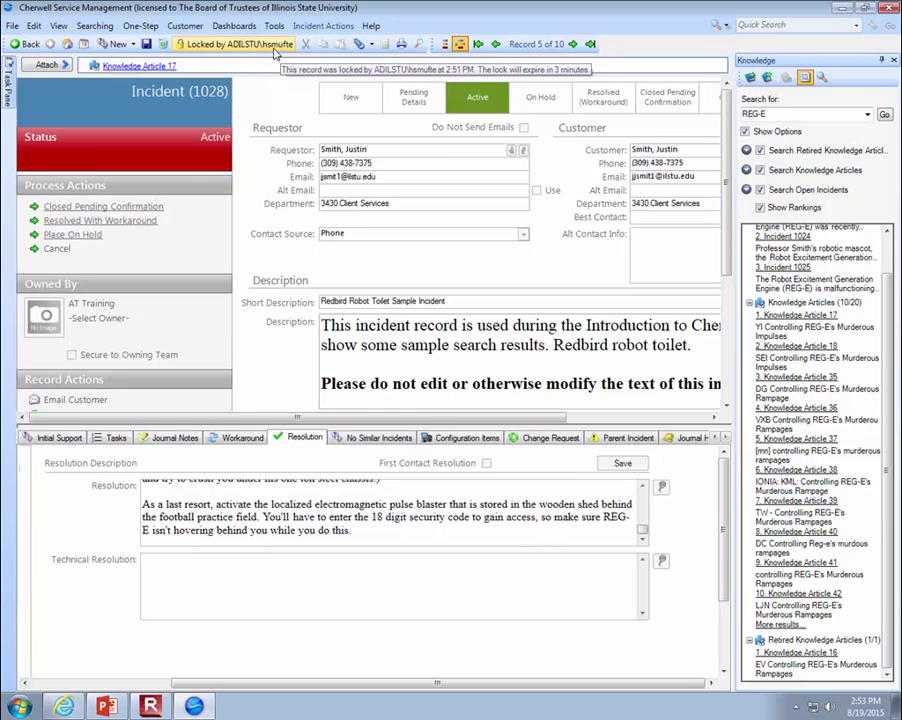
{"action": "left_click", "coordinate": [274, 48]}
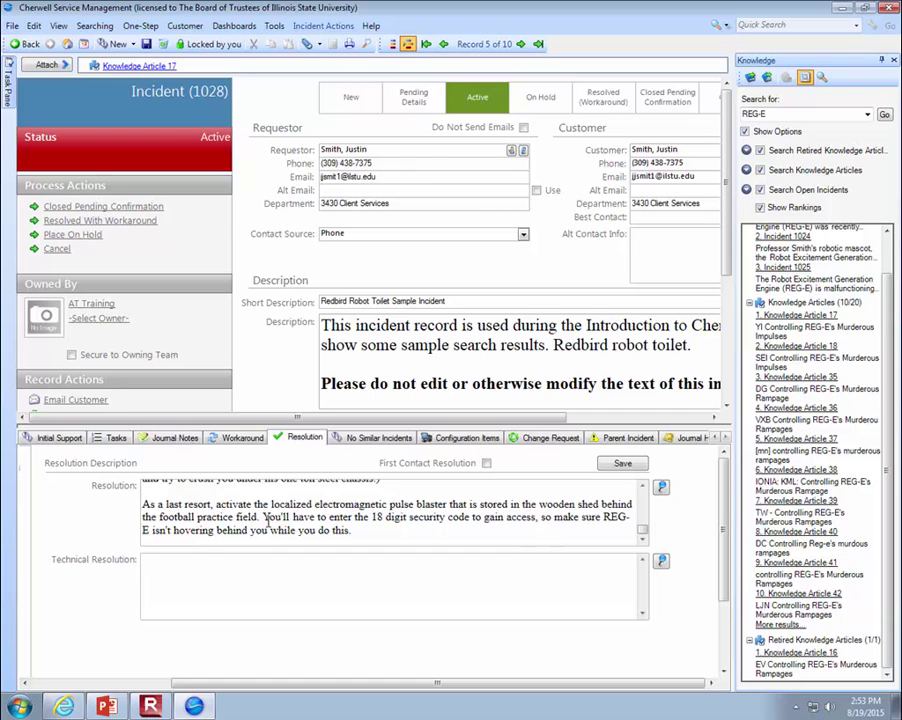
{"action": "key", "text": "ctrl+a"}
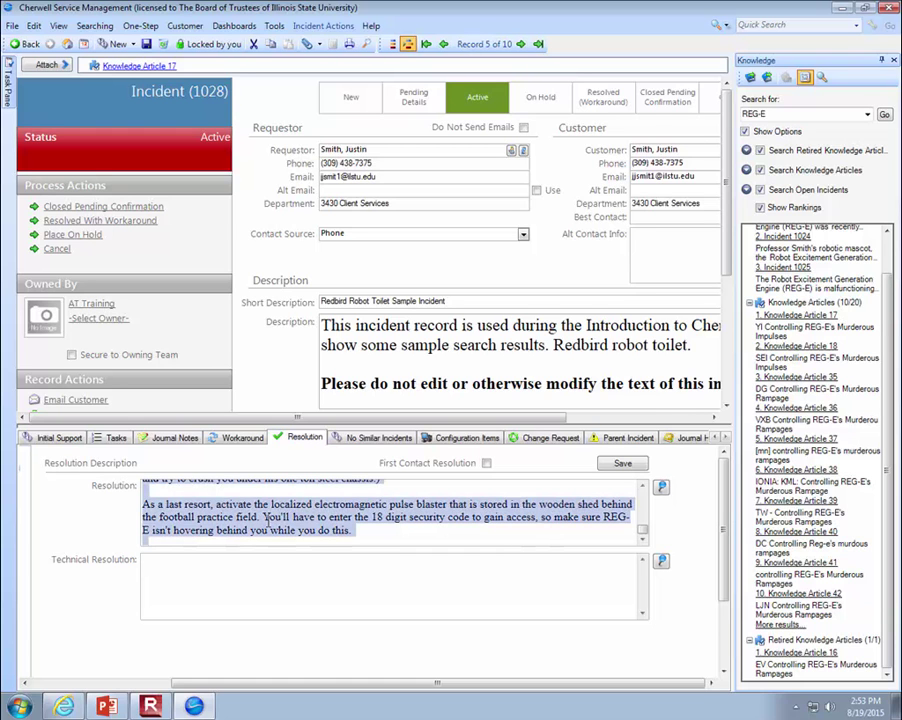
{"action": "key", "text": "Delete"}
{"action": "left_click", "coordinate": [254, 587]}
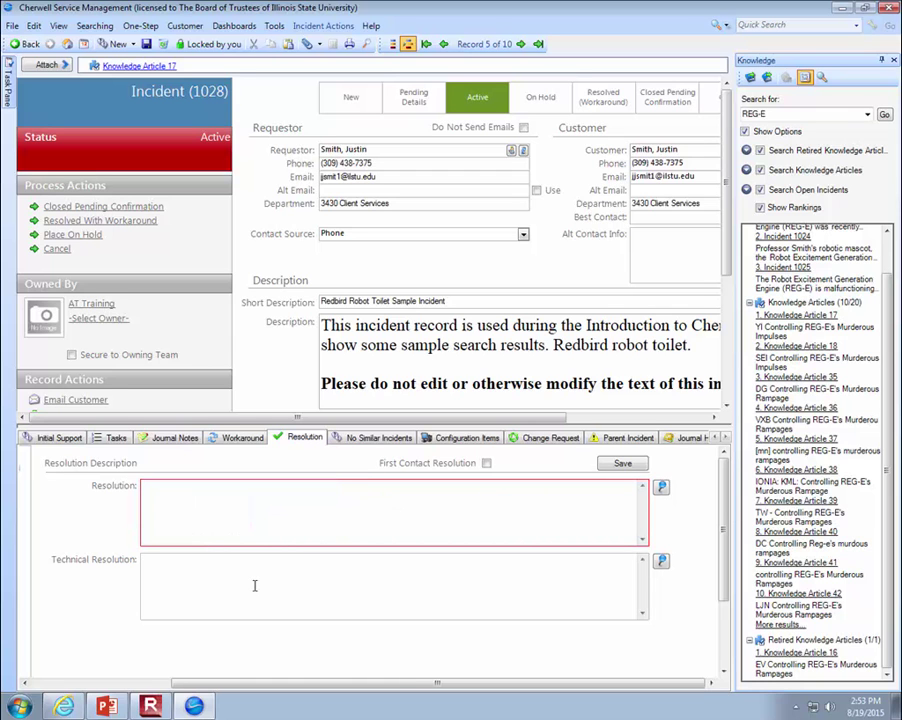
{"action": "key", "text": "ctrl+v"}
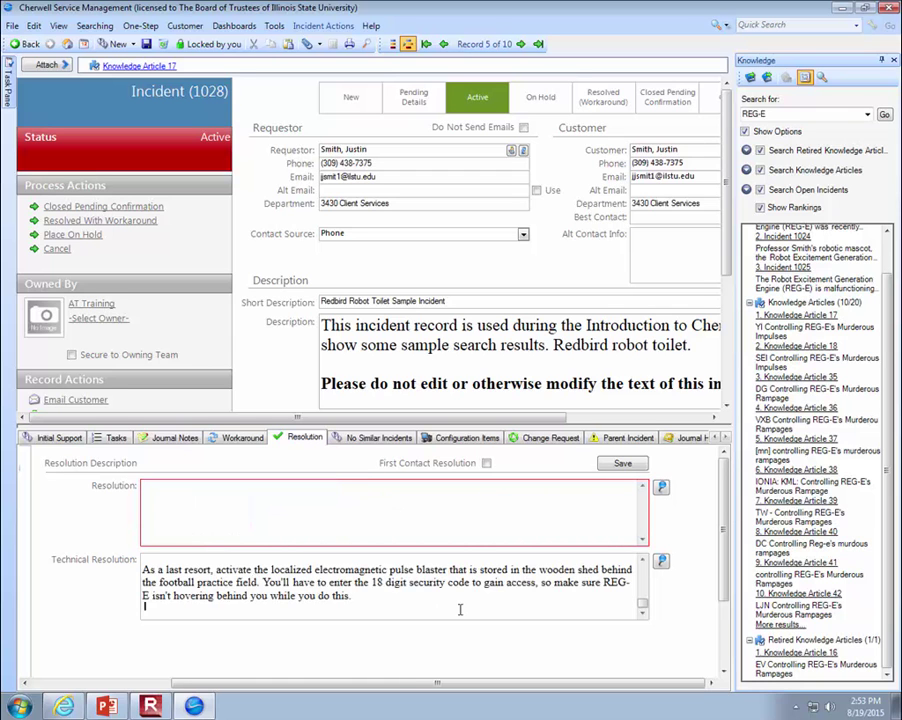
{"action": "scroll", "coordinate": [460, 611], "scroll_direction": "up", "scroll_amount": 3}
{"action": "scroll", "coordinate": [460, 611], "scroll_direction": "up", "scroll_amount": 2}
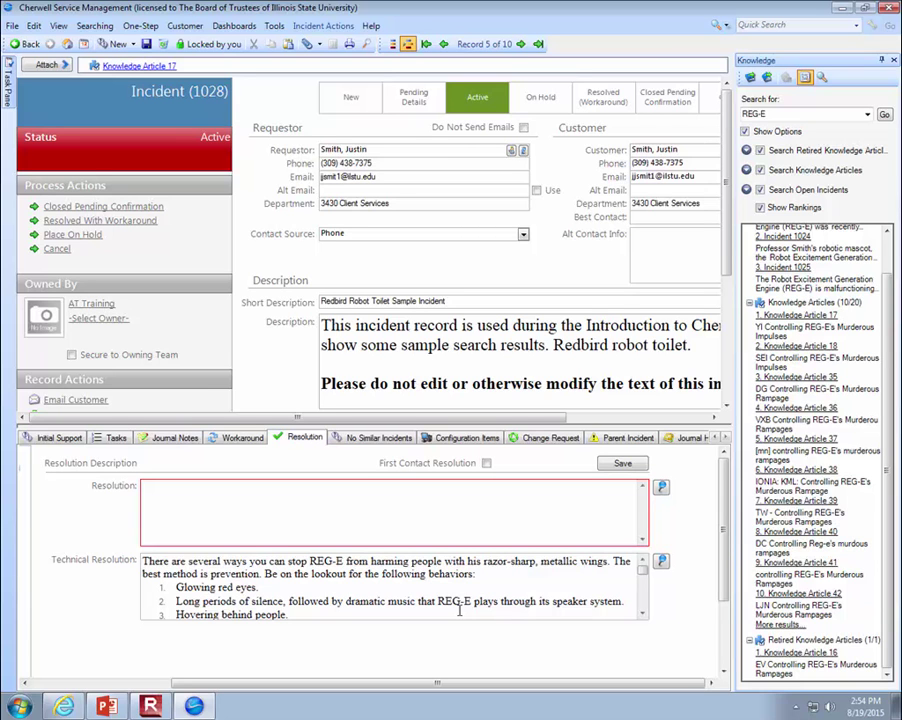
Step: View the incident description in an enlarged text editor, cancel it, and shrink the lower detail area to expose the Classification fields
{"action": "left_click", "coordinate": [661, 488]}
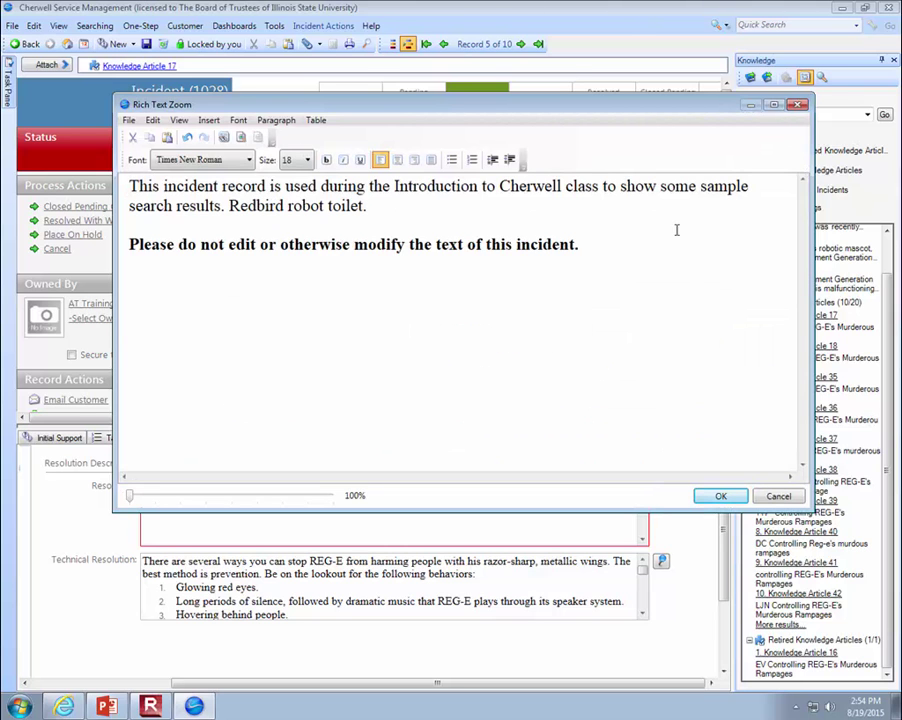
{"action": "left_click", "coordinate": [774, 495]}
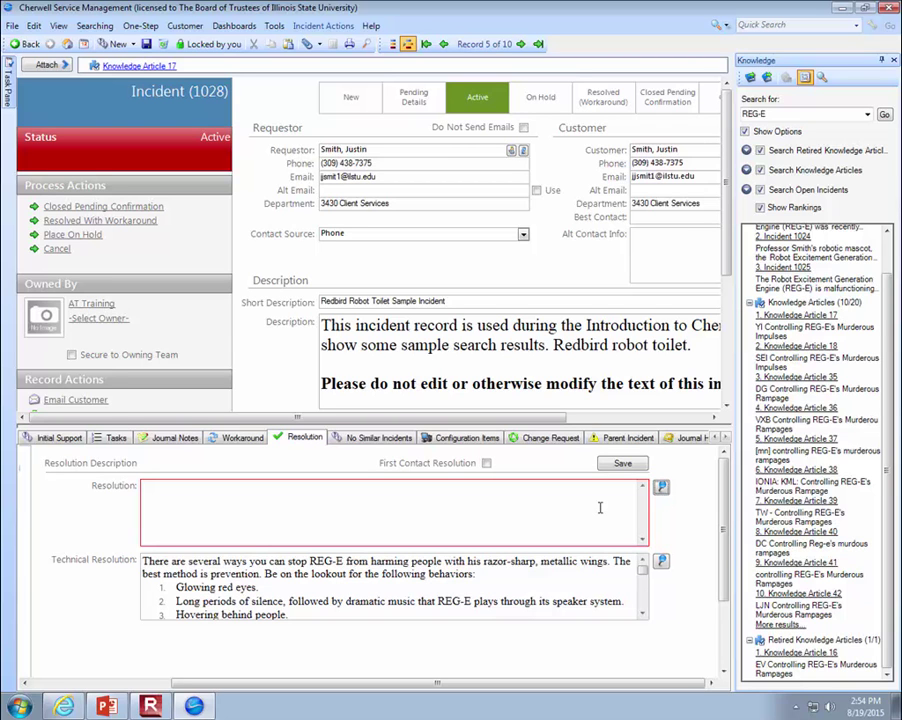
{"action": "left_click_drag", "start_coordinate": [604, 480], "coordinate": [611, 627]}
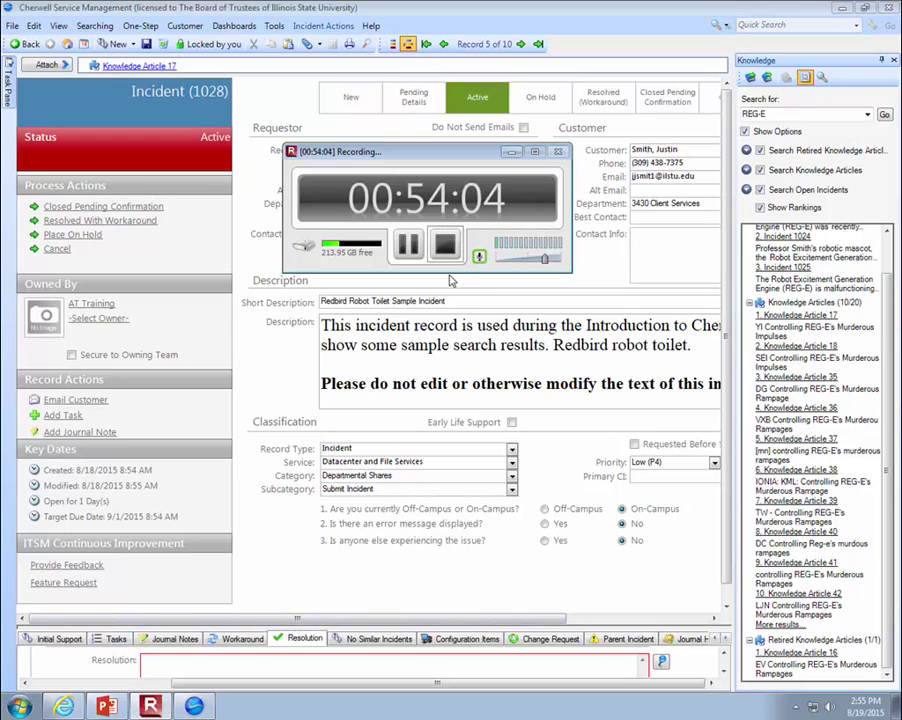
{"action": "left_click", "coordinate": [408, 244]}
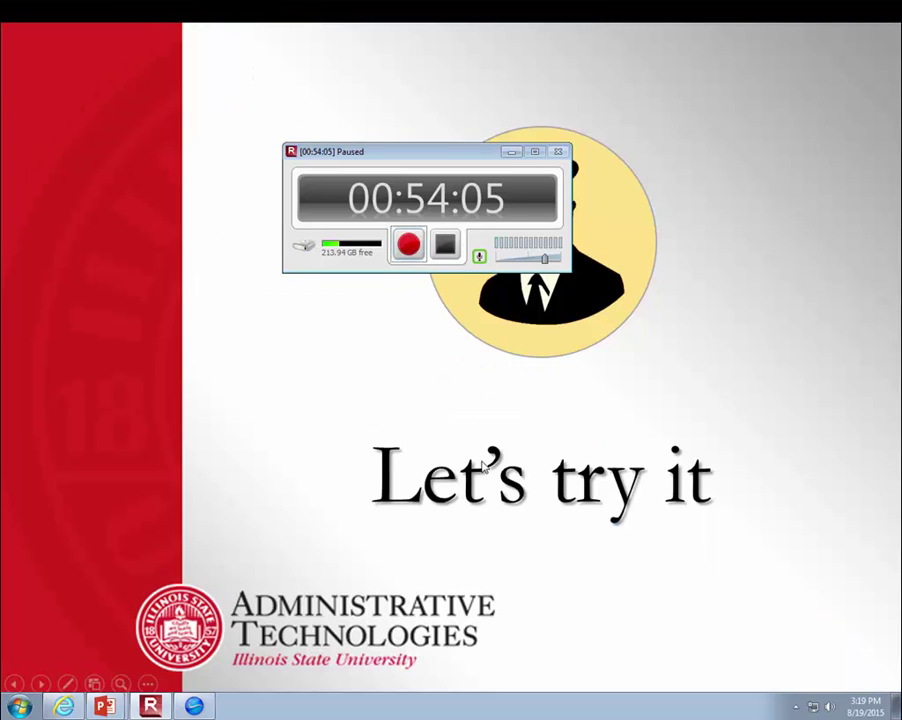
{"action": "key", "text": "F9"}
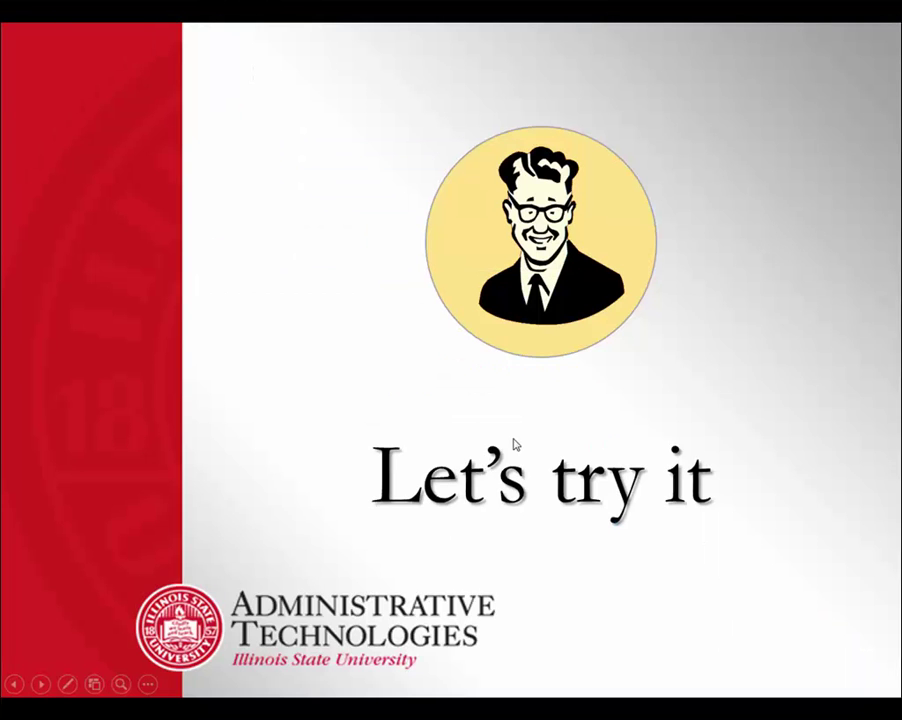
{"action": "left_click", "coordinate": [570, 399]}
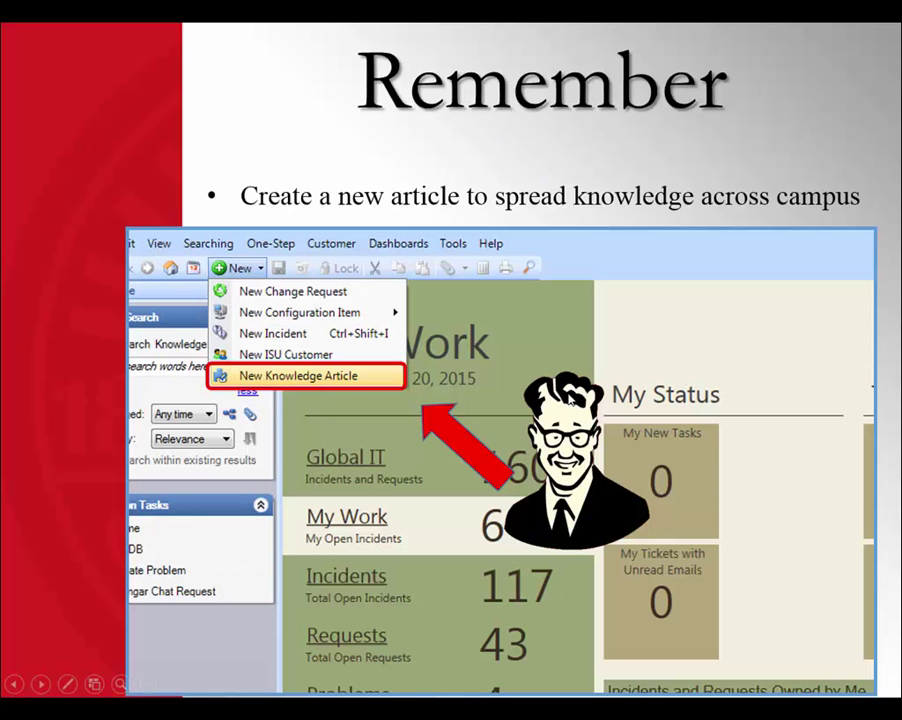